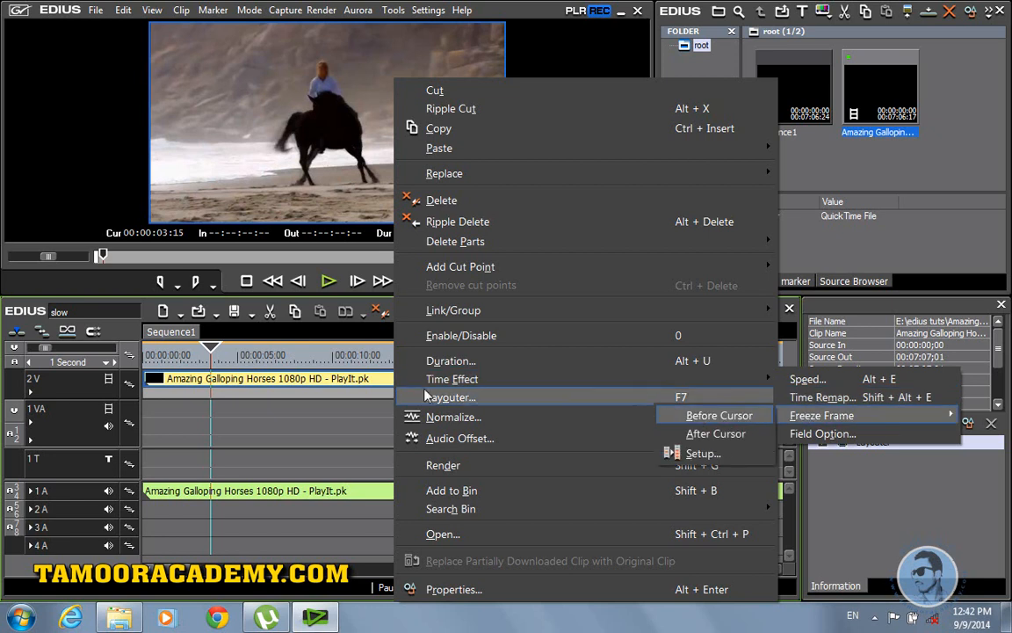
# Close the clip's context menu and play the galloping-horses footage from 00:00:24:22 to review it
pyautogui.click(330, 429)
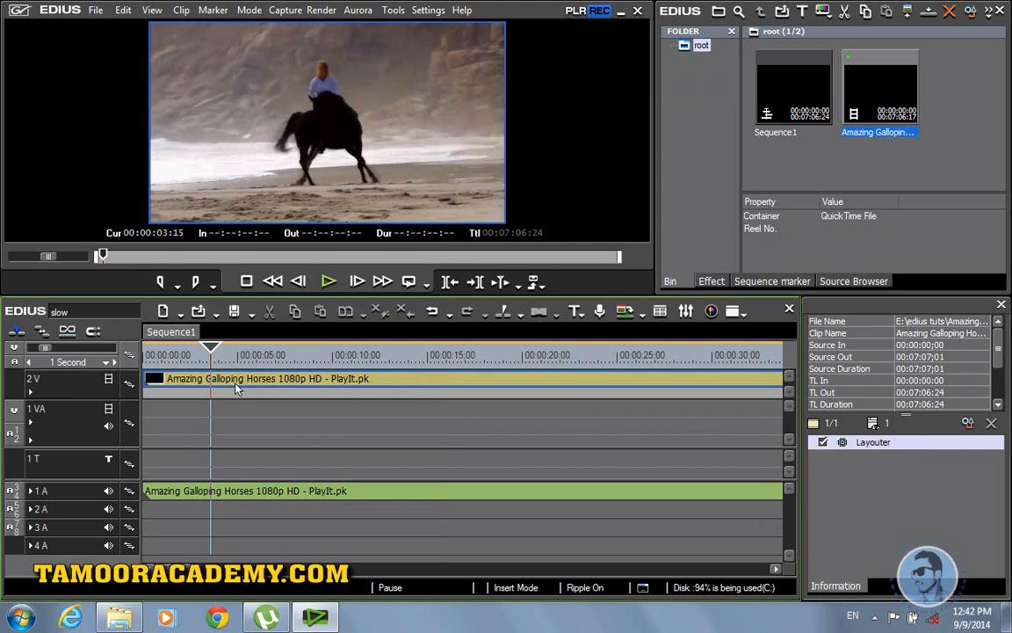
pyautogui.moveTo(208, 351); pyautogui.dragTo(615, 349)
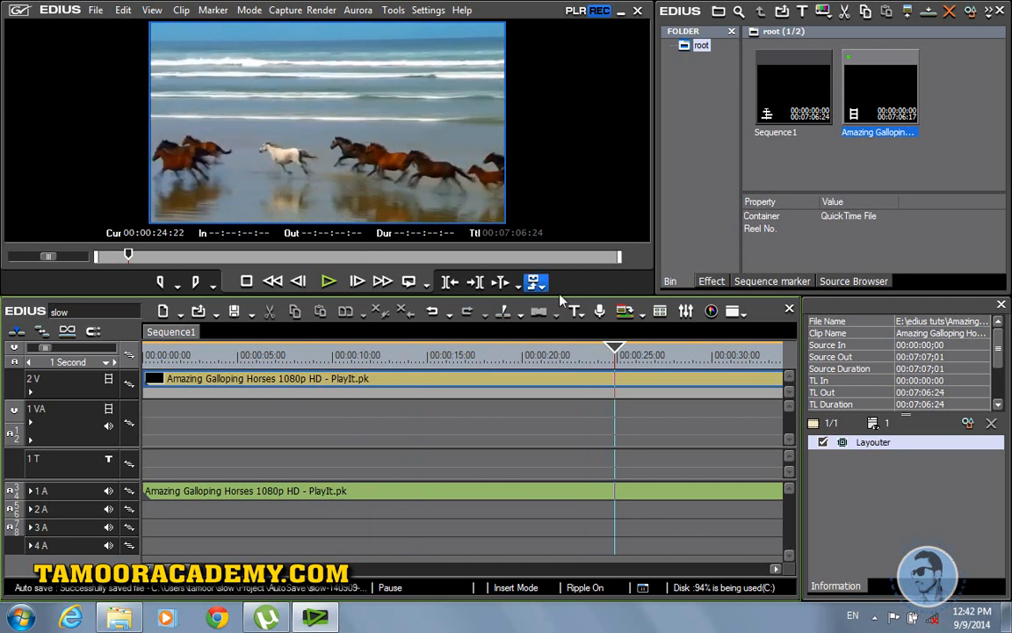
pyautogui.press('space')
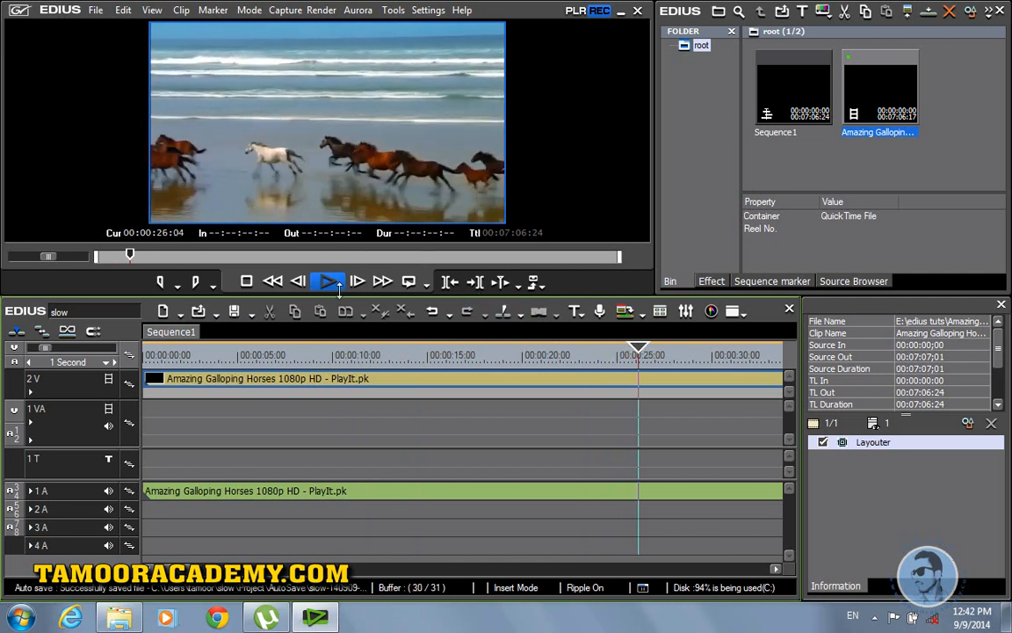
pyautogui.press('space')
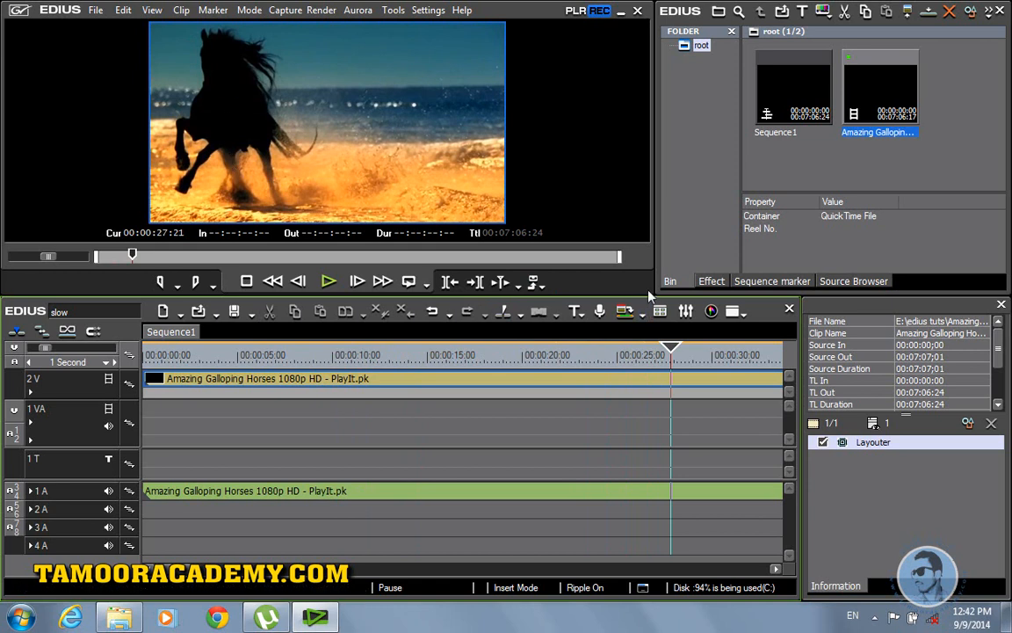
# Enlarge the preview window and play the footage from 00:00:26:22 to review the running-horses shot
pyautogui.moveTo(653, 294); pyautogui.dragTo(725, 360)
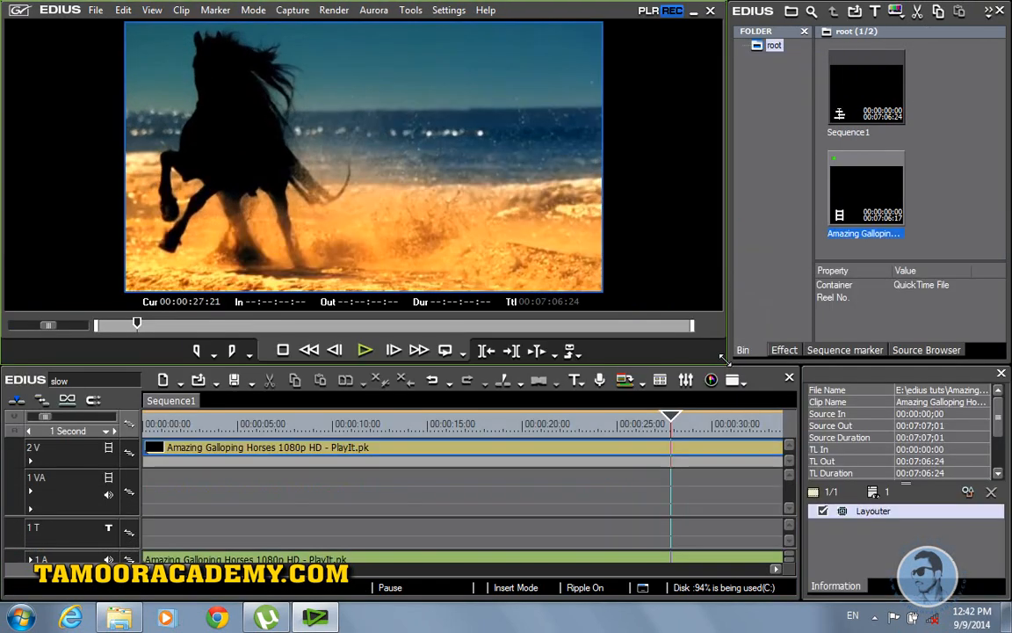
pyautogui.moveTo(668, 419); pyautogui.dragTo(655, 419)
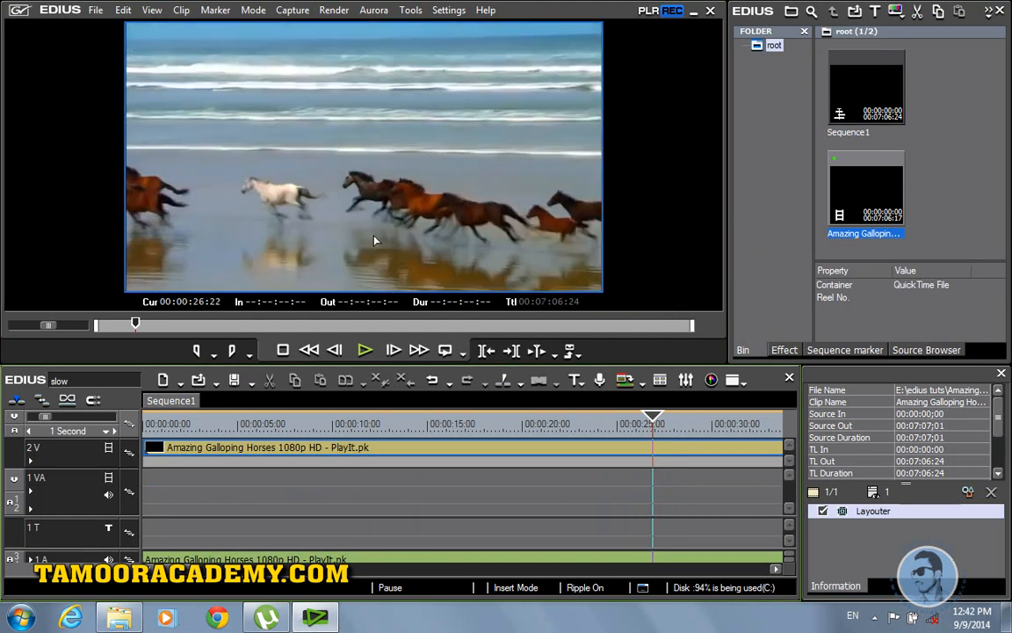
pyautogui.press('space')
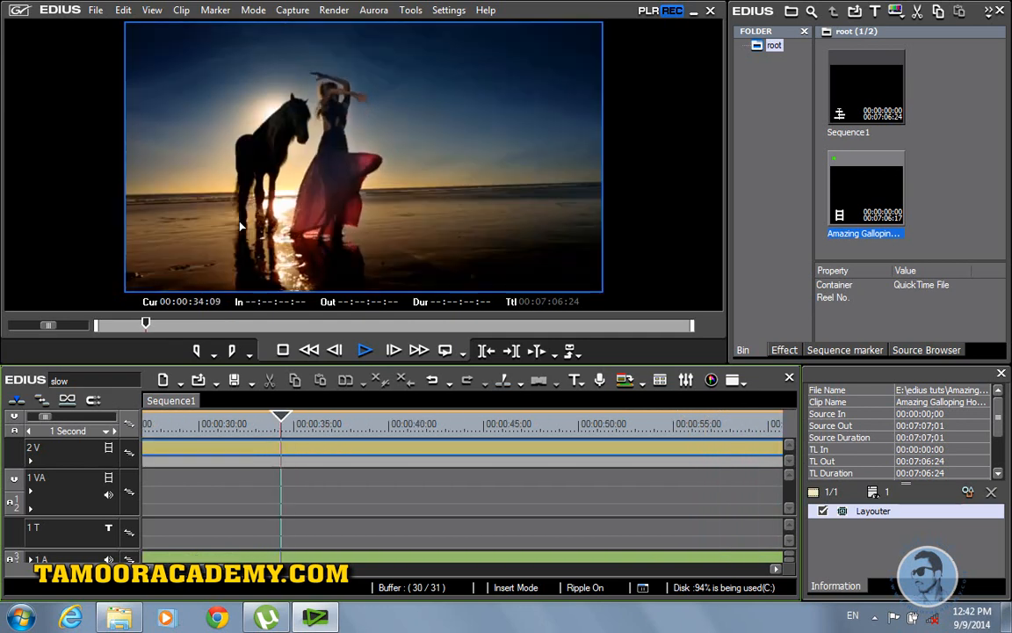
pyautogui.press('space')
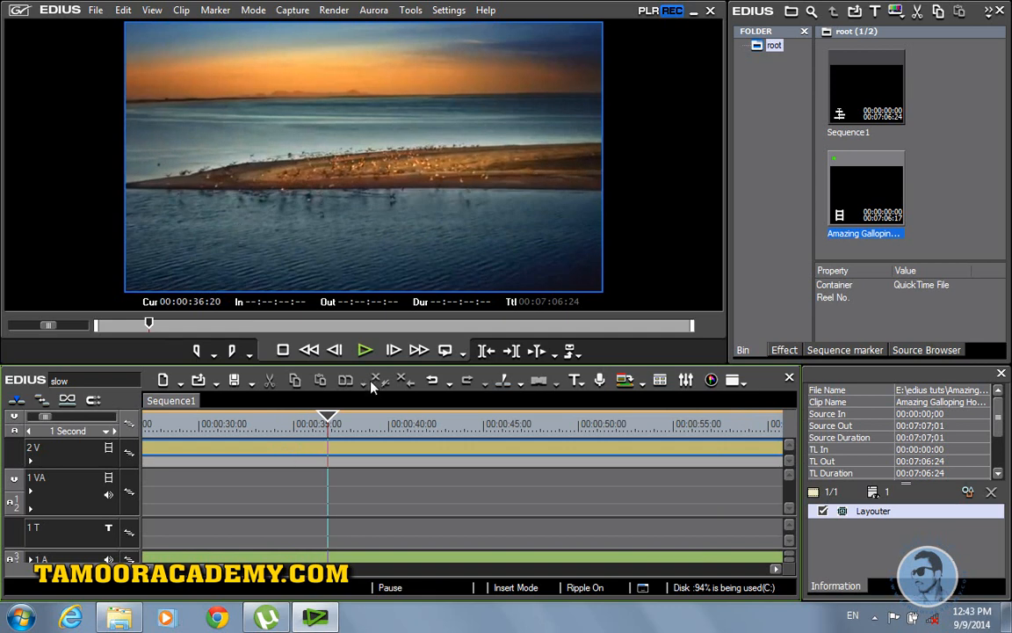
pyautogui.moveTo(327, 425); pyautogui.dragTo(302, 436)
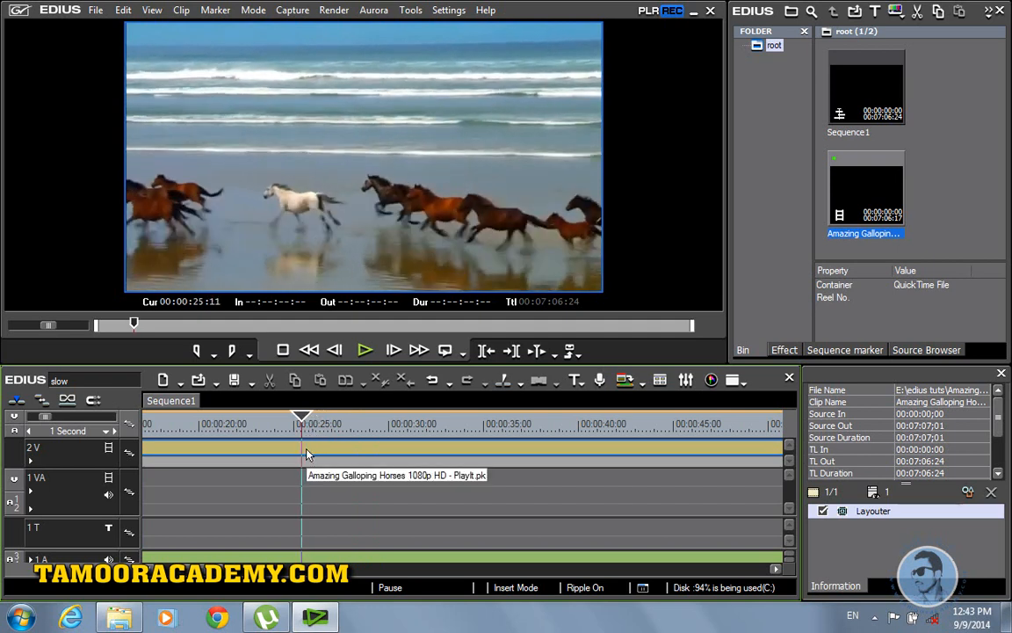
# Cut the clip at the start of the running-horses shot, 00:00:20:13, and again at its end, 00:00:26:23
pyautogui.press('Left')
pyautogui.press('Left')
pyautogui.press('Left')
pyautogui.press('Left')
pyautogui.press('Left')
pyautogui.press('Left')
pyautogui.press('Left')
pyautogui.press('Left')
pyautogui.press('Left')
pyautogui.press('Left')
pyautogui.press('Left')
pyautogui.press('Left')
pyautogui.press('Left')
pyautogui.press('Left')
pyautogui.press('Left')
pyautogui.press('Left')
pyautogui.press('Left')
pyautogui.press('Left')
pyautogui.press('Left')
pyautogui.press('Left')
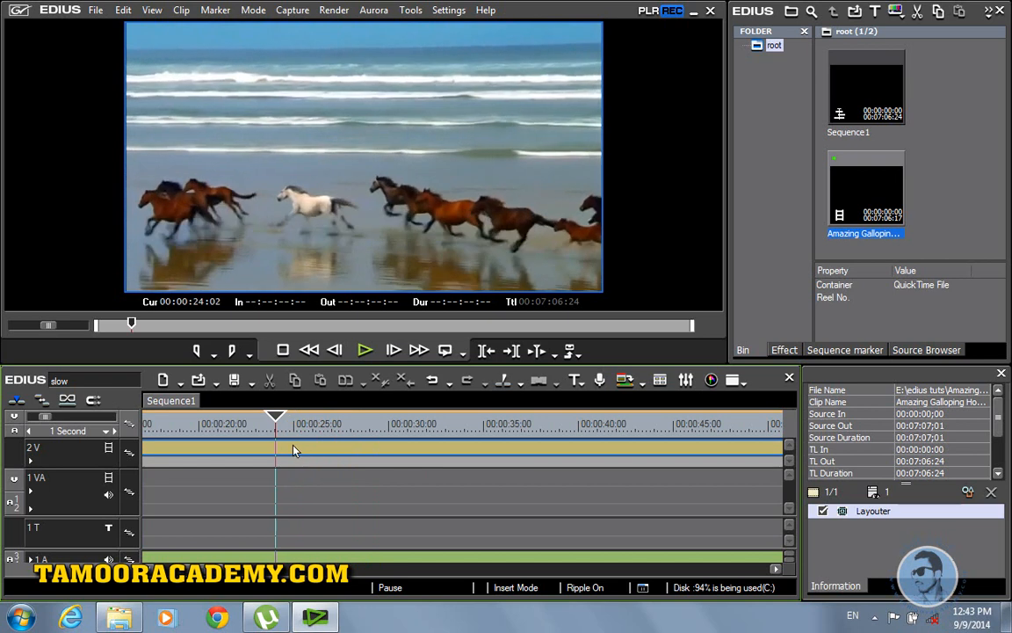
pyautogui.press('Left')
pyautogui.press('Left')
pyautogui.press('Left')
pyautogui.press('Left')
pyautogui.press('Left')
pyautogui.press('Left')
pyautogui.press('Left')
pyautogui.press('Left')
pyautogui.press('Left')
pyautogui.press('Left')
pyautogui.press('Left')
pyautogui.press('Left')
pyautogui.press('Left')
pyautogui.press('Left')
pyautogui.press('Left')
pyautogui.press('Left')
pyautogui.press('Left')
pyautogui.press('Left')
pyautogui.press('Left')
pyautogui.press('Left')
pyautogui.press('Left')
pyautogui.press('Left')
pyautogui.press('Left')
pyautogui.press('Left')
pyautogui.press('Left')
pyautogui.press('Left')
pyautogui.press('Left')
pyautogui.press('Left')
pyautogui.press('Left')
pyautogui.press('Left')
pyautogui.press('Left')
pyautogui.press('Left')
pyautogui.press('Left')
pyautogui.press('Left')
pyautogui.press('Left')
pyautogui.press('Left')
pyautogui.press('Left')
pyautogui.press('Left')
pyautogui.press('Left')
pyautogui.press('Left')
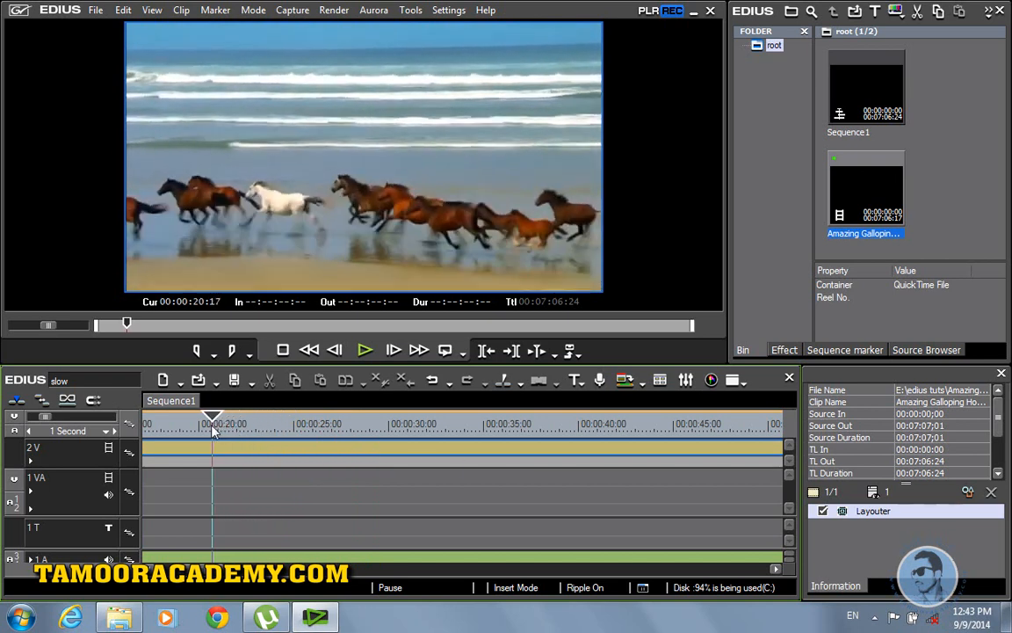
pyautogui.press('Left')
pyautogui.press('Left')
pyautogui.press('Left')
pyautogui.press('Left')
pyautogui.press('Left')
pyautogui.press('Left')
pyautogui.press('Left')
pyautogui.press('Left')
pyautogui.press('Left')
pyautogui.press('Left')
pyautogui.press('Left')
pyautogui.press('Left')
pyautogui.press('Left')
pyautogui.press('Left')
pyautogui.press('Left')
pyautogui.press('Left')
pyautogui.press('Left')
pyautogui.press('Left')
pyautogui.press('Left')
pyautogui.press('Left')
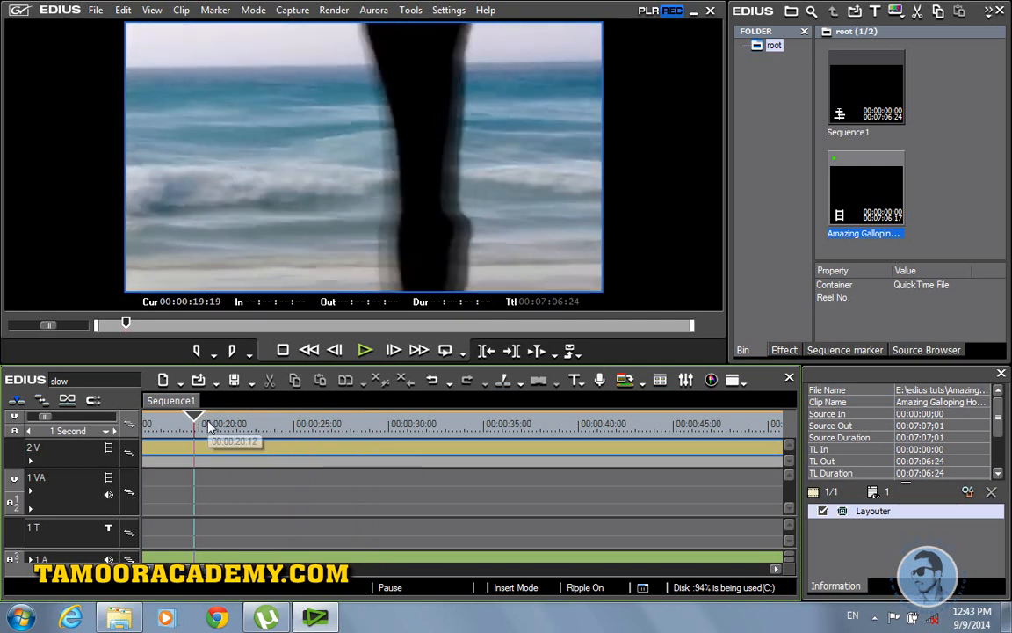
pyautogui.press('Right')
pyautogui.press('Right')
pyautogui.press('Right')
pyautogui.press('Right')
pyautogui.press('Right')
pyautogui.press('Right')
pyautogui.press('Right')
pyautogui.press('Right')
pyautogui.press('Right')
pyautogui.press('Right')
pyautogui.press('Right')
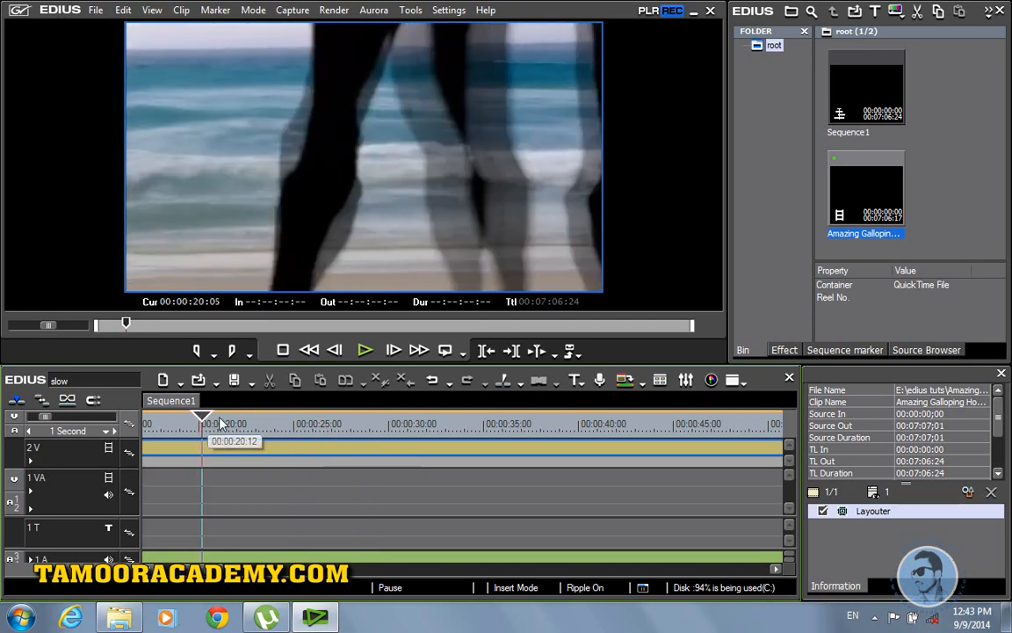
pyautogui.press('Right')
pyautogui.press('Right')
pyautogui.press('Right')
pyautogui.press('Right')
pyautogui.press('Right')
pyautogui.press('Right')
pyautogui.press('Right')
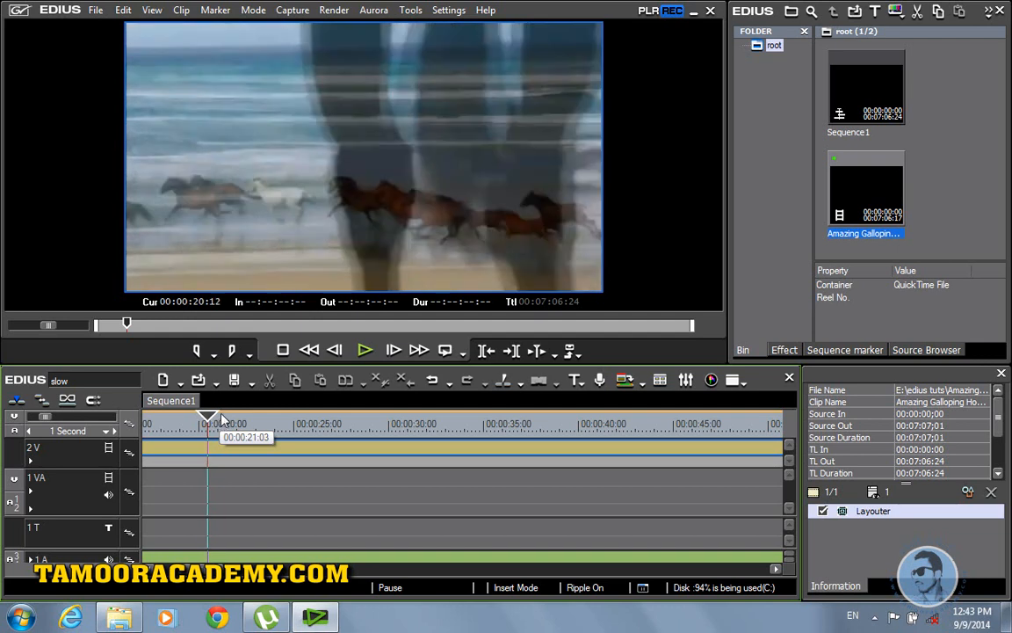
pyautogui.press('Right')
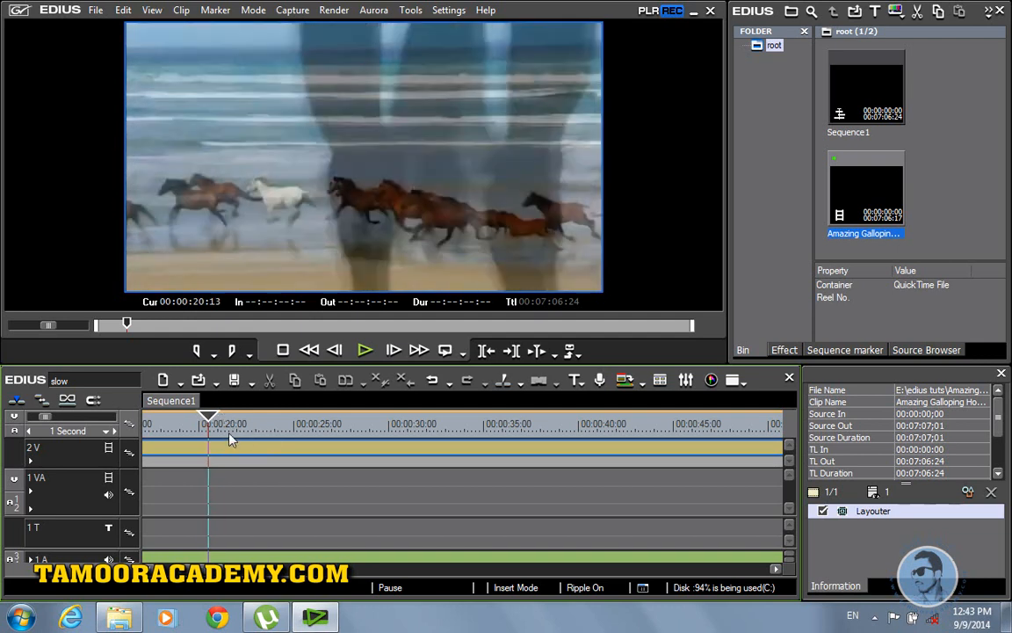
pyautogui.press('c')
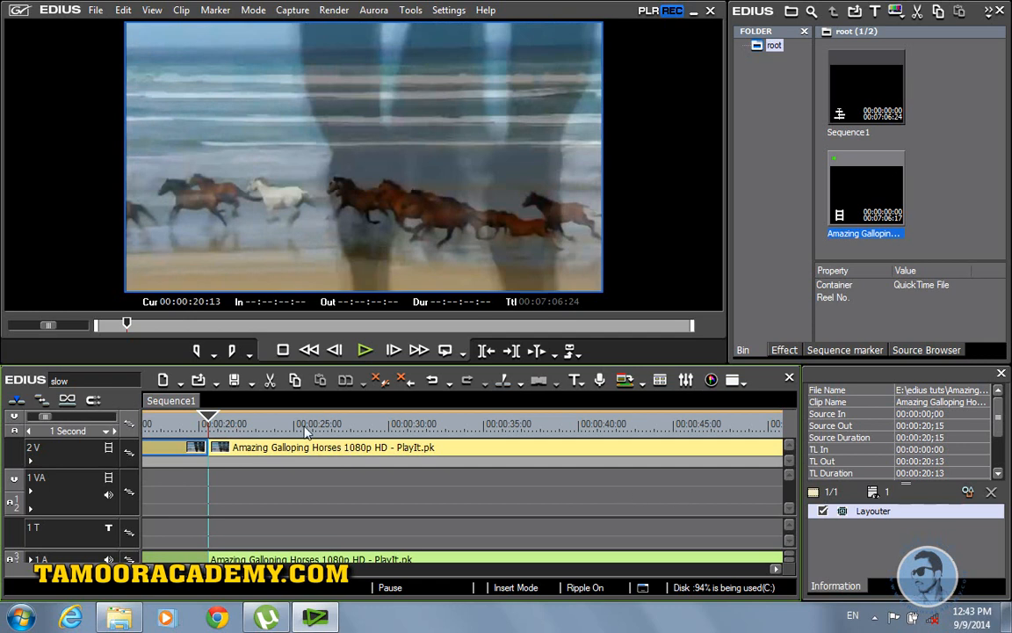
pyautogui.moveTo(260, 424); pyautogui.dragTo(330, 430)
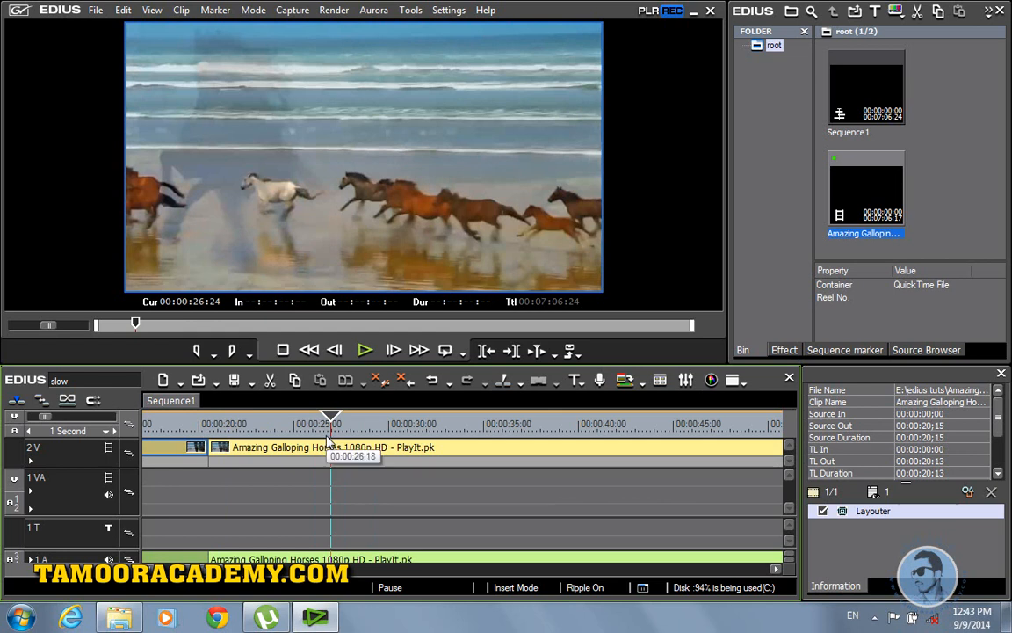
pyautogui.press('c')
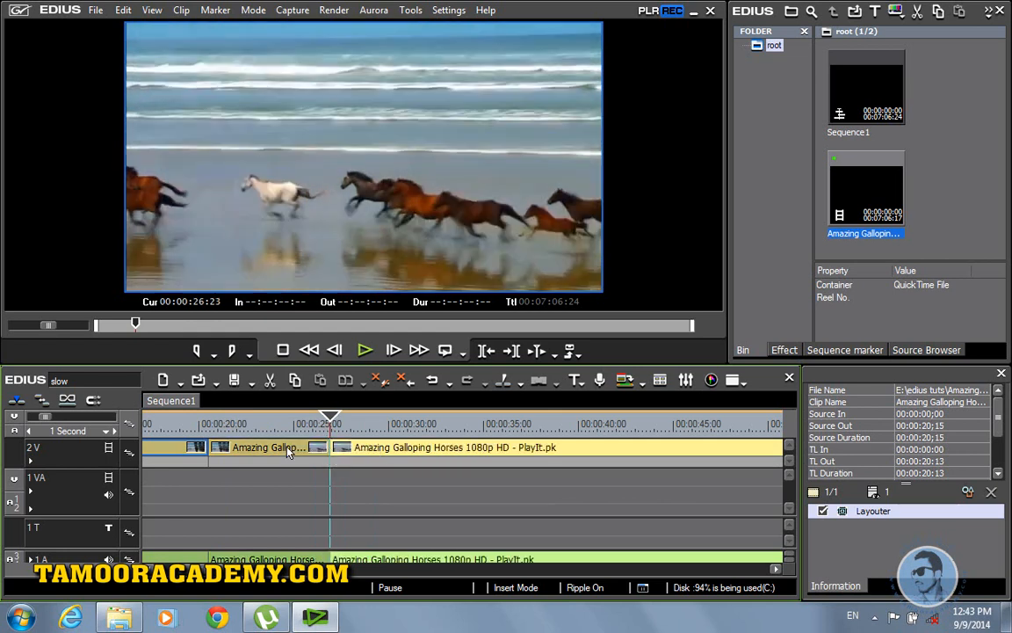
# Raise the forward speed rate of the section between the two cuts, shortening it to 00:00:03:22
pyautogui.click(267, 455)
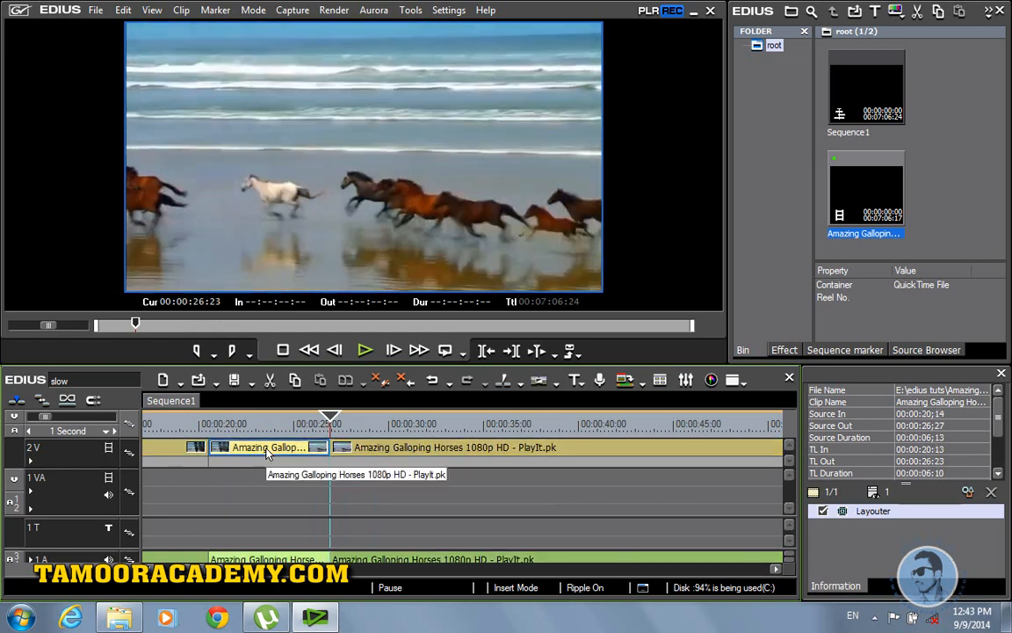
pyautogui.rightClick(268, 453)
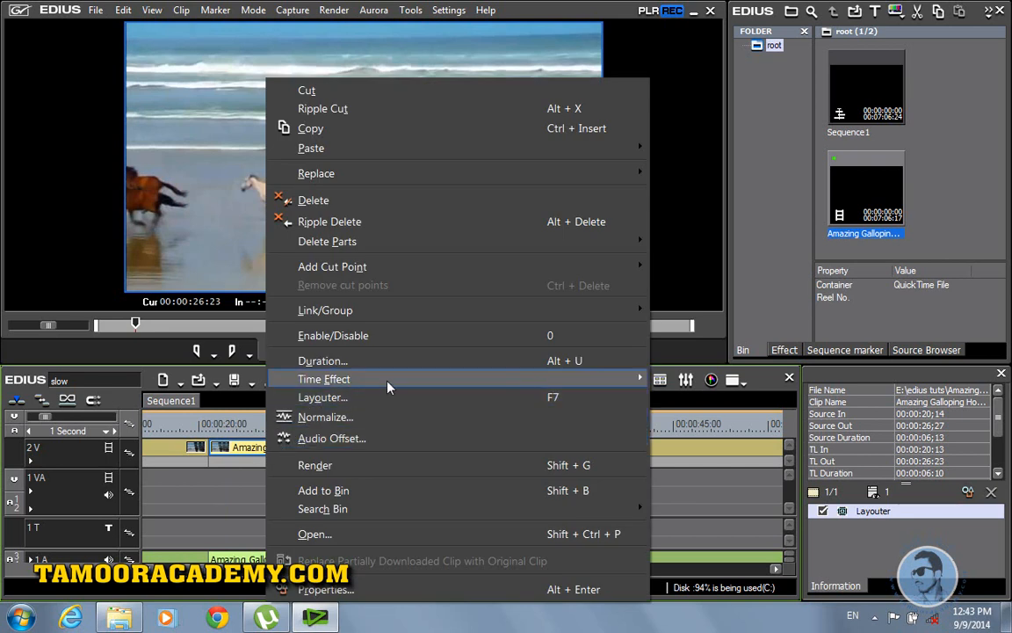
pyautogui.moveTo(391, 381)
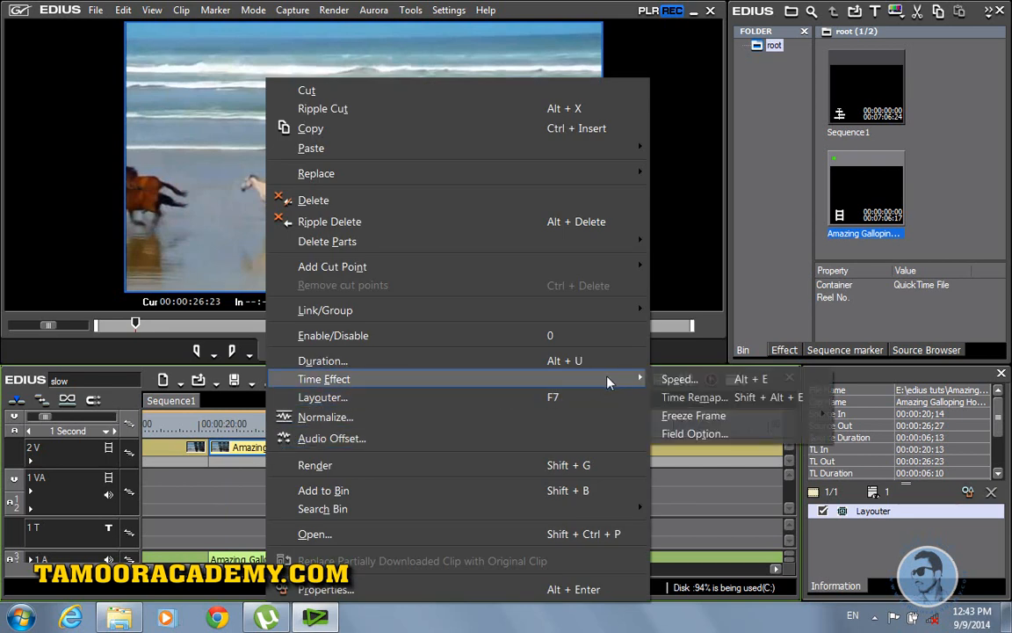
pyautogui.click(679, 379)
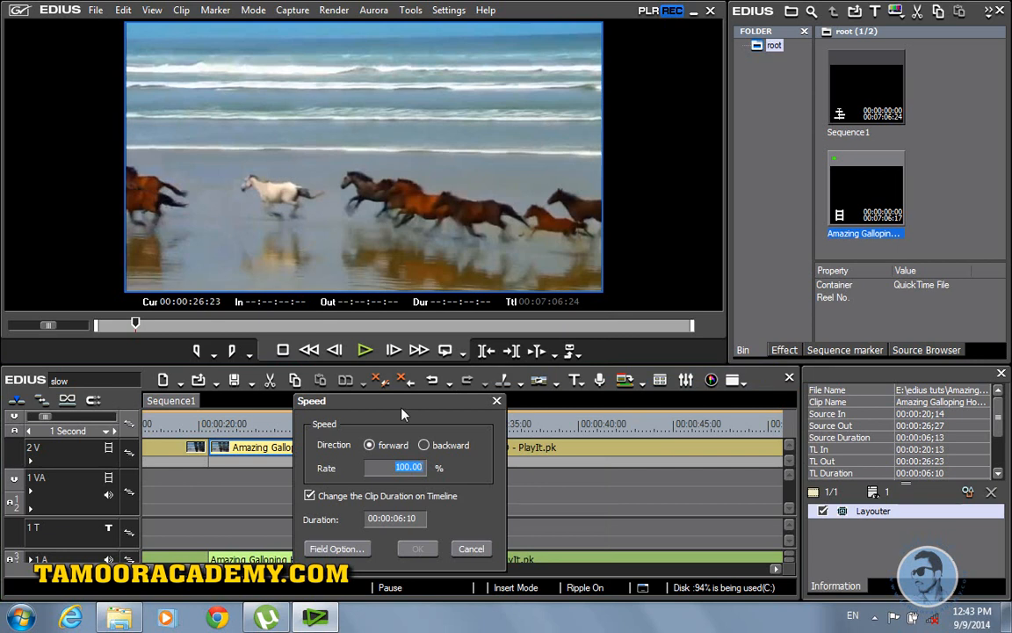
pyautogui.moveTo(401, 413); pyautogui.dragTo(629, 202)
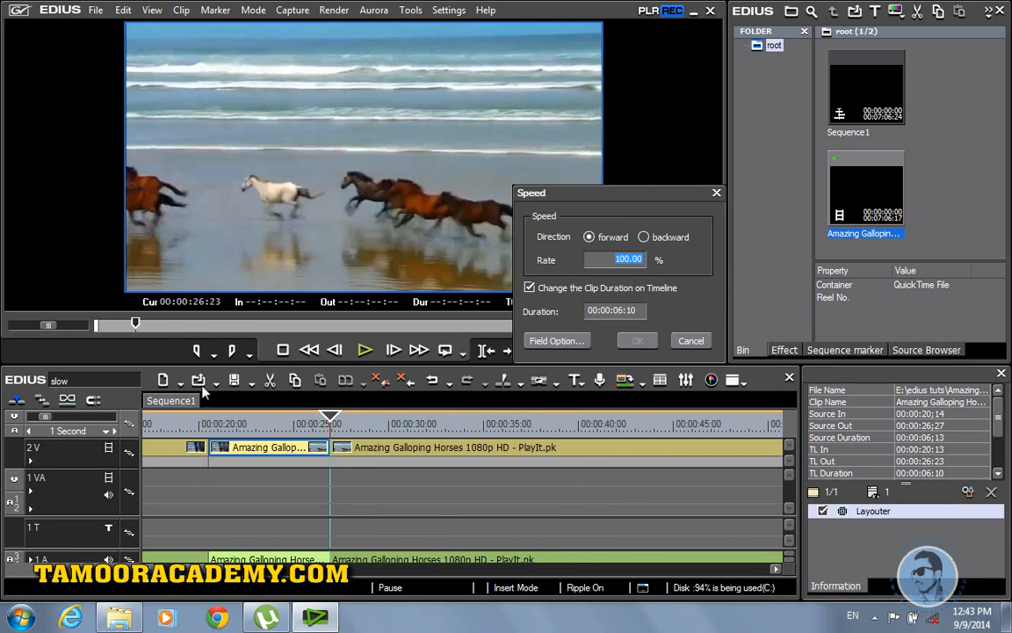
pyautogui.moveTo(634, 260); pyautogui.dragTo(640, 154)
pyautogui.click(638, 342)
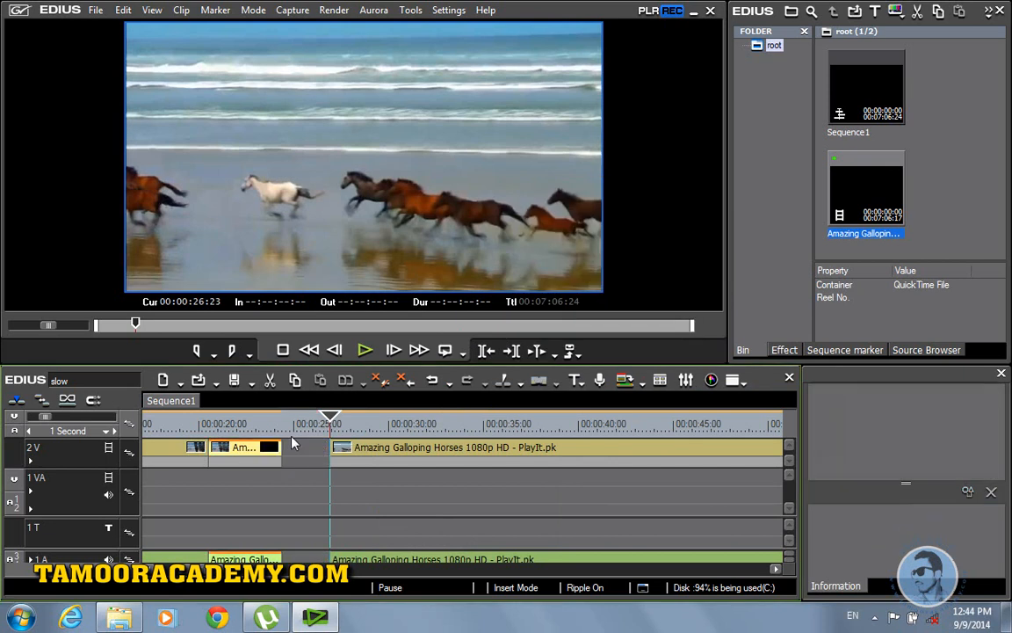
# Return to the section's start at 00:00:20:13, switch to overwrite mode and move the following clip to 00:00:51:05
pyautogui.moveTo(216, 425)
pyautogui.mouseDown()
pyautogui.moveTo(241, 425)
pyautogui.moveTo(223, 425)
pyautogui.mouseUp()
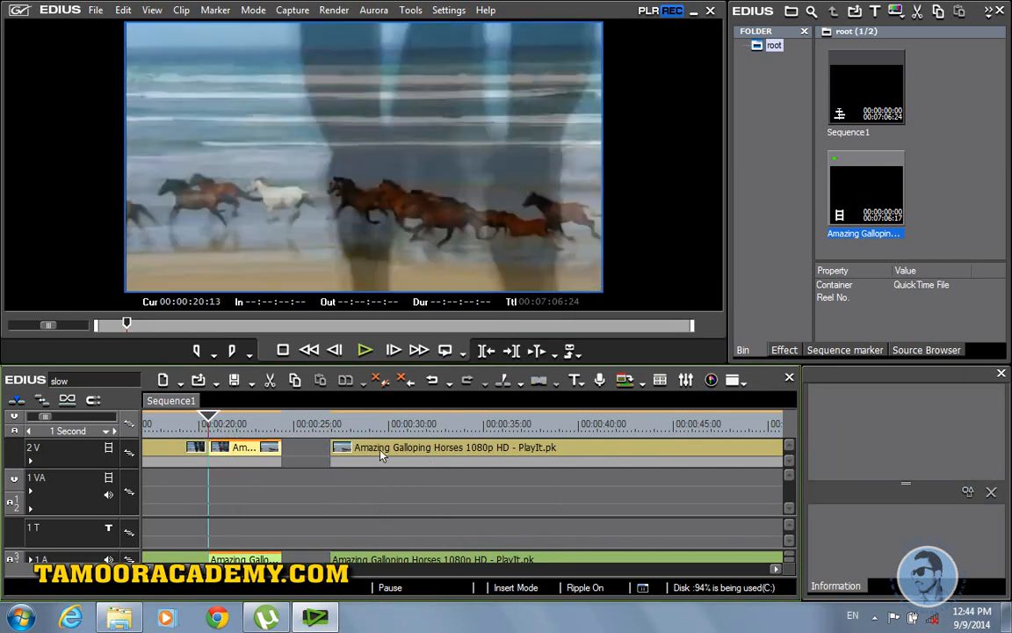
pyautogui.click(16, 399)
pyautogui.moveTo(369, 460); pyautogui.dragTo(791, 457)
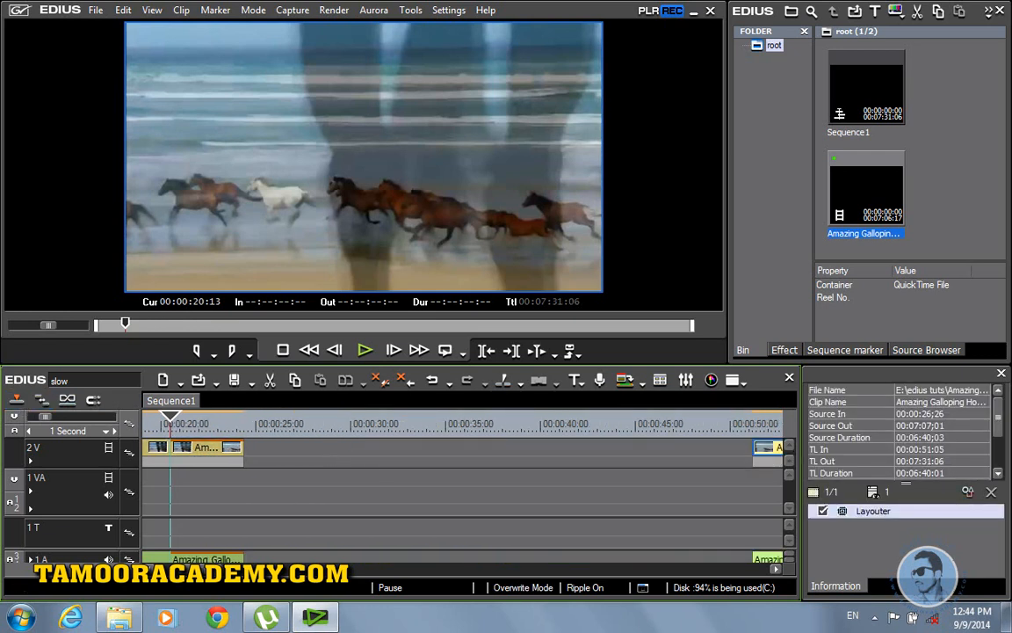
# Play the sped-up running-horses section from its start to check the faster motion
pyautogui.click(363, 350)
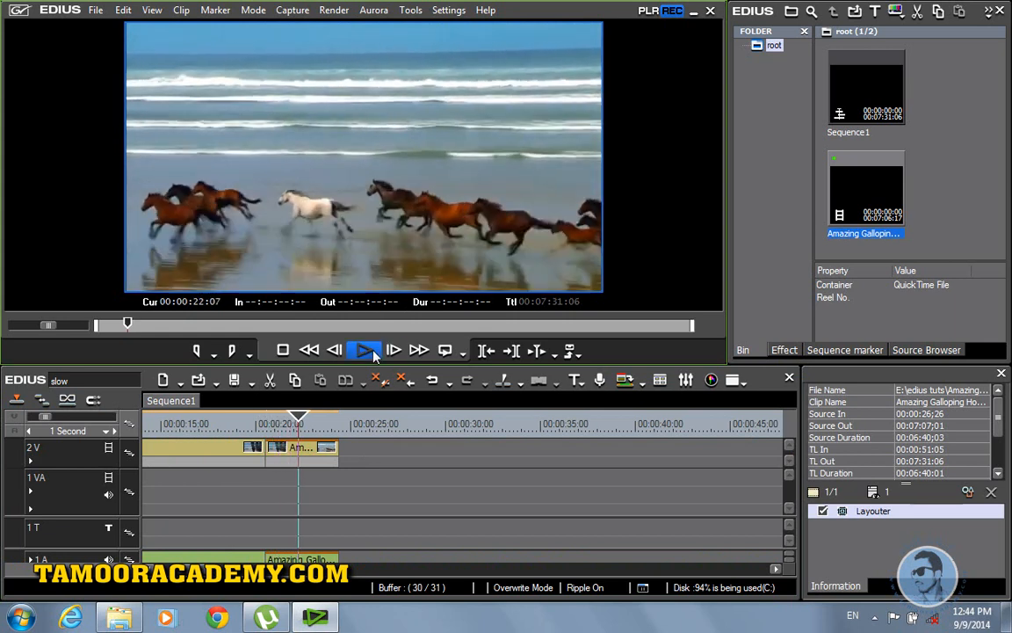
pyautogui.click(364, 350)
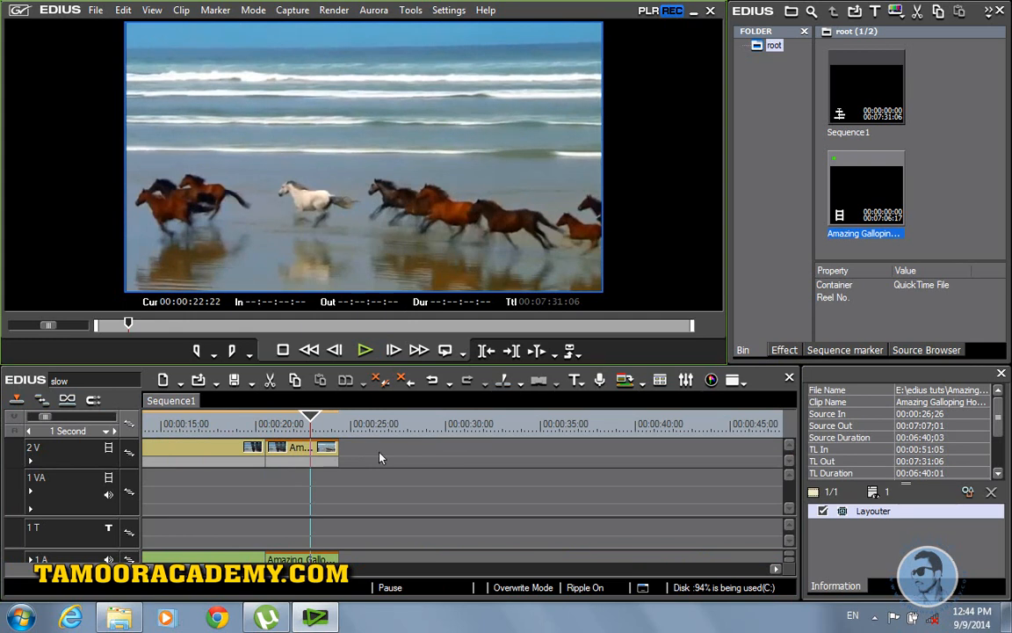
# Ungroup the video and audio of the sped-up section and open the audio clip's options
pyautogui.rightClick(305, 454)
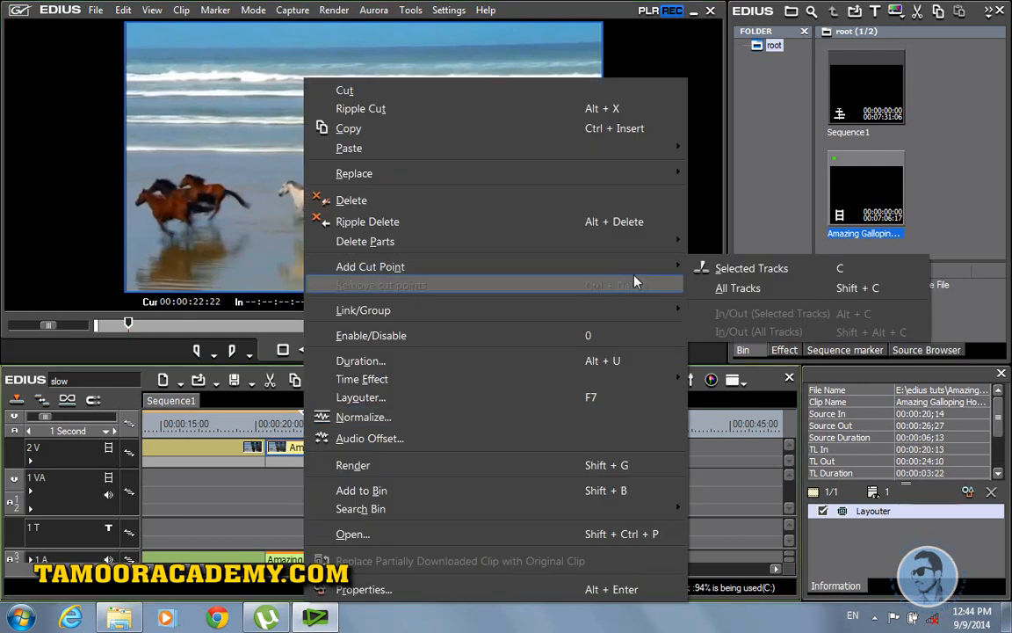
pyautogui.moveTo(668, 311)
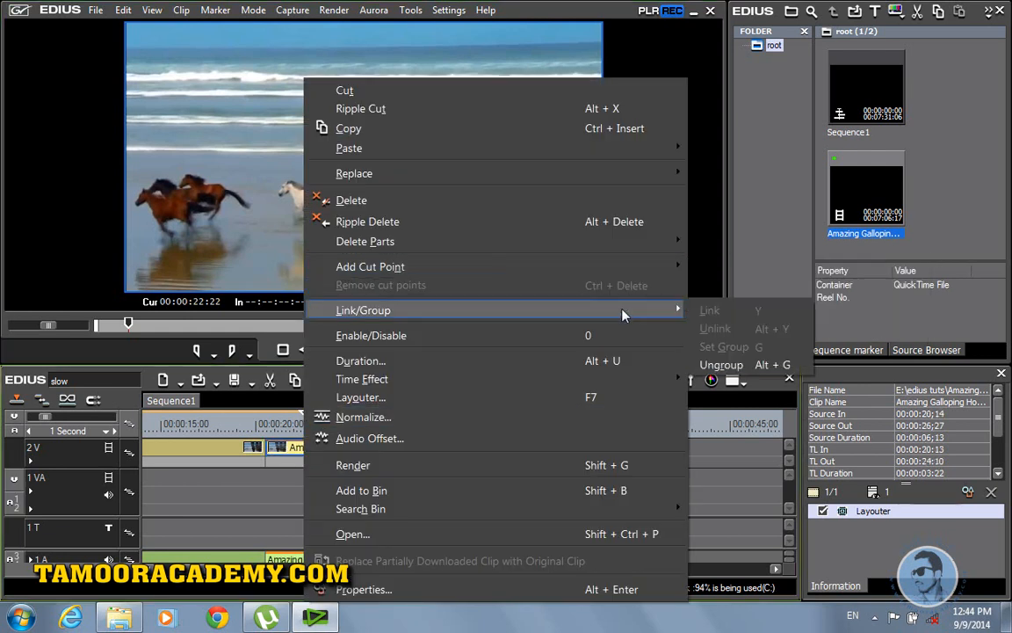
pyautogui.click(713, 364)
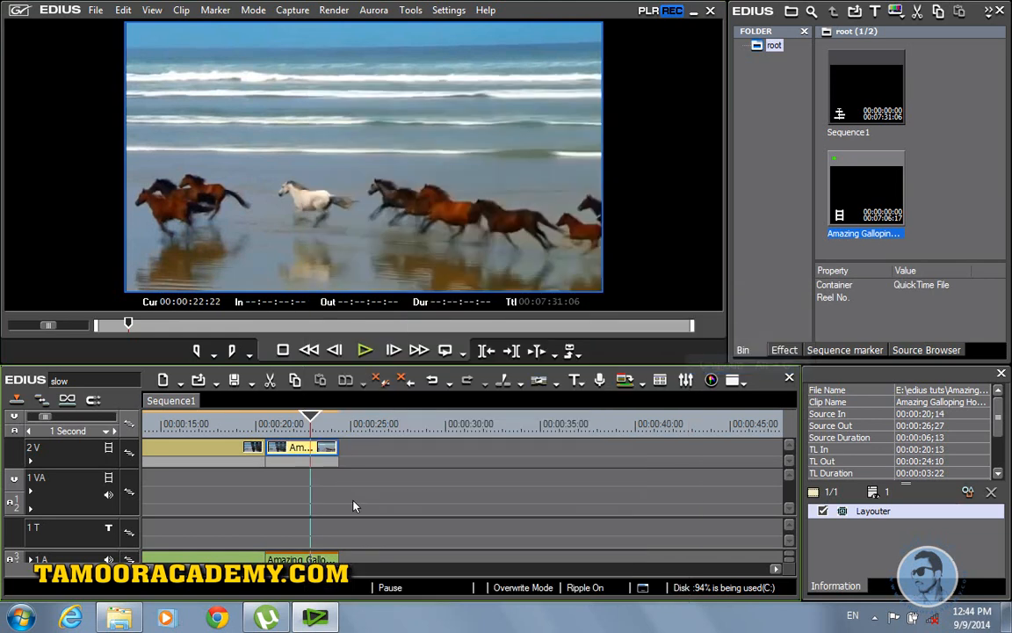
pyautogui.rightClick(297, 559)
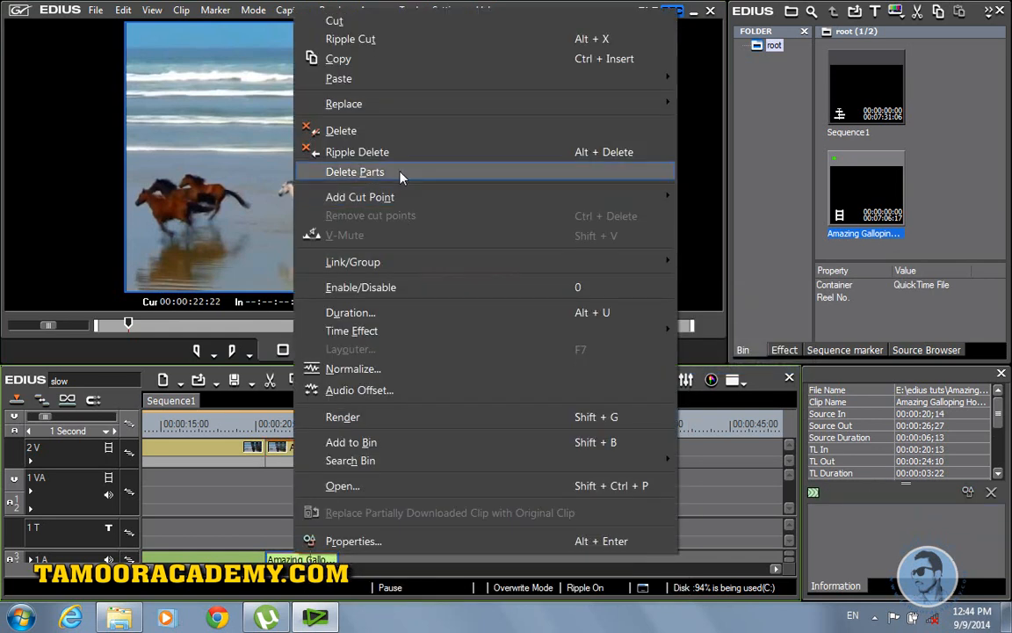
pyautogui.click(684, 475)
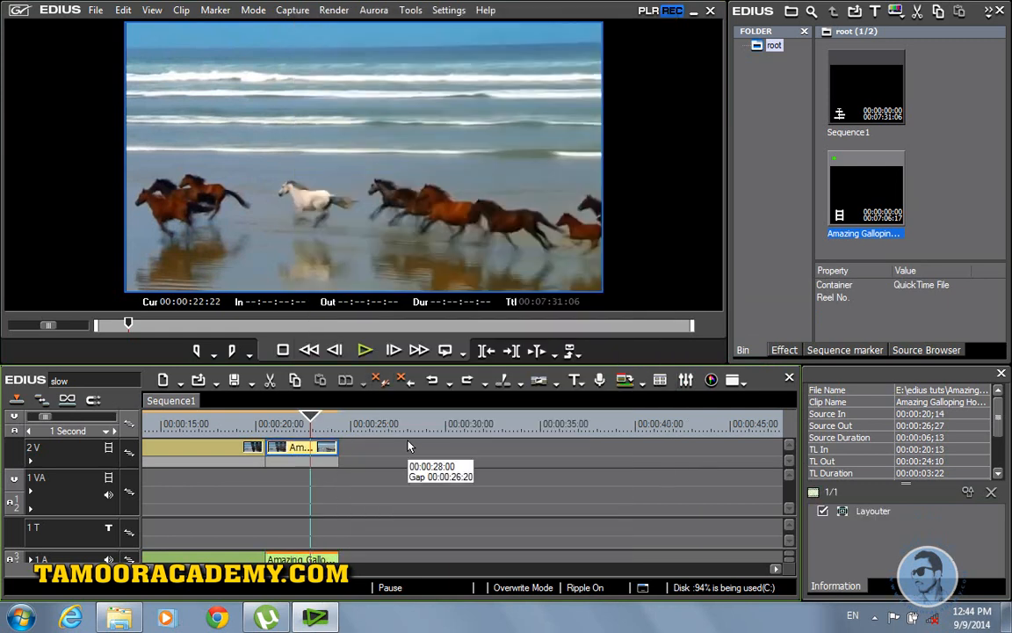
# Undo the following clip's move and the section's speed change
pyautogui.hotkey('ctrl', 'z')
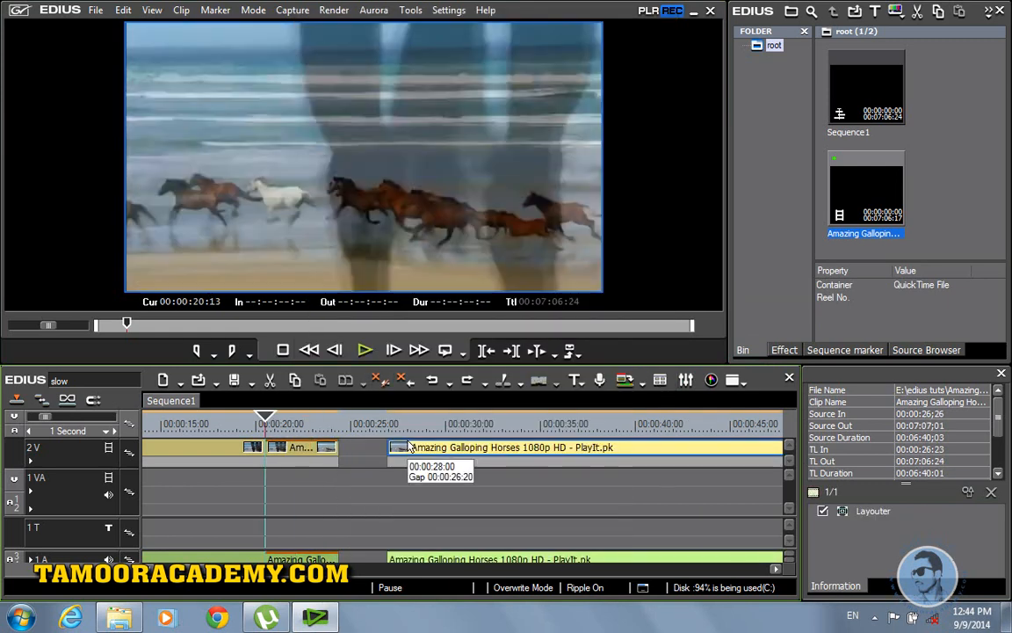
pyautogui.hotkey('ctrl', 'z')
# Move the clip following the running-horses section to 00:00:35:20, and ungroup the section's video and audio
pyautogui.click(431, 453)
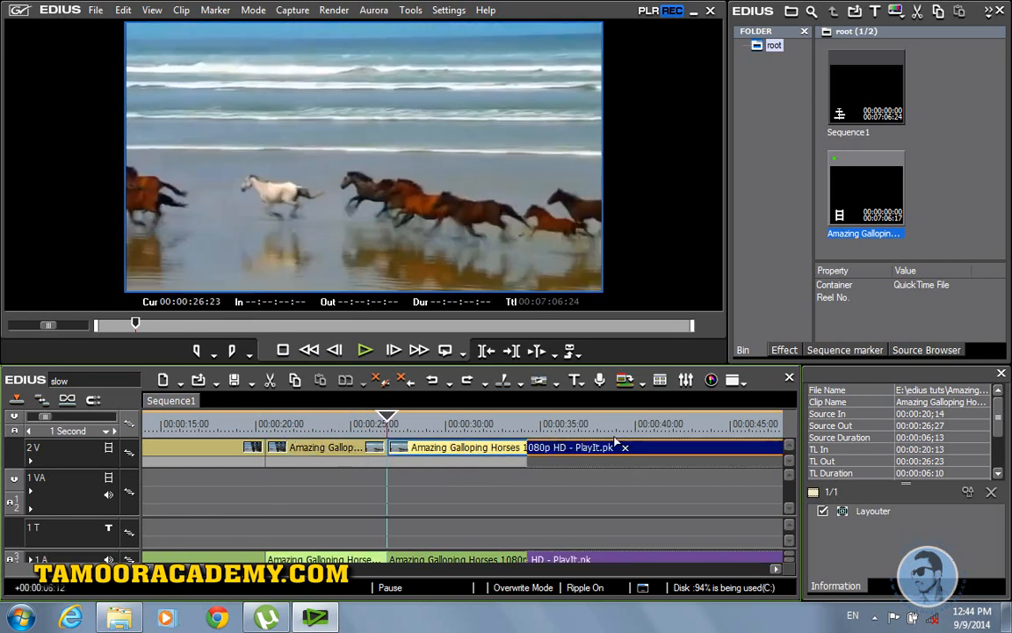
pyautogui.moveTo(479, 455); pyautogui.dragTo(647, 457)
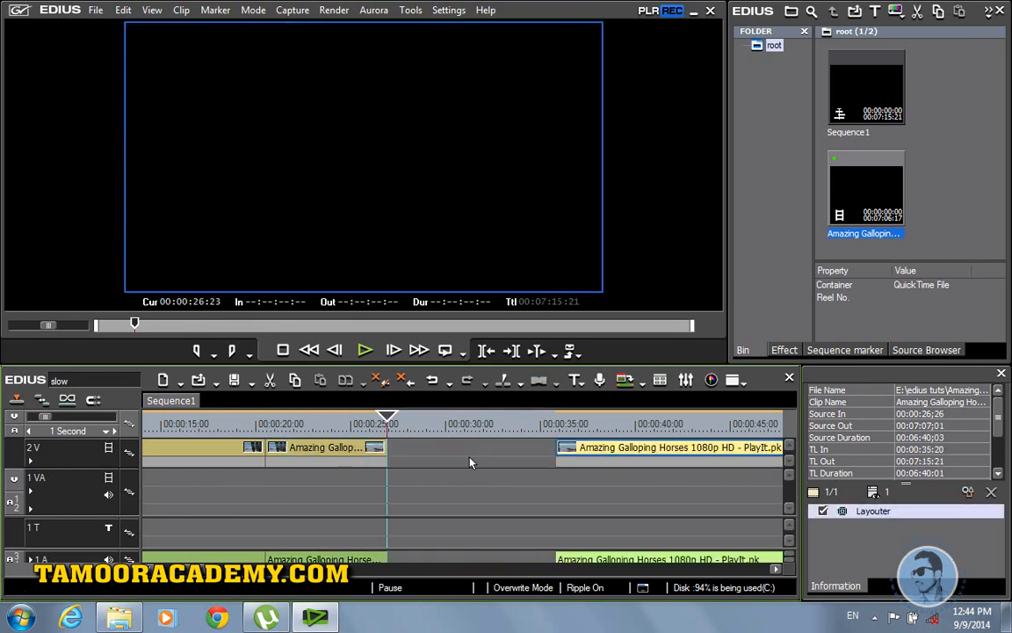
pyautogui.click(312, 450)
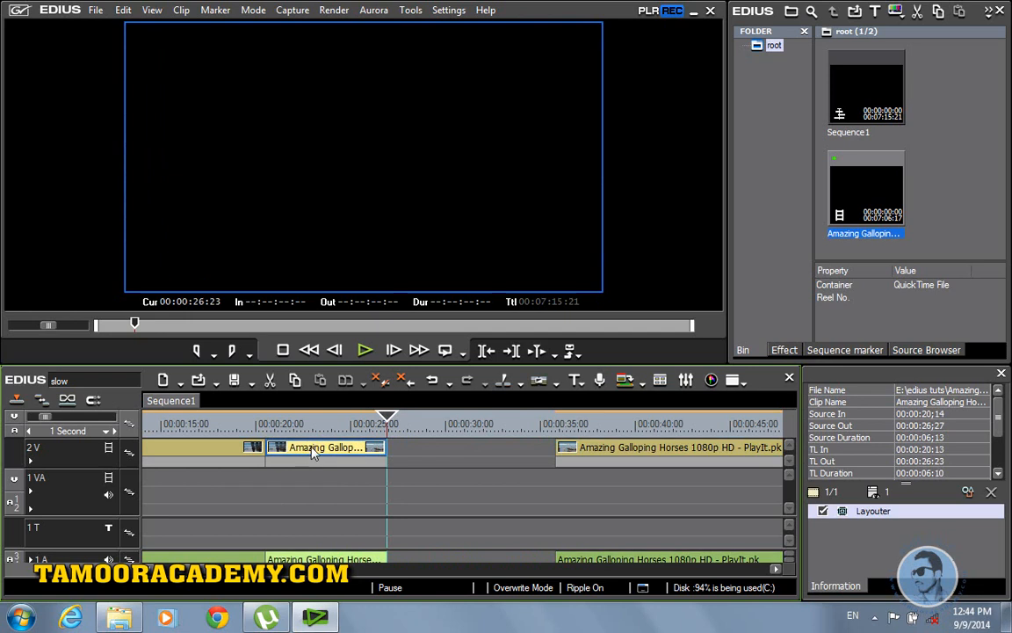
pyautogui.rightClick(312, 450)
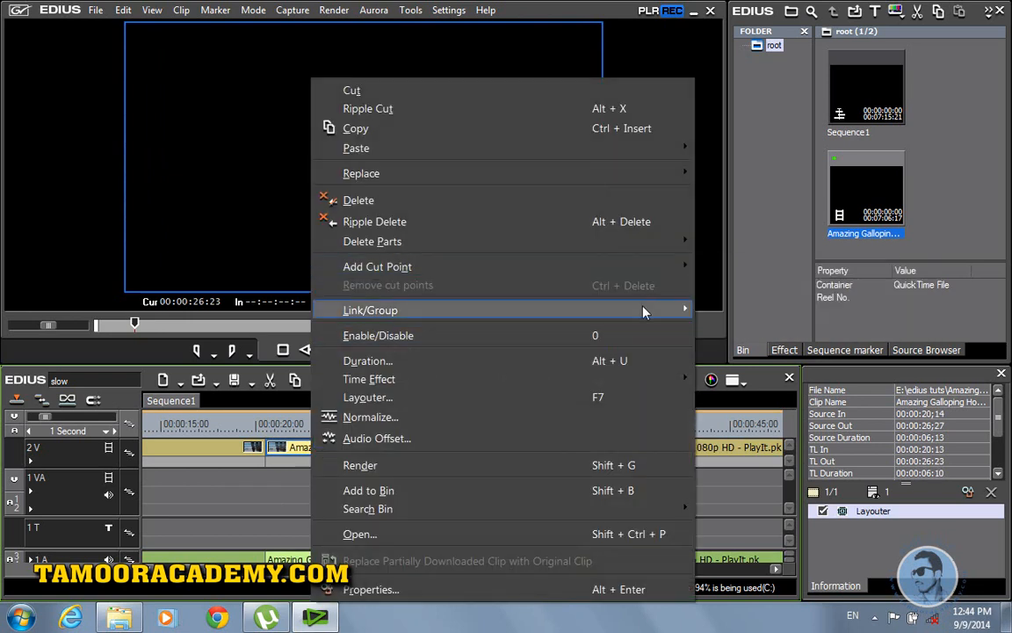
pyautogui.moveTo(649, 310)
pyautogui.click(750, 366)
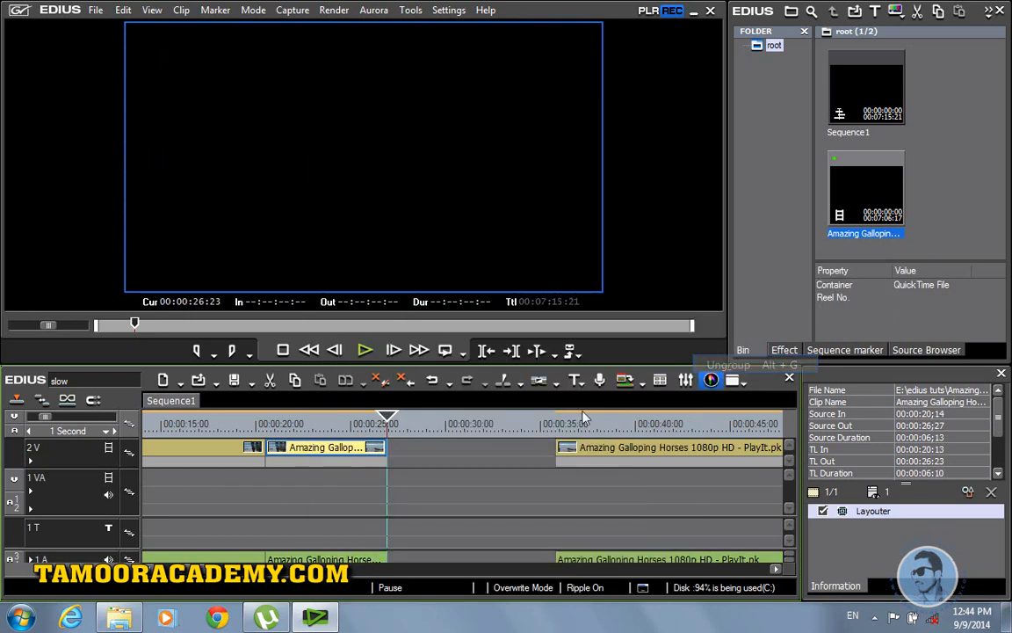
# Apply a forward Time Effect speed of 222.22 % to the section's ungrouped video clip
pyautogui.click(277, 423)
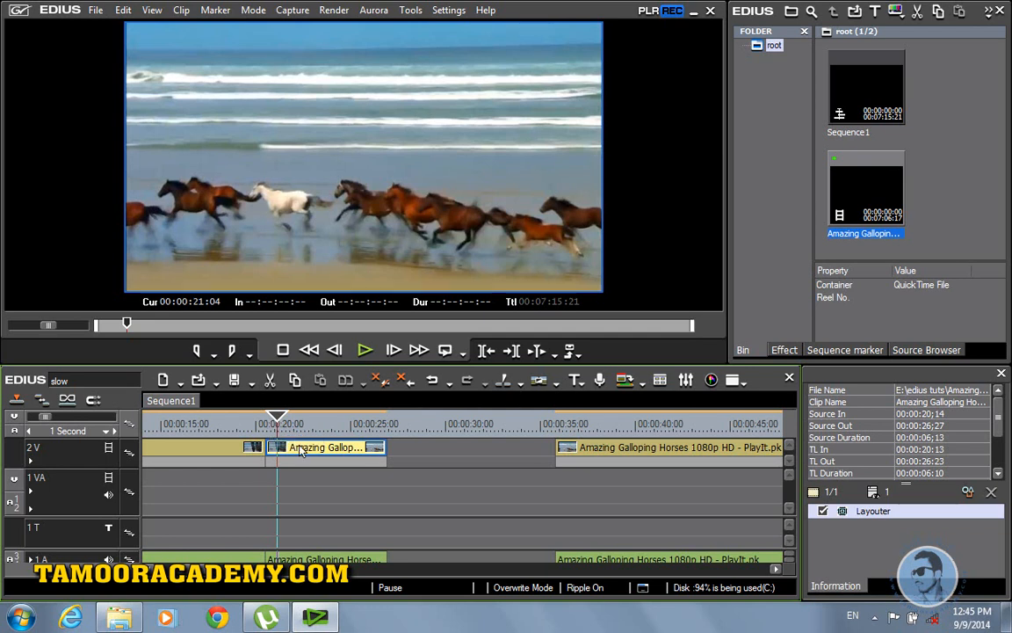
pyautogui.rightClick(299, 447)
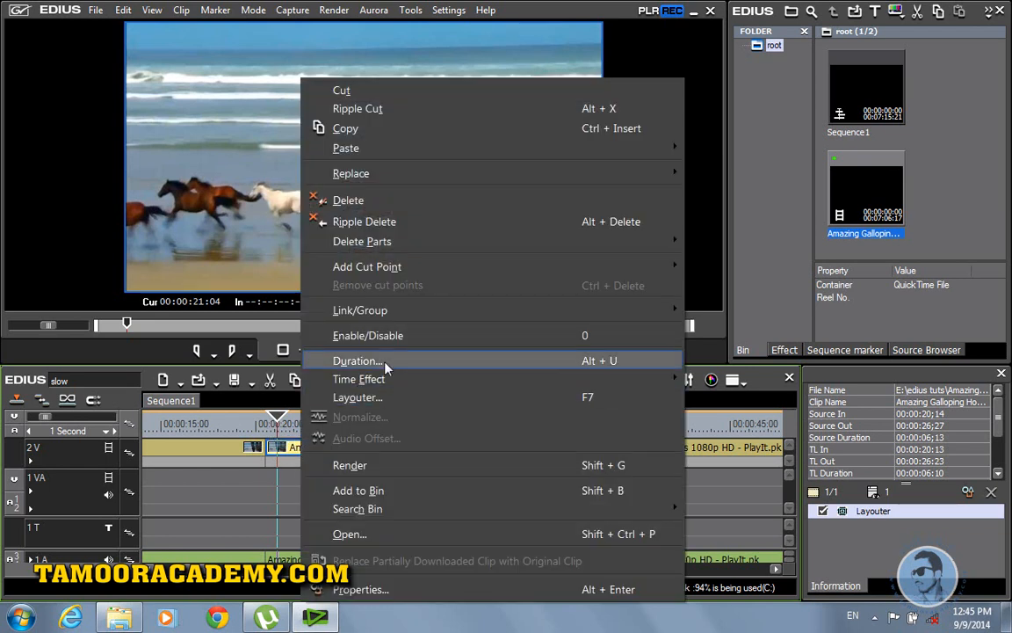
pyautogui.moveTo(429, 313)
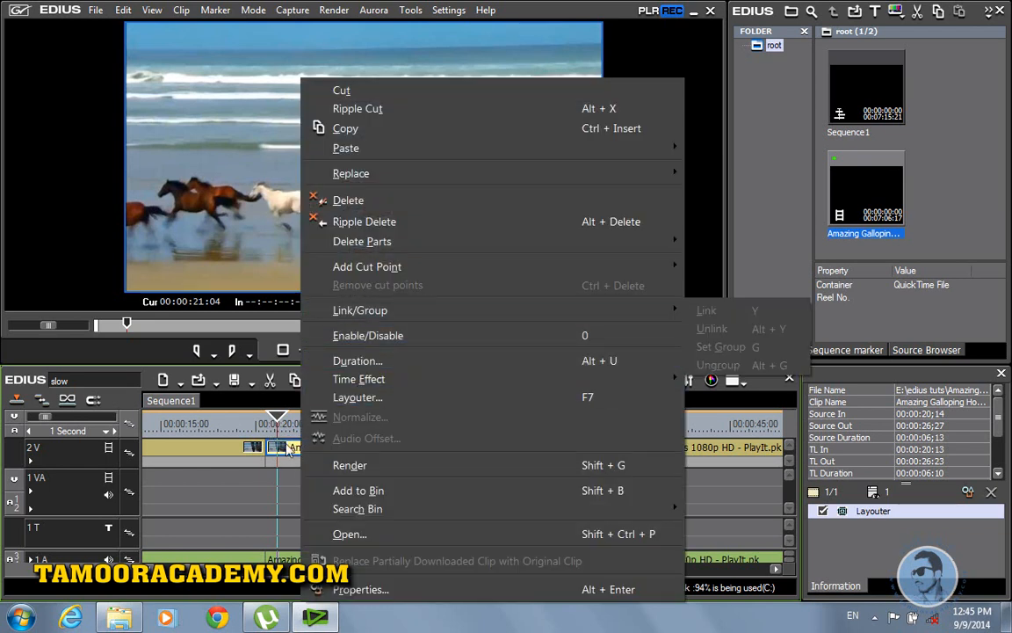
pyautogui.moveTo(402, 379)
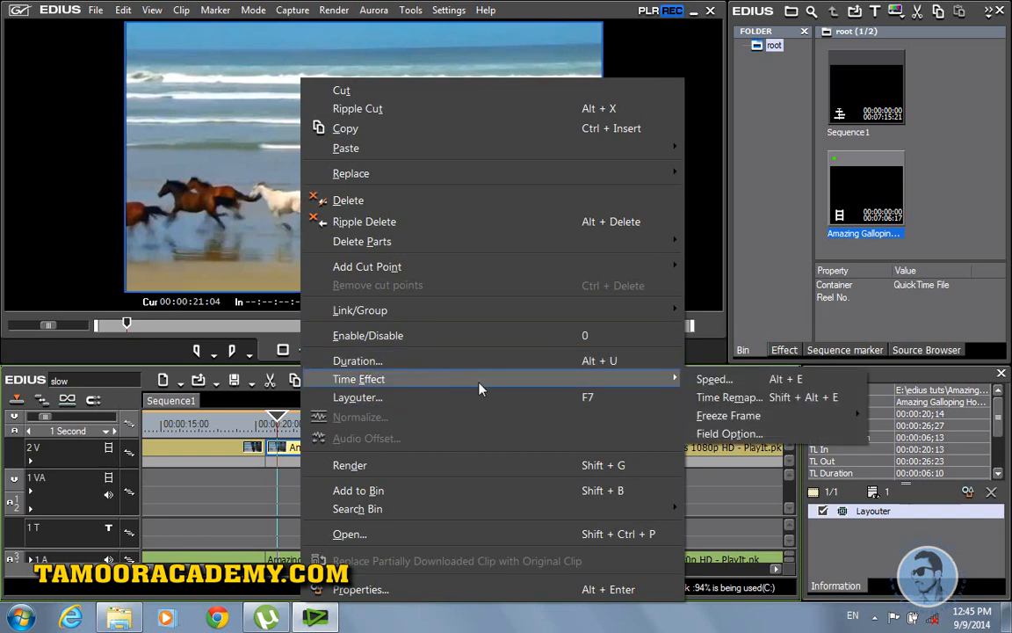
pyautogui.click(708, 380)
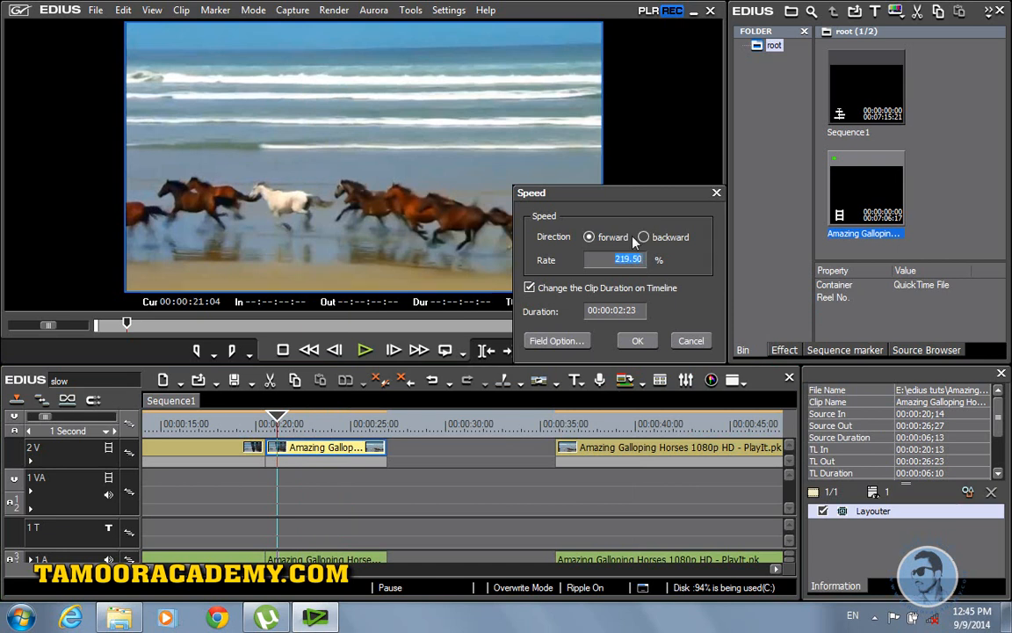
pyautogui.click(638, 340)
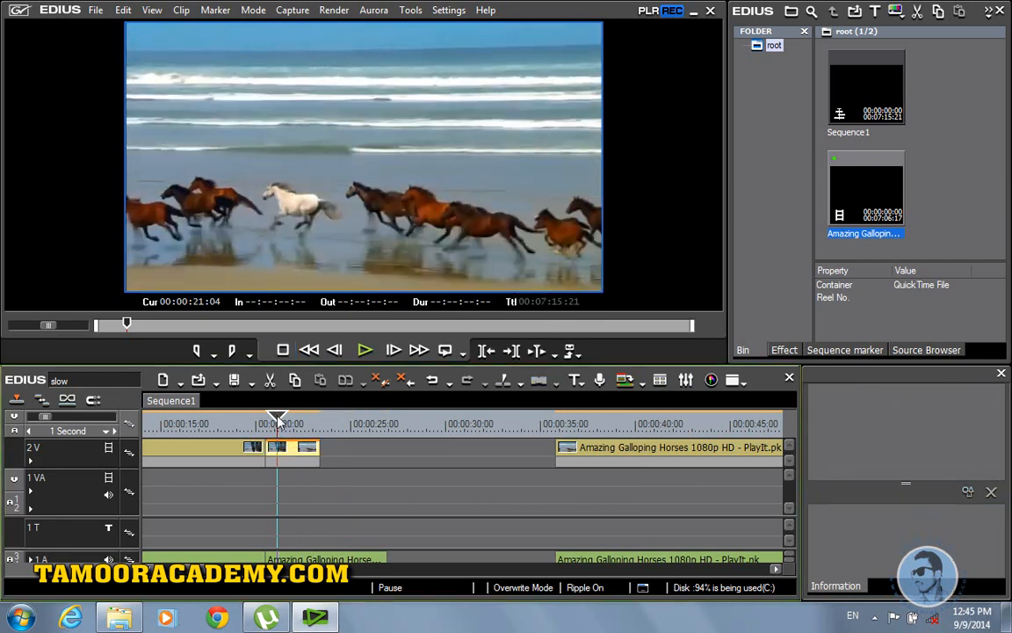
# Play the sped-up video section twice from its start to check the faster motion
pyautogui.moveTo(278, 419); pyautogui.dragTo(267, 420)
pyautogui.click(365, 351)
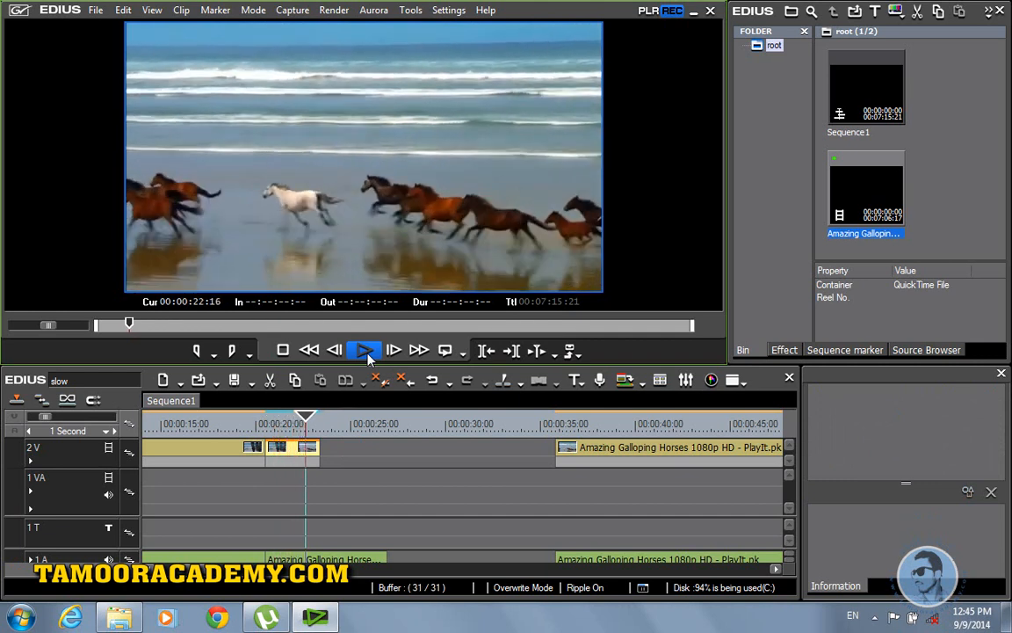
pyautogui.click(365, 351)
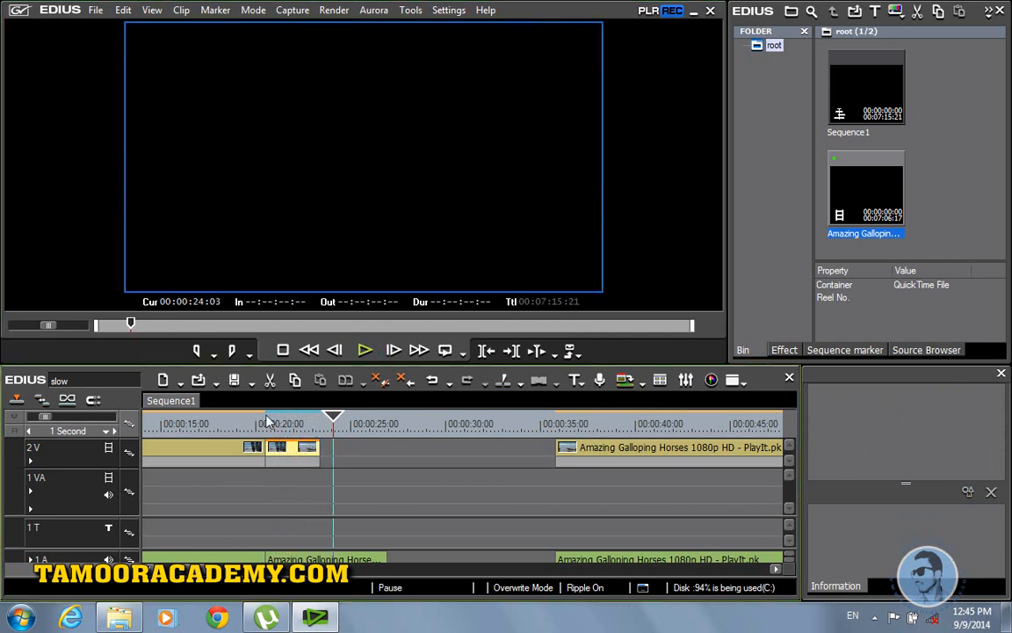
pyautogui.click(268, 421)
pyautogui.click(365, 350)
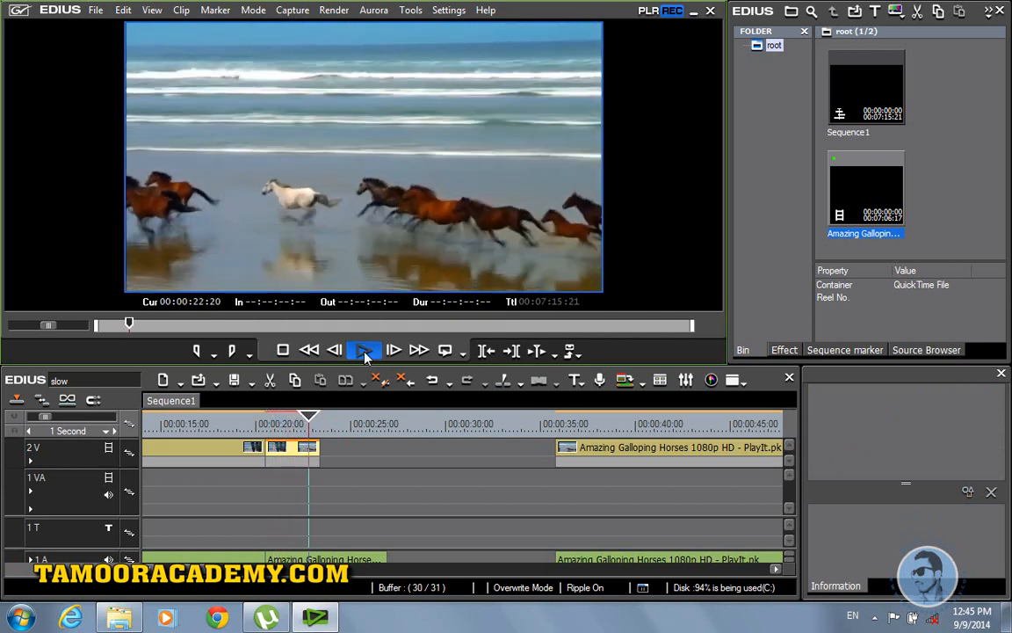
pyautogui.click(365, 350)
# Copy the sped-up video clip and paste the copy directly after it at 00:00:23:10 on the same track
pyautogui.rightClick(294, 448)
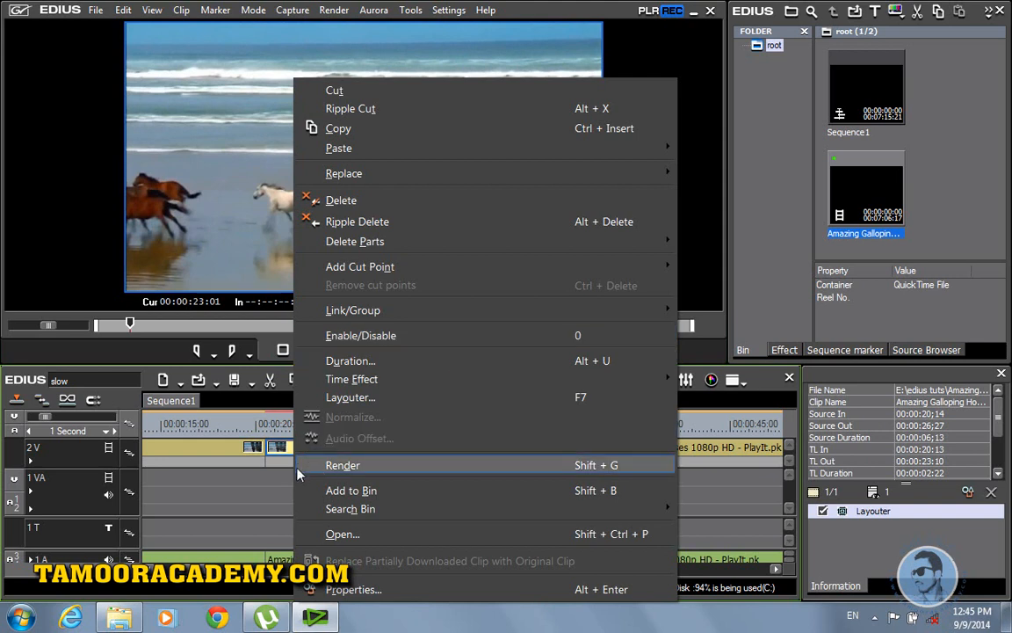
pyautogui.click(343, 465)
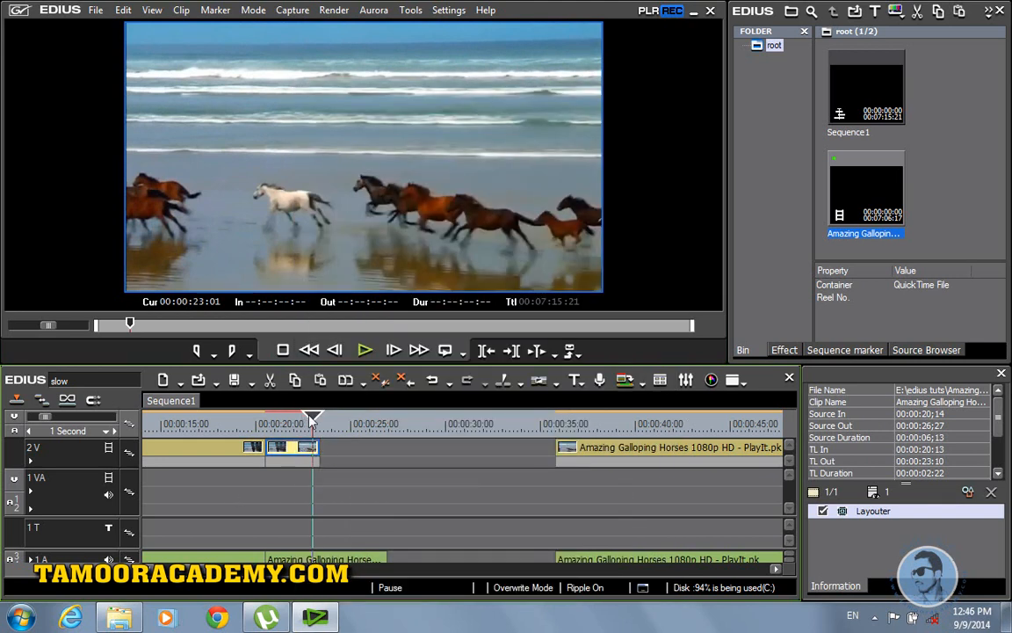
pyautogui.moveTo(306, 424); pyautogui.dragTo(319, 420)
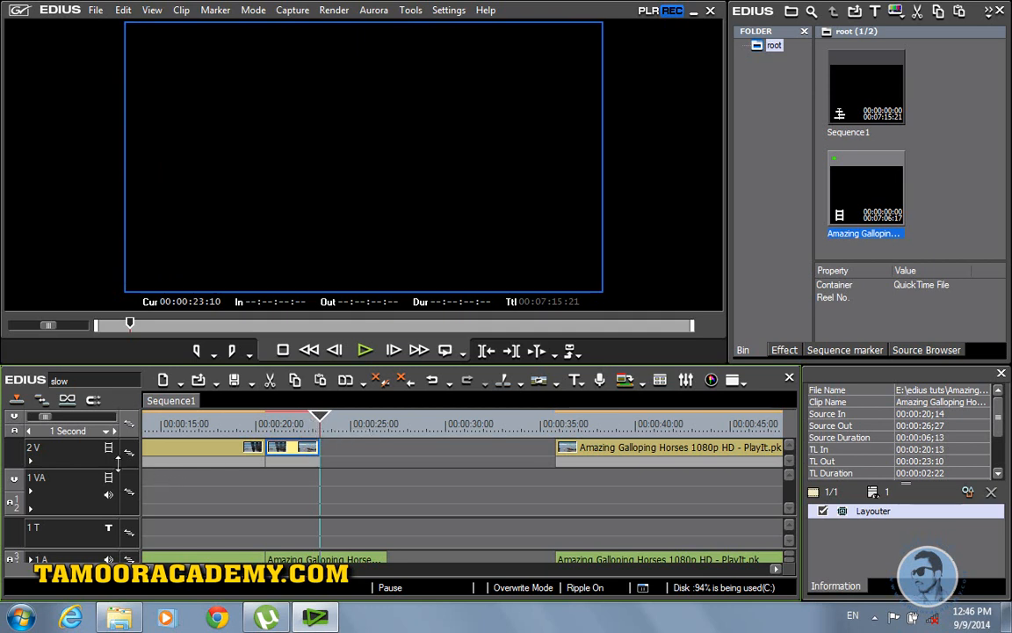
pyautogui.hotkey('ctrl', 'v')
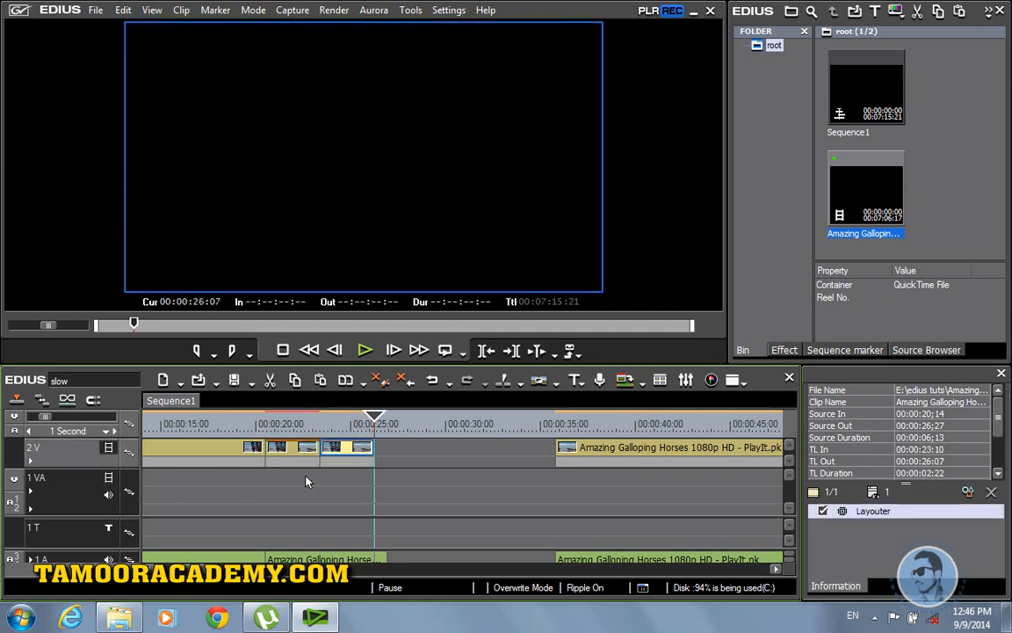
# Reverse the pasted copy by setting its Time Effect speed direction to backward
pyautogui.moveTo(376, 425); pyautogui.dragTo(309, 424)
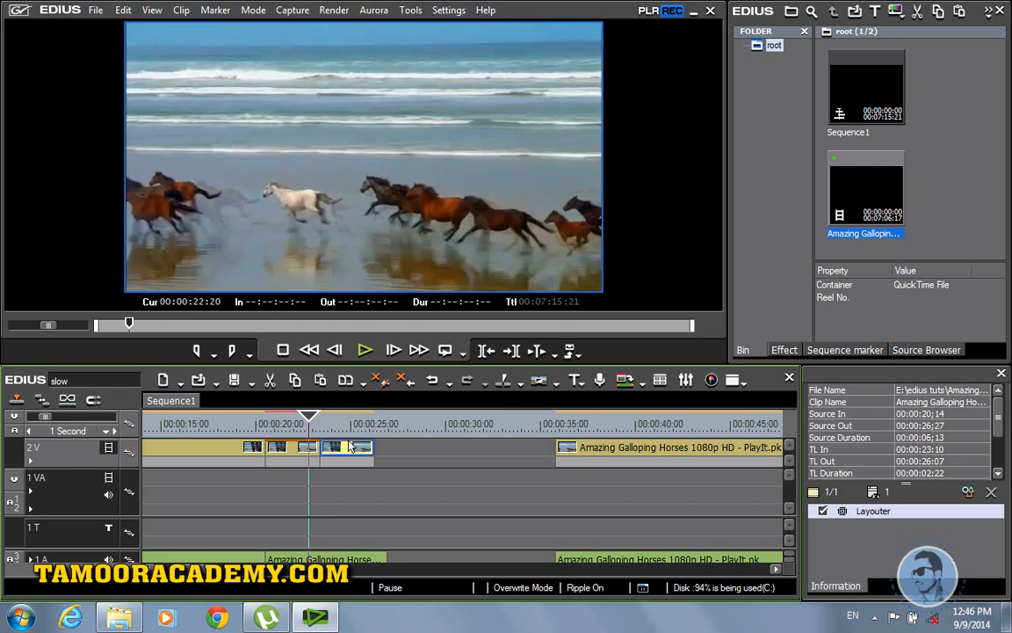
pyautogui.rightClick(348, 450)
pyautogui.moveTo(429, 378)
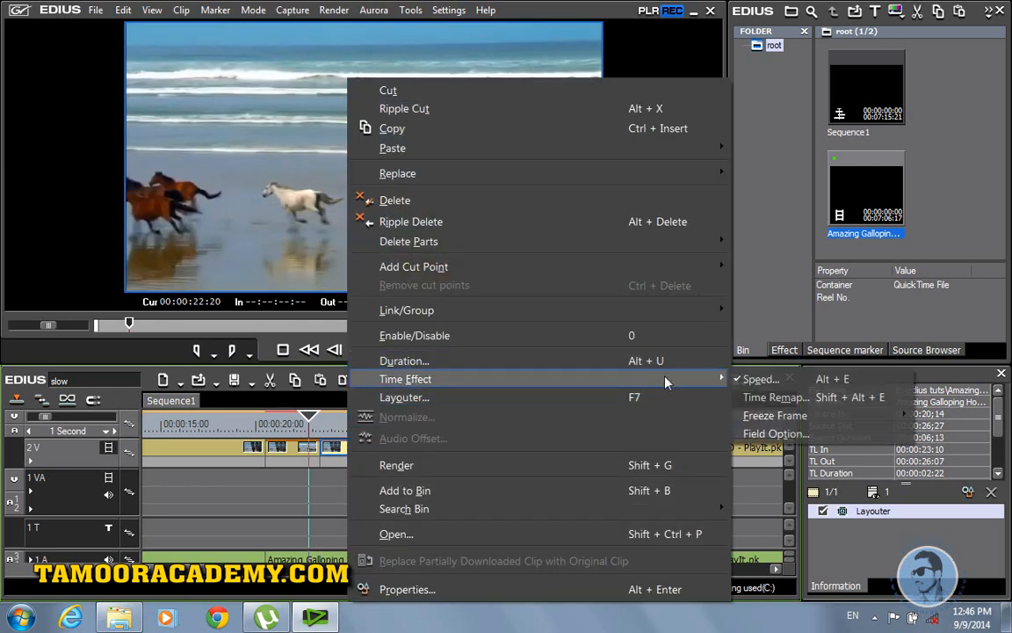
pyautogui.click(761, 380)
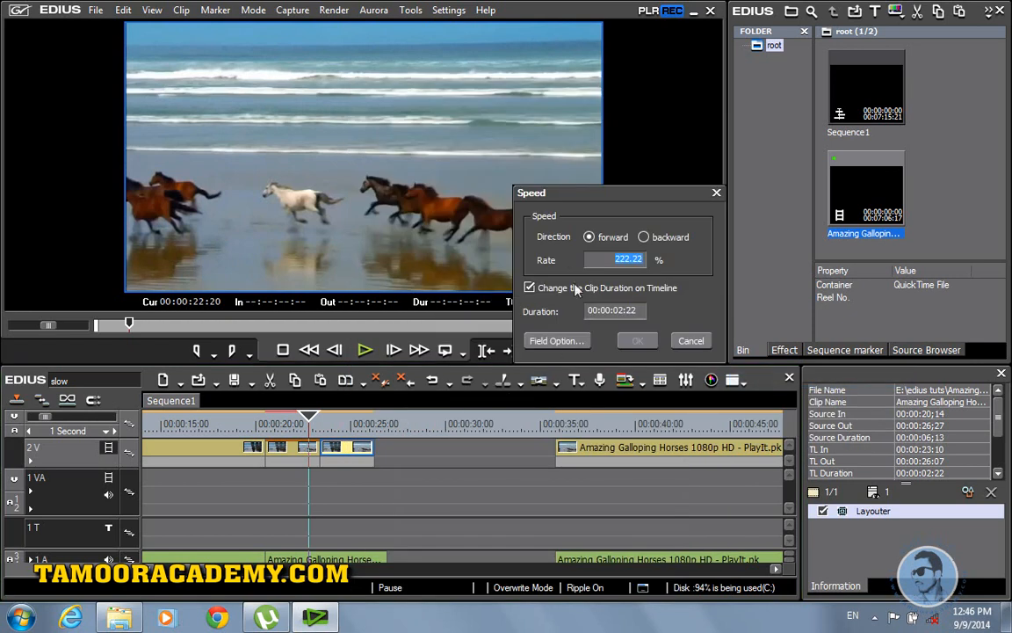
pyautogui.click(644, 237)
pyautogui.click(637, 342)
# Play the forward clip and its reversed copy from 00:00:20:13 to compare the two directions
pyautogui.click(286, 422)
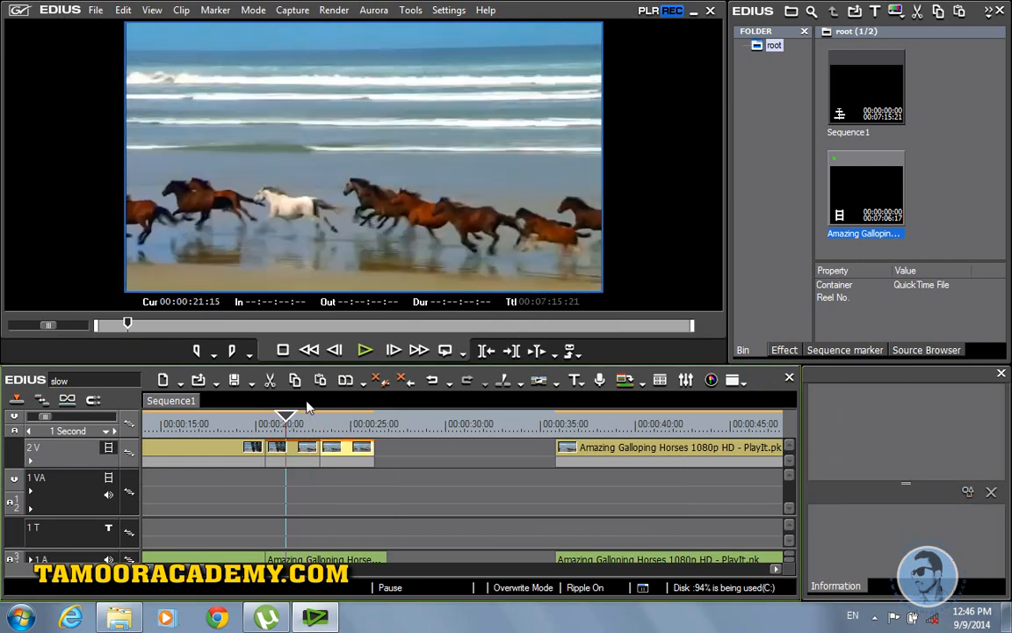
pyautogui.click(266, 424)
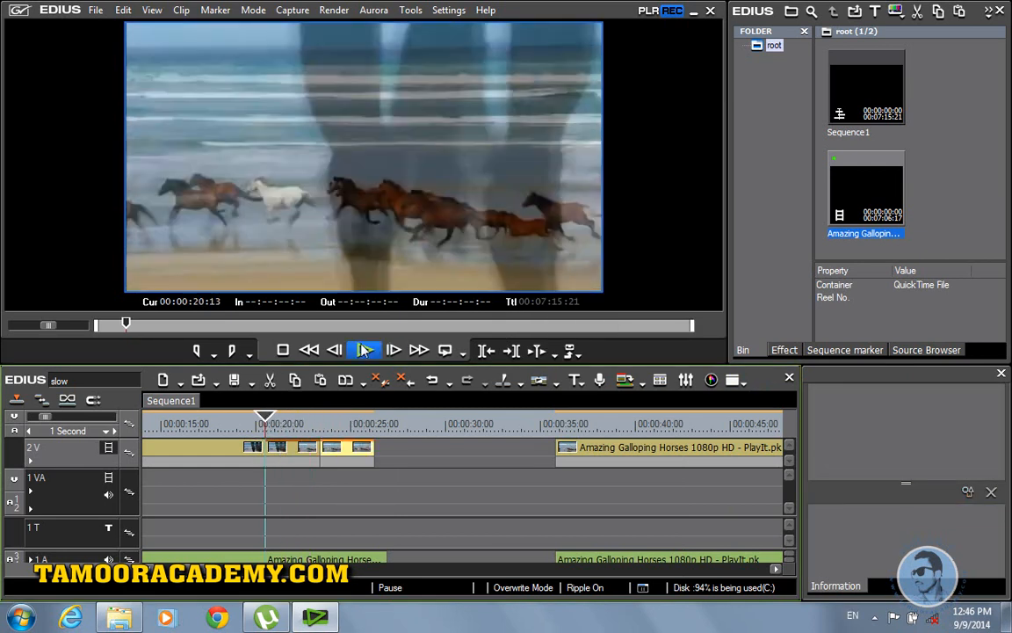
pyautogui.click(363, 351)
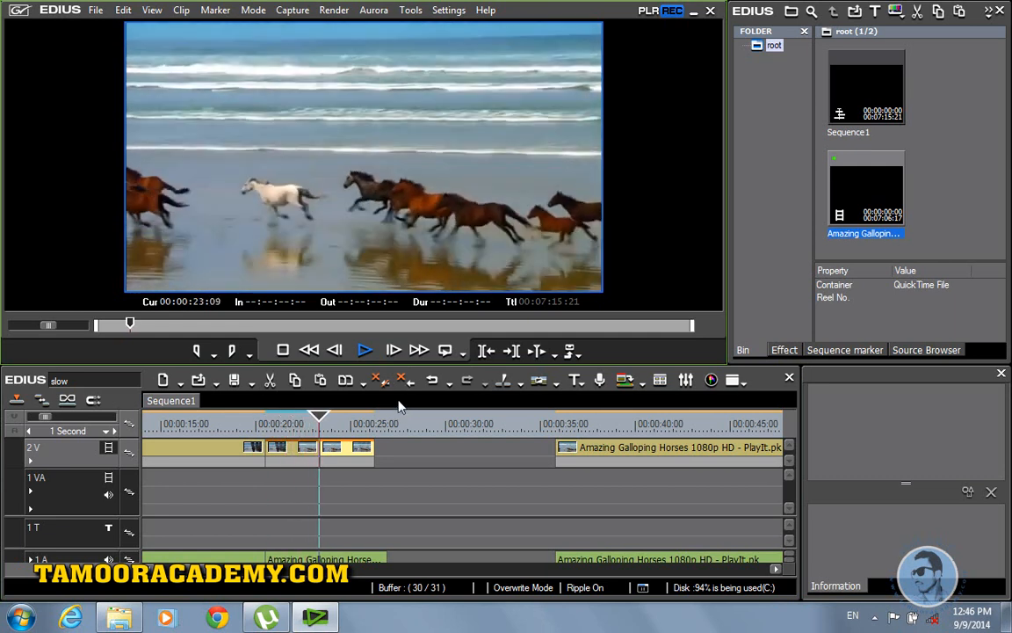
pyautogui.click(365, 352)
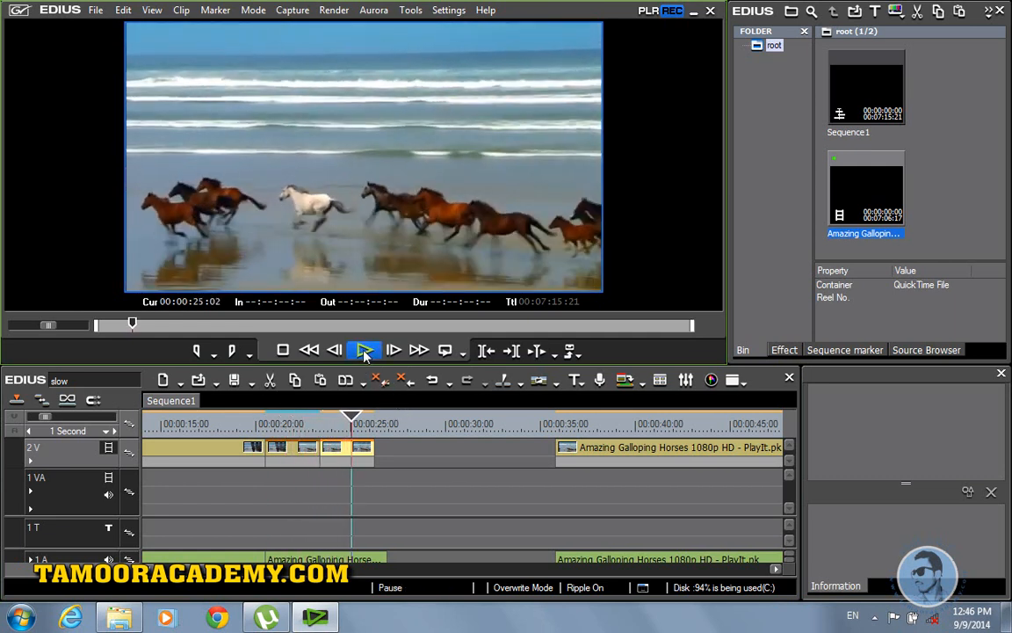
pyautogui.click(364, 352)
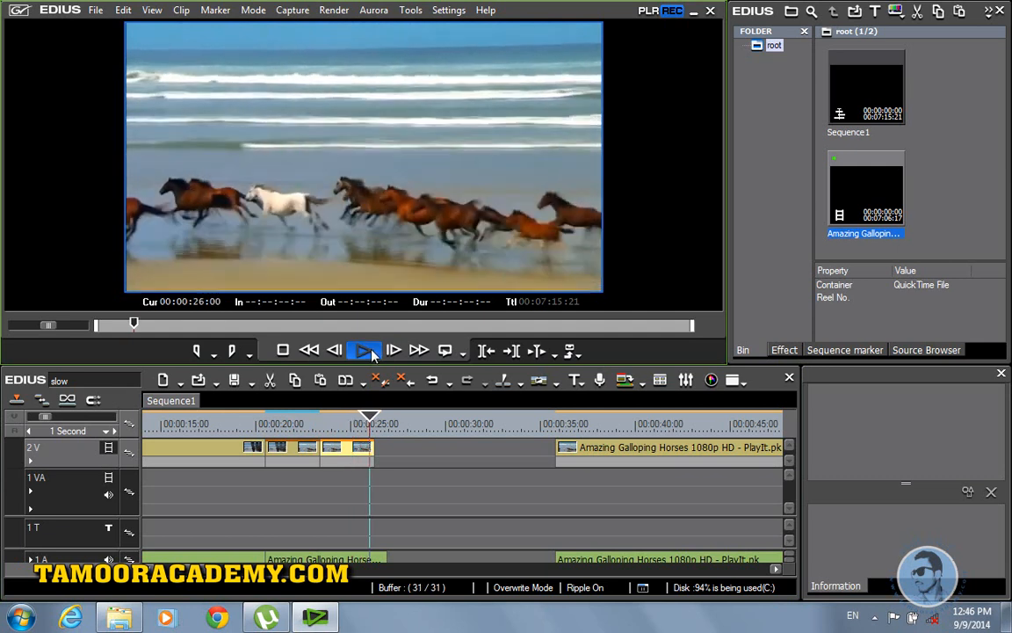
pyautogui.click(372, 350)
pyautogui.moveTo(374, 418); pyautogui.dragTo(270, 422)
pyautogui.click(366, 351)
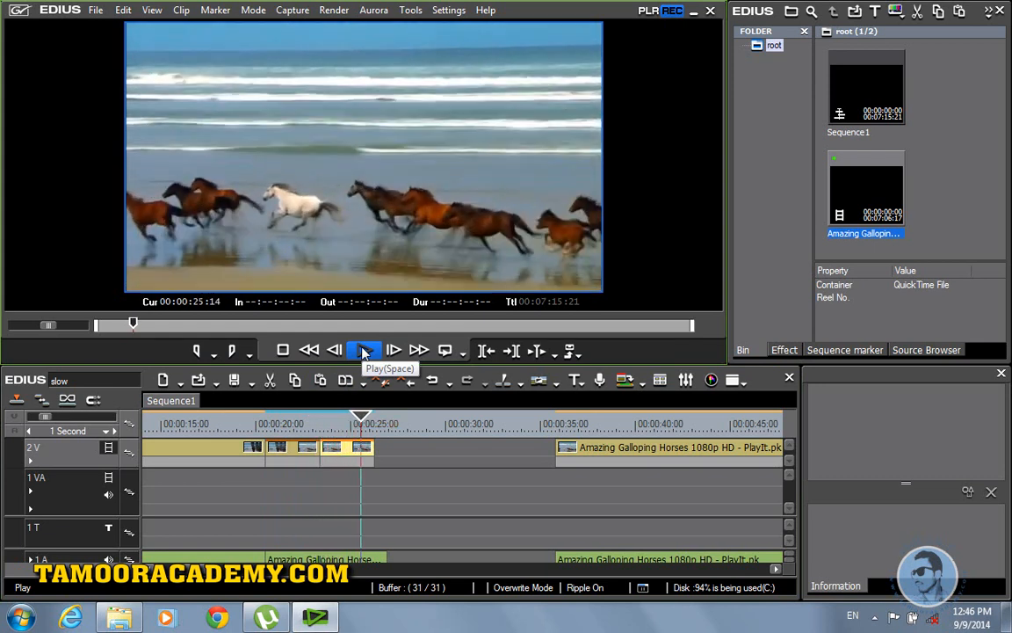
pyautogui.click(366, 351)
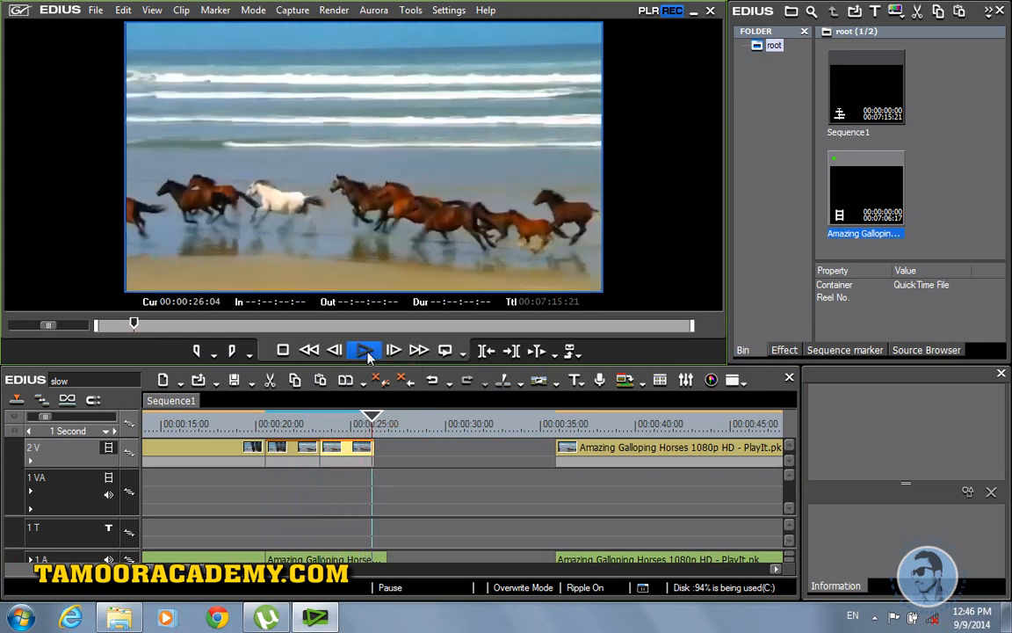
# Delete the reversed copy from the video track
pyautogui.click(362, 450)
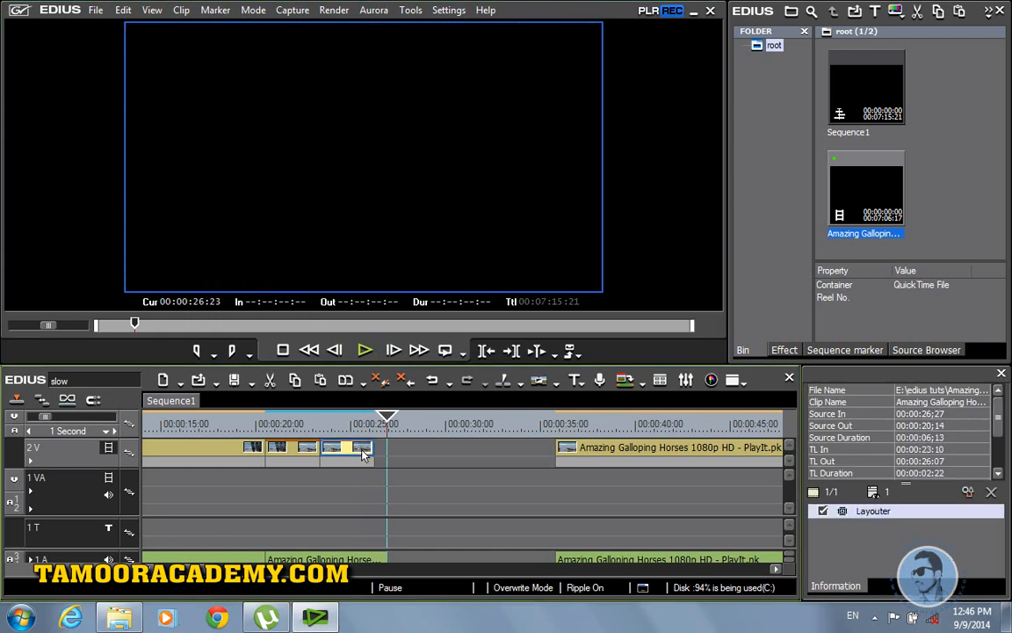
pyautogui.rightClick(358, 455)
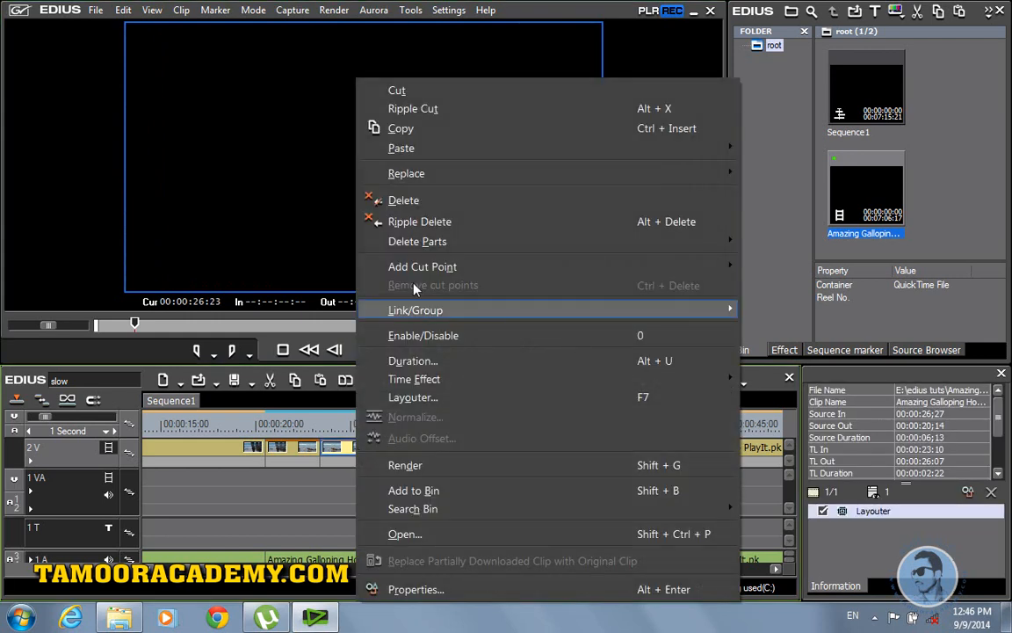
pyautogui.click(397, 201)
# Slow the remaining running-horses video clip down to a forward Time Effect speed of 45.22 %
pyautogui.click(299, 448)
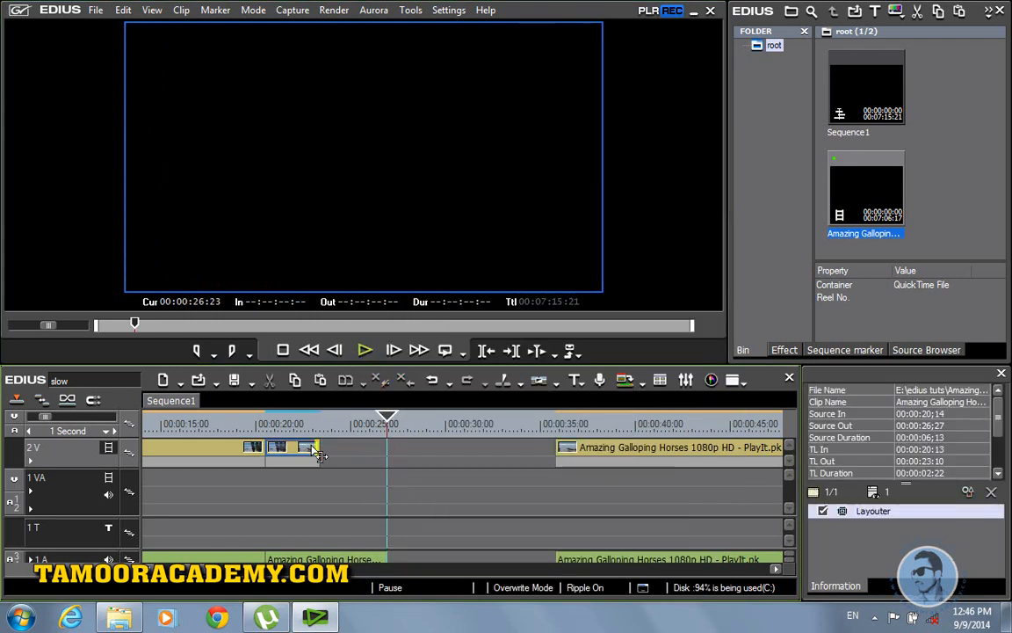
pyautogui.rightClick(308, 448)
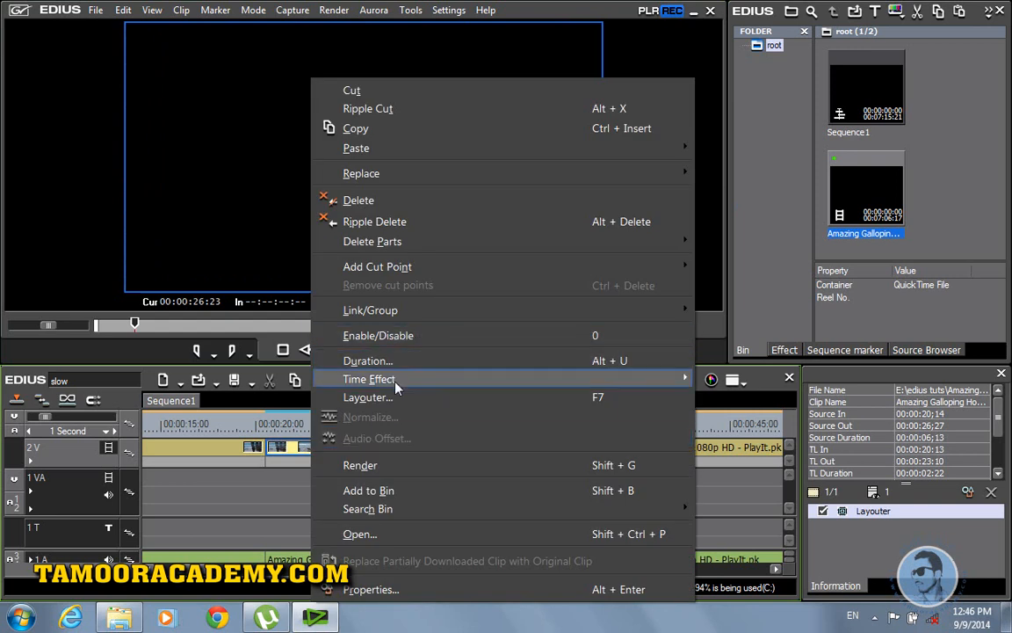
pyautogui.moveTo(474, 380)
pyautogui.click(725, 378)
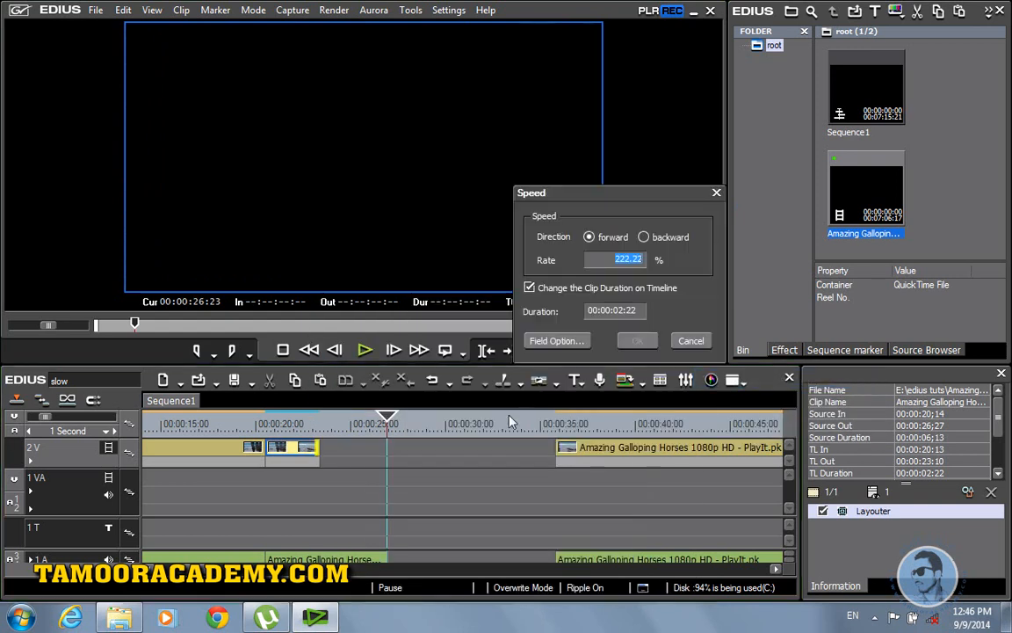
pyautogui.moveTo(627, 260); pyautogui.dragTo(621, 370)
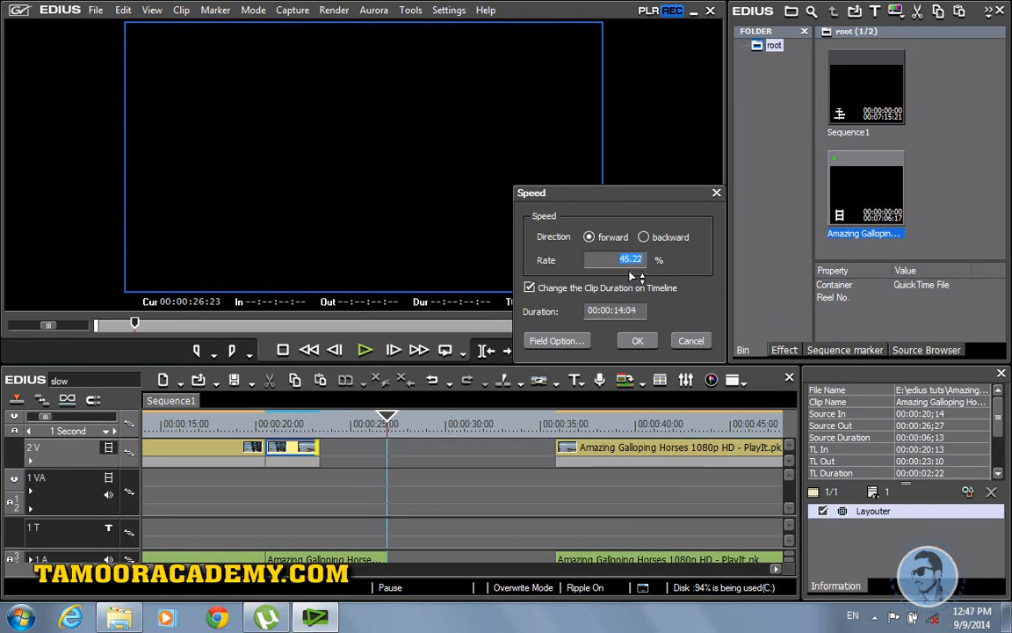
pyautogui.click(636, 342)
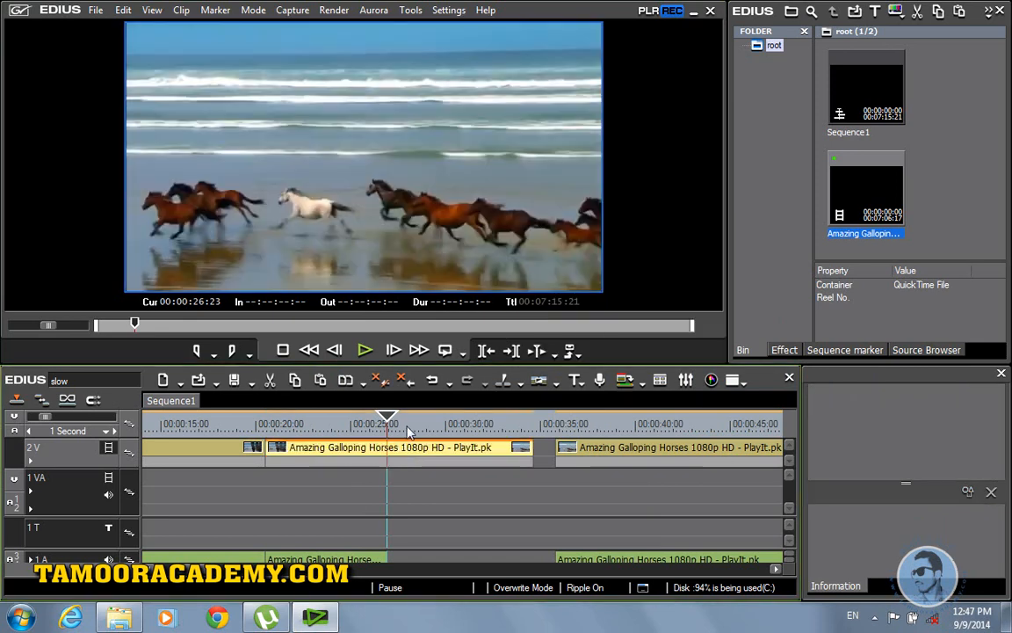
# Play the slowed running-horses video clip from near its start and stop playback to check the slow motion
pyautogui.click(302, 424)
pyautogui.click(366, 350)
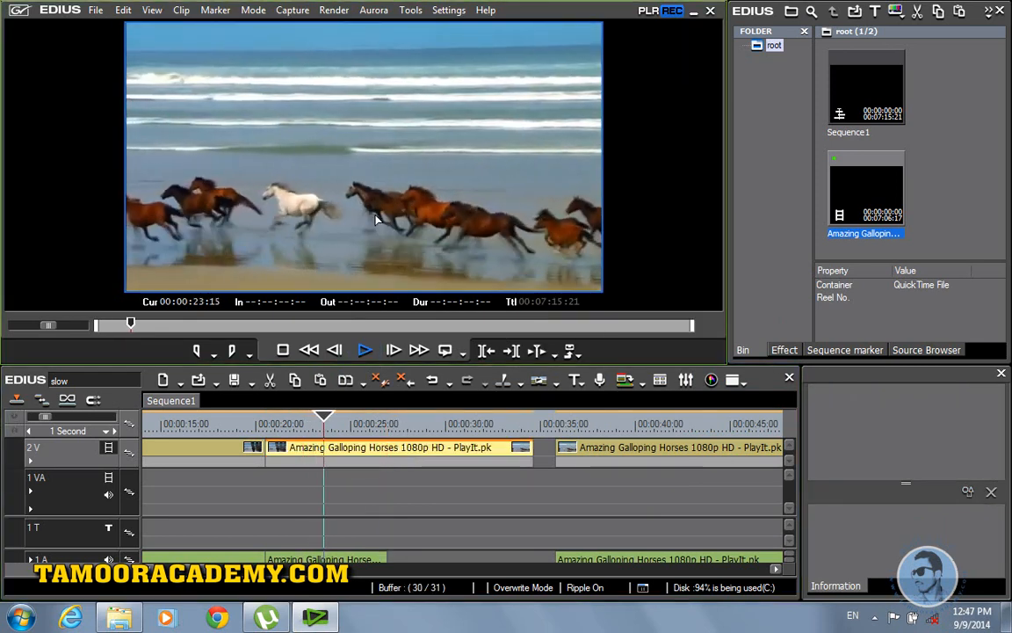
pyautogui.click(367, 351)
# Copy the running-horses audio clip and paste it on the audio track at 00:00:26:23, directly after the original
pyautogui.click(351, 560)
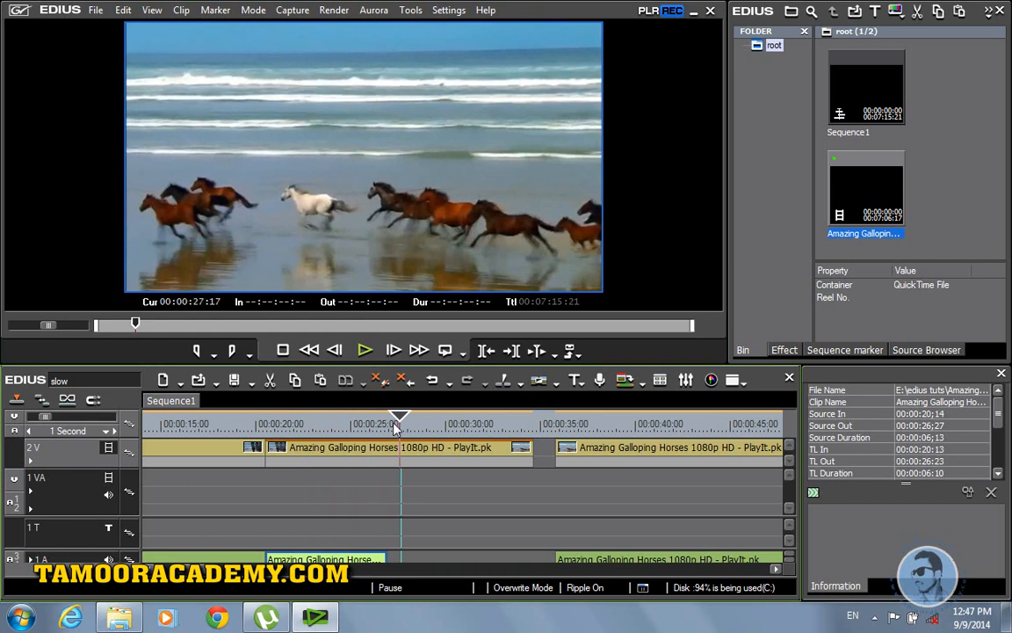
pyautogui.moveTo(396, 428); pyautogui.dragTo(387, 427)
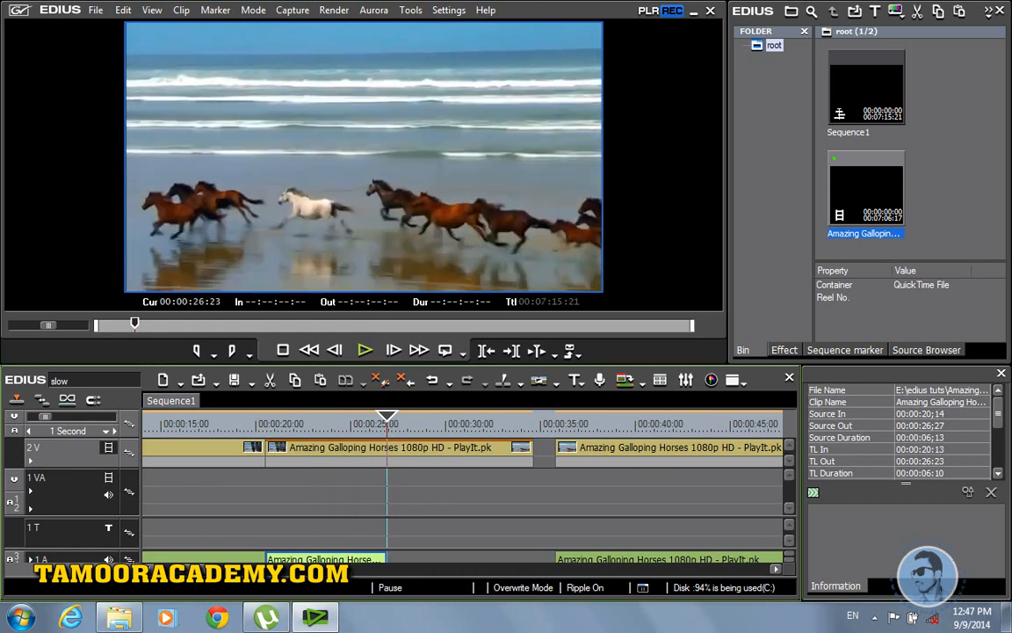
pyautogui.hotkey('ctrl', 'v')
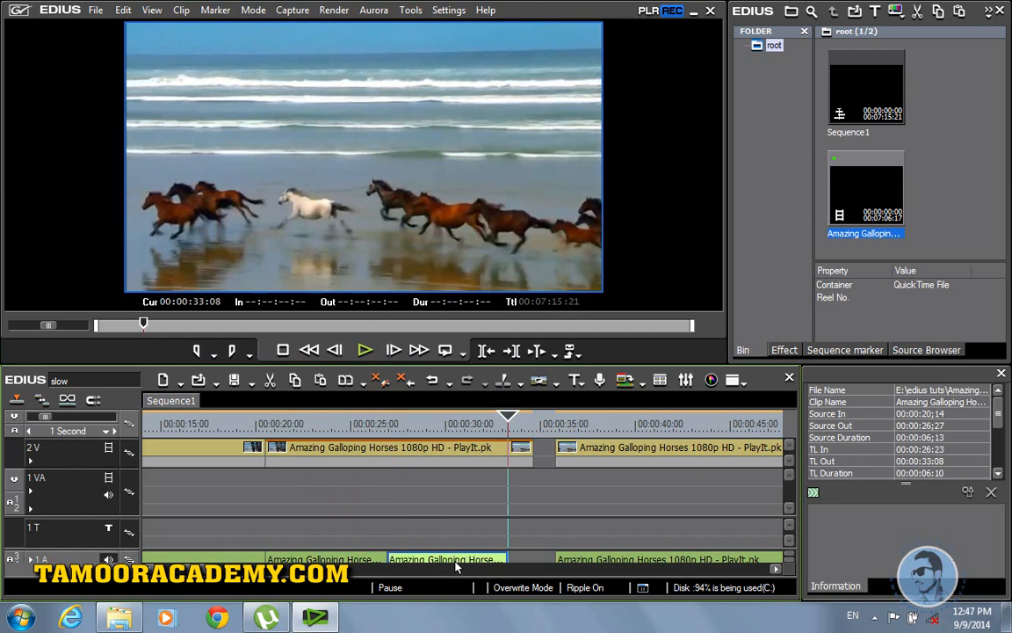
# Play the slowed video together with the extended audio from 00:00:20:13 and stop playback near the end of the clip
pyautogui.moveTo(509, 422); pyautogui.dragTo(265, 423)
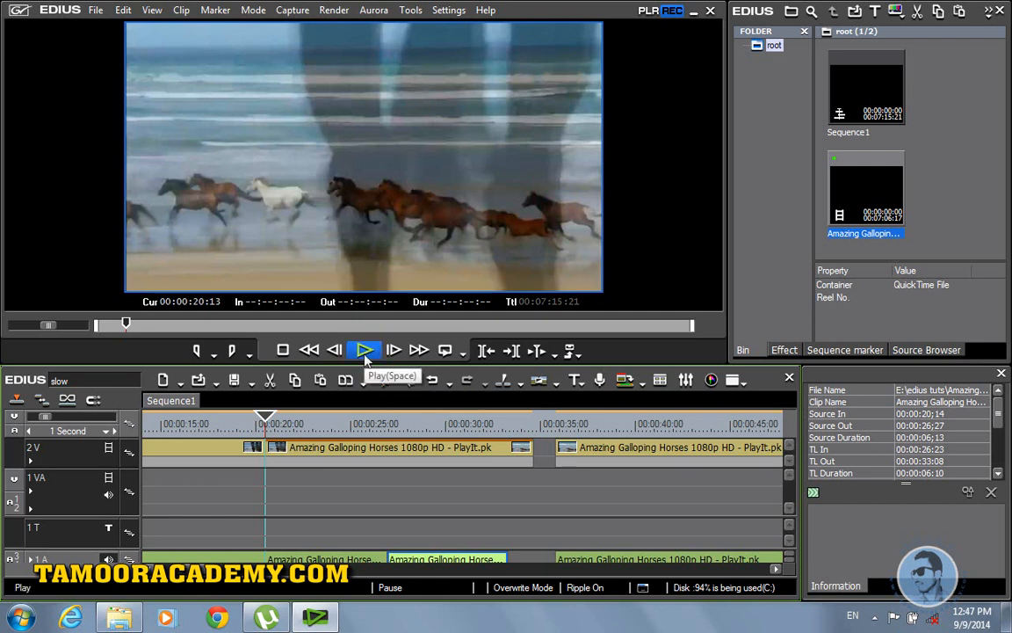
pyautogui.click(365, 351)
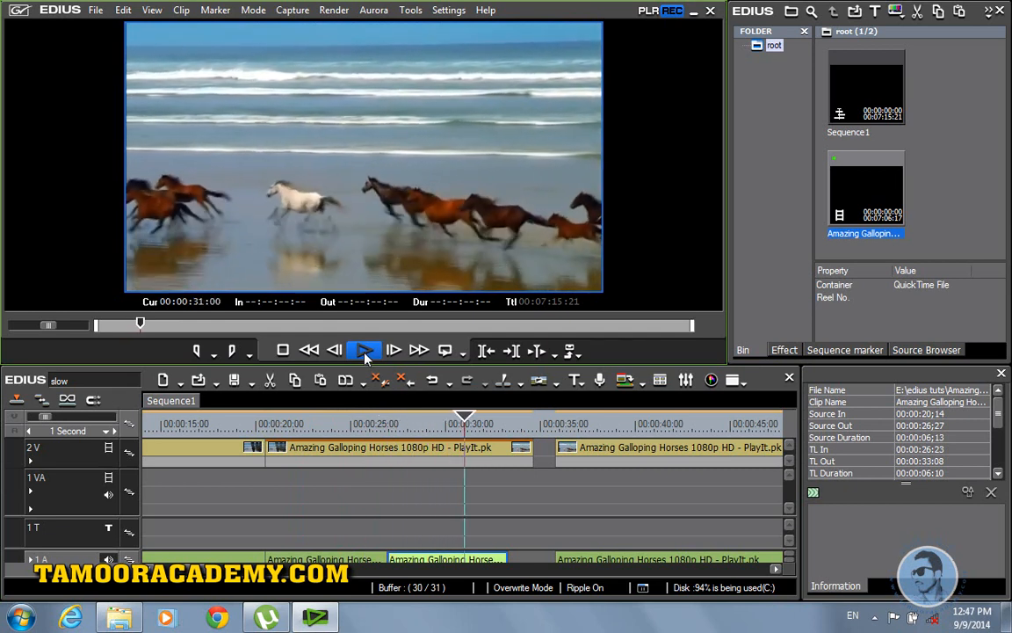
pyautogui.click(365, 351)
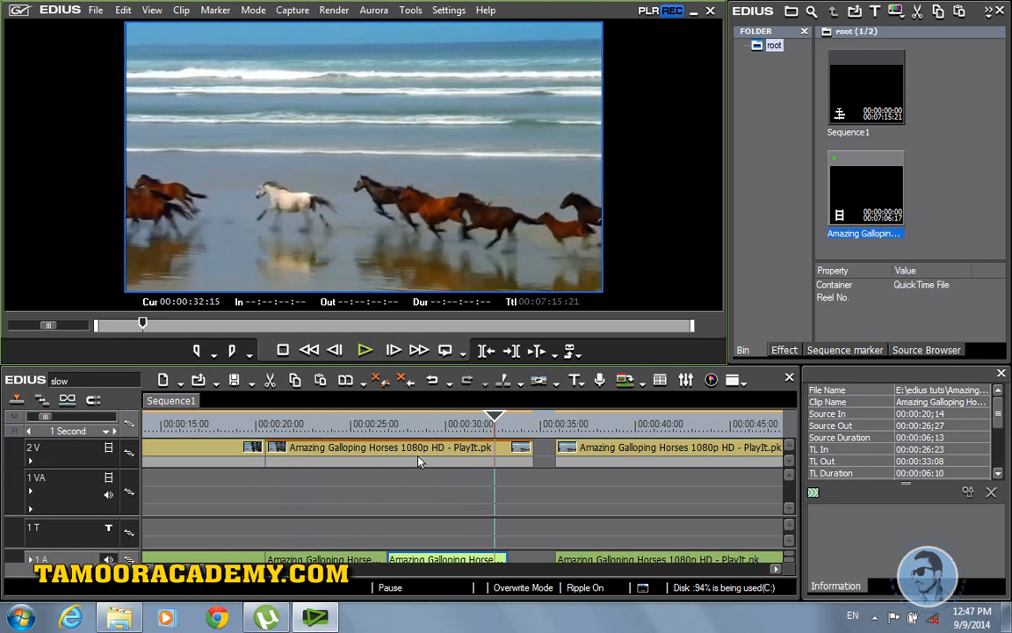
# Move the following clip about 8 seconds later and slow the running-horses video clip to a forward Time Effect speed of 23.32 %
pyautogui.moveTo(618, 460); pyautogui.dragTo(765, 461)
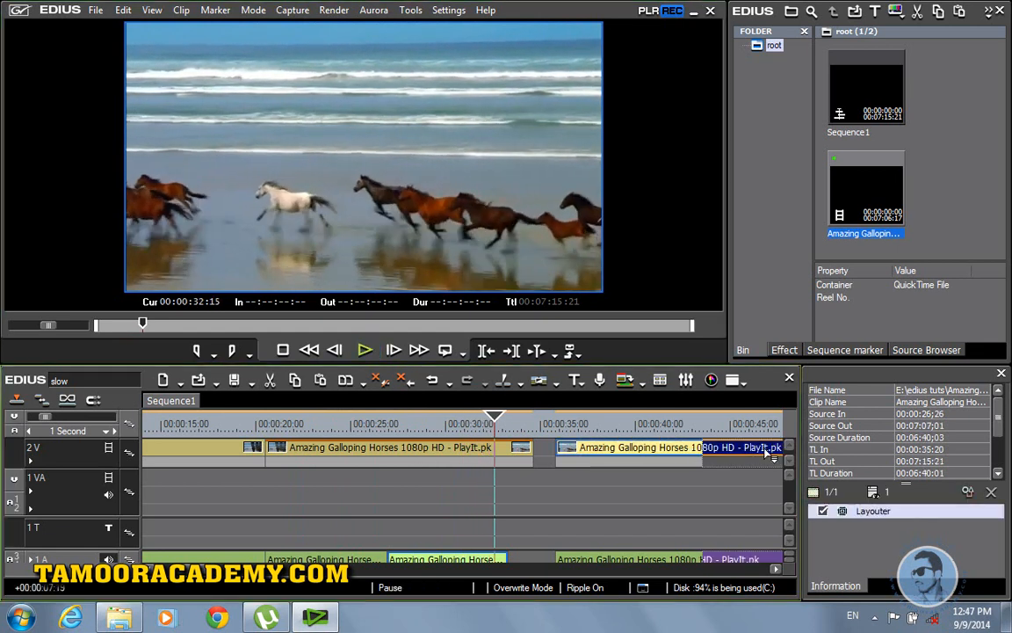
pyautogui.click(366, 451)
pyautogui.rightClick(366, 451)
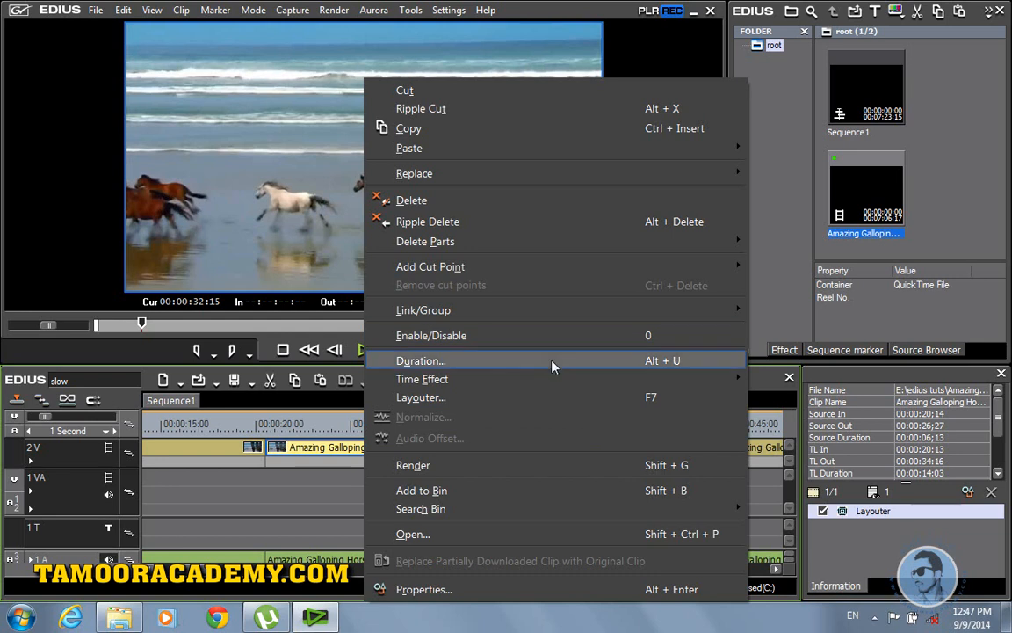
pyautogui.moveTo(511, 379)
pyautogui.click(751, 378)
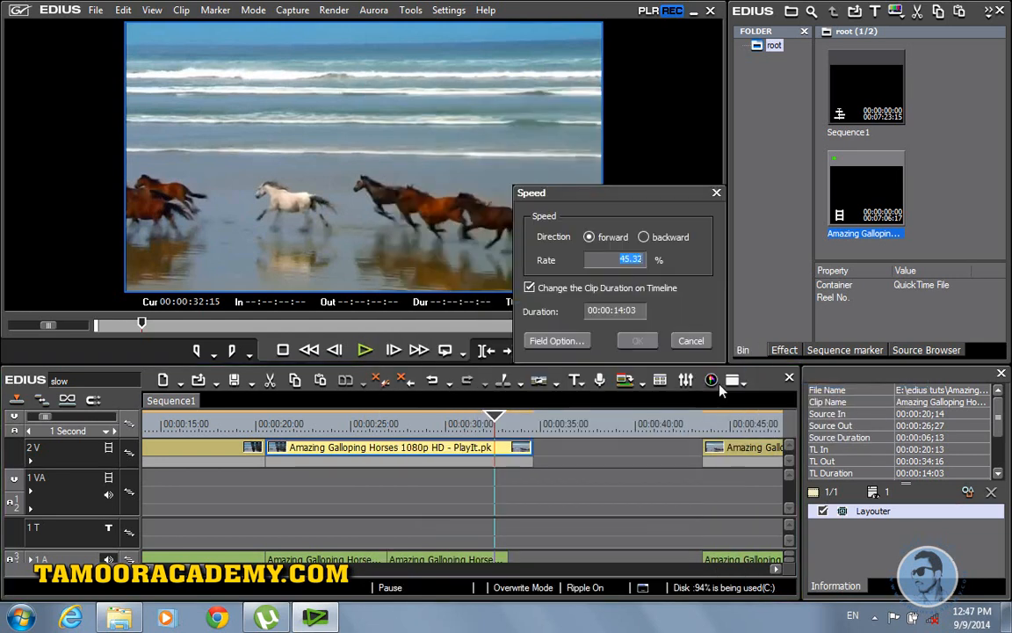
pyautogui.click(634, 262)
pyautogui.click(637, 340)
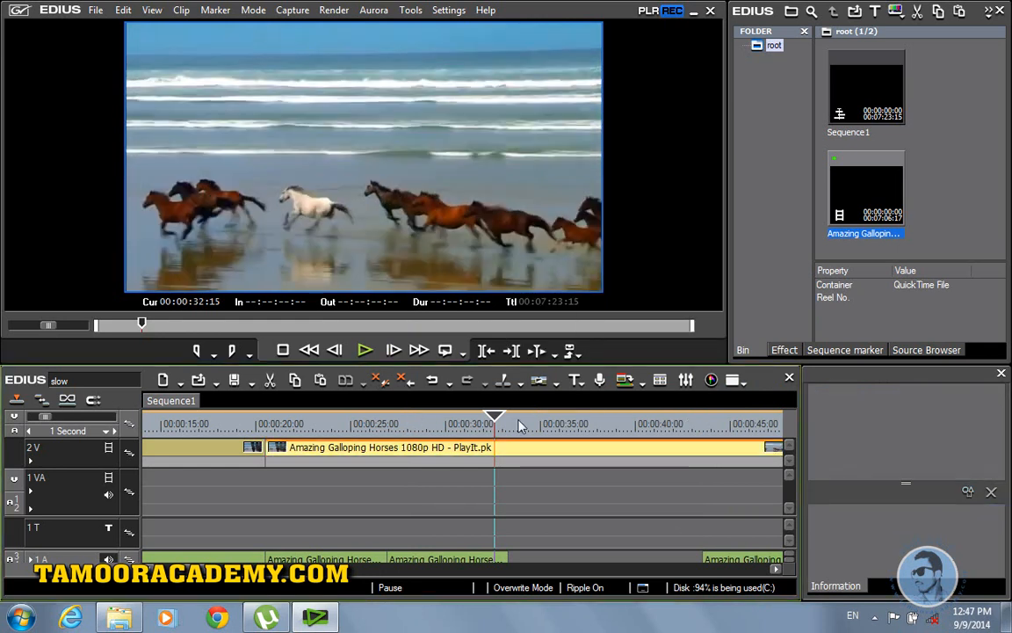
# Play the further slowed clip from about 00:00:27 and stop playback to review the stronger slow motion
pyautogui.click(387, 420)
pyautogui.click(366, 352)
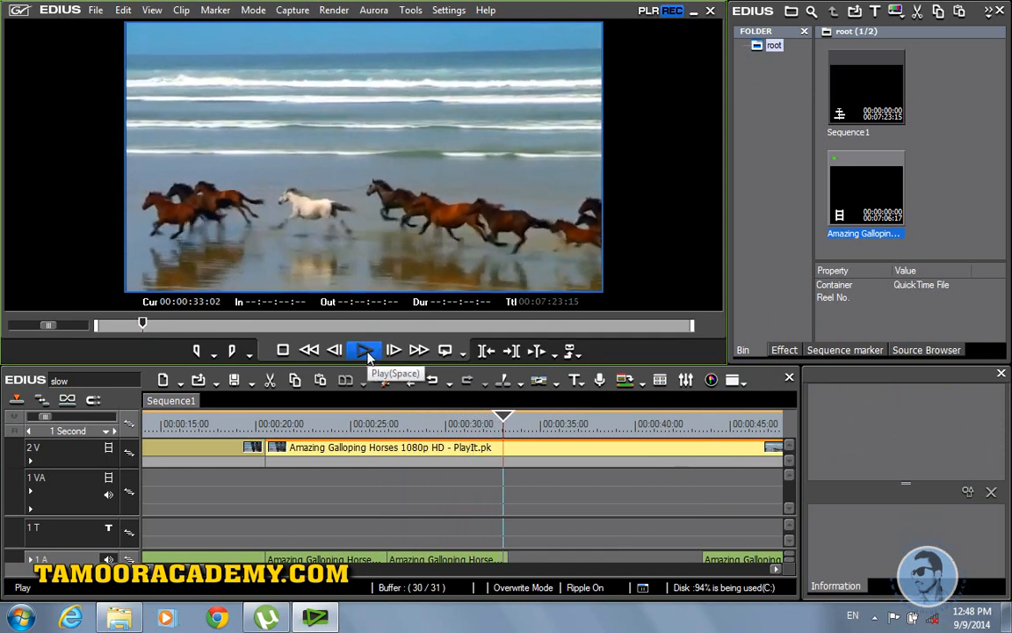
pyautogui.click(365, 350)
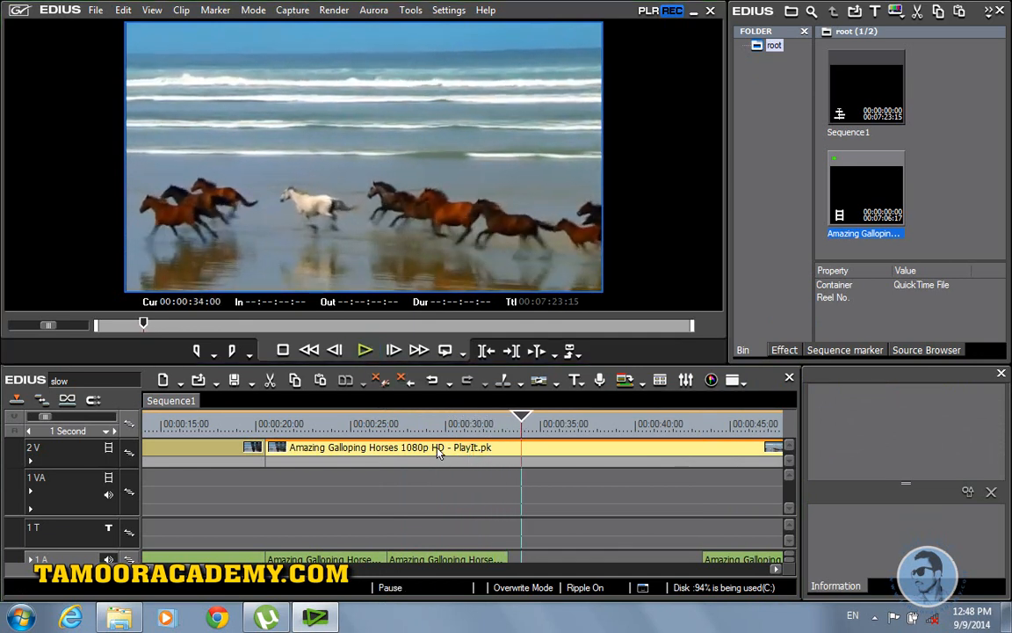
# Set the running-horses video clip's forward Time Effect speed to about 101 %
pyautogui.click(437, 455)
pyautogui.rightClick(438, 452)
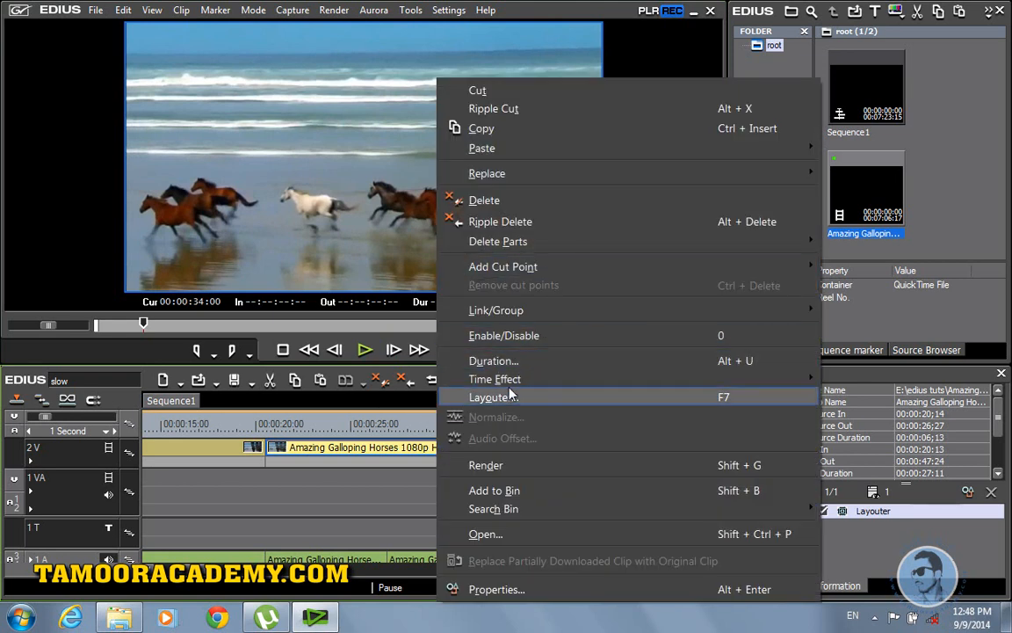
pyautogui.moveTo(508, 385)
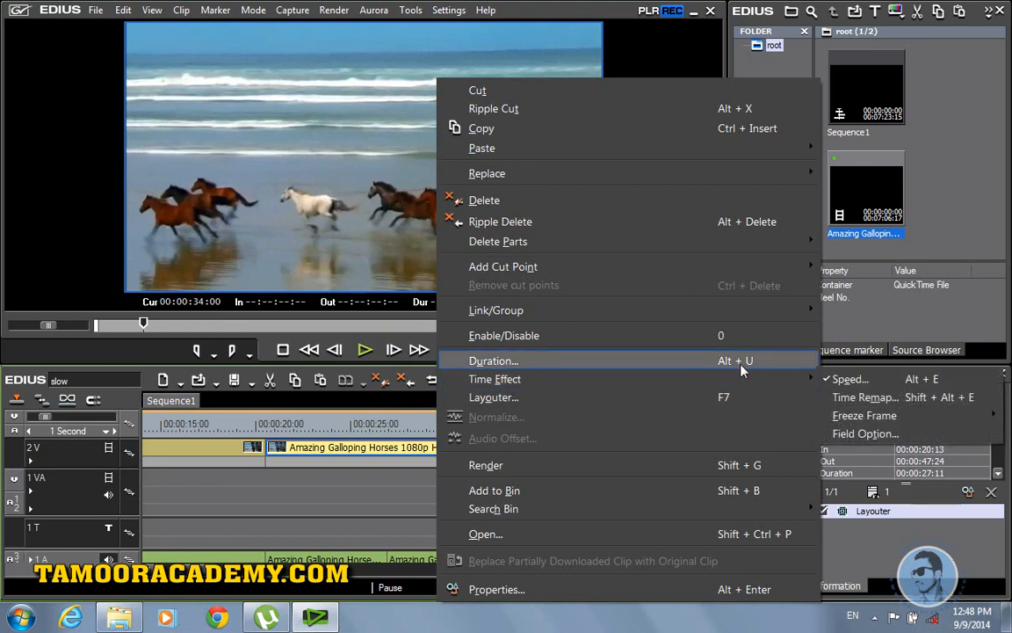
pyautogui.click(848, 379)
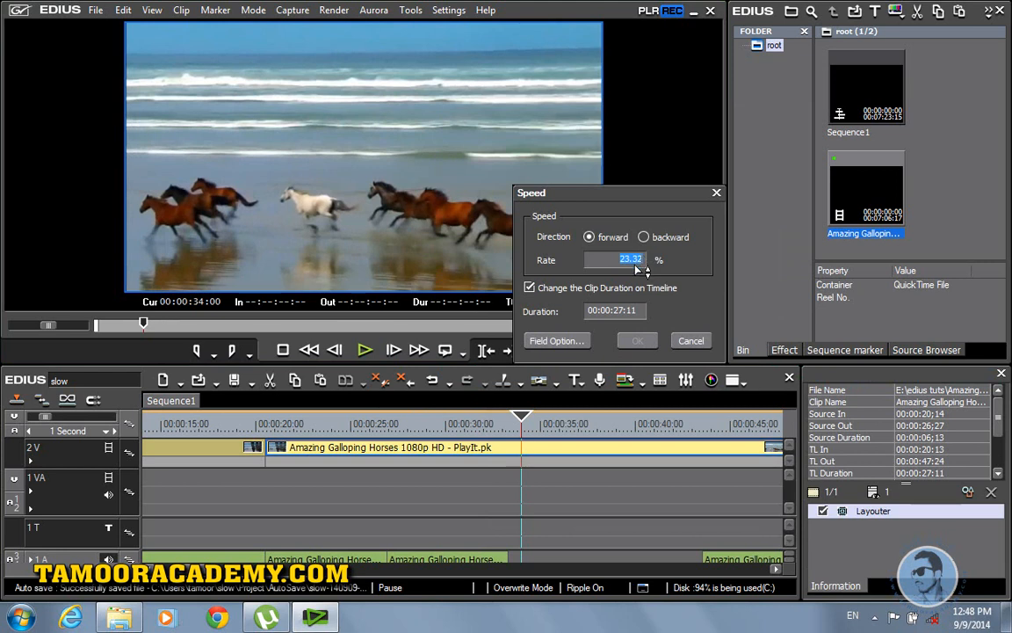
pyautogui.moveTo(634, 255)
pyautogui.mouseDown()
pyautogui.moveTo(646, 230)
pyautogui.moveTo(642, 246)
pyautogui.moveTo(630, 237)
pyautogui.mouseUp()
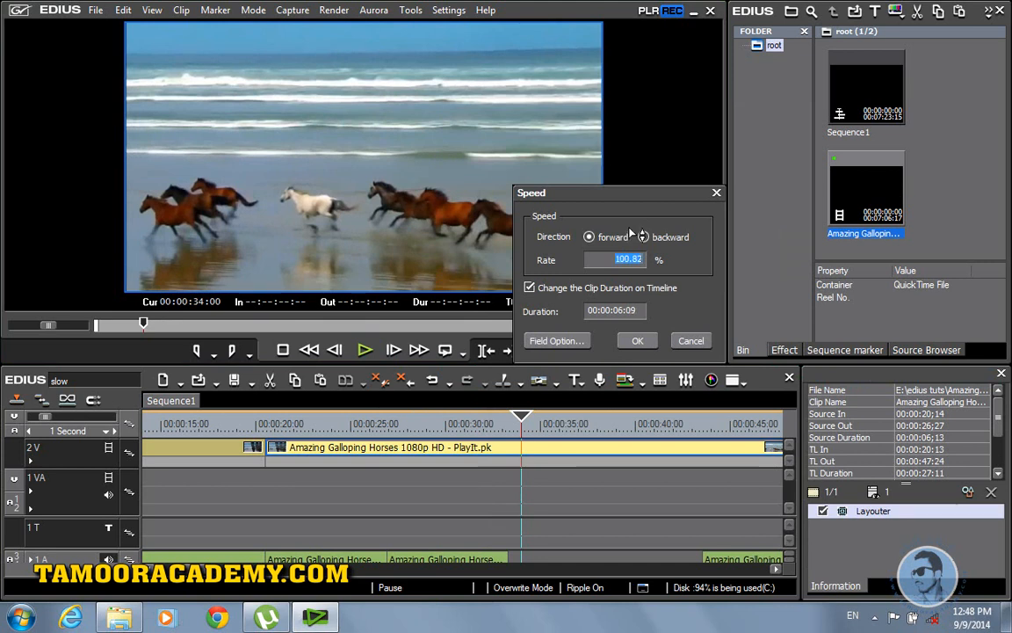
pyautogui.click(639, 341)
# Open Time Remap for the running-horses video clip with the playhead at 00:00:22:05, moving the dialog clear of the clip
pyautogui.click(297, 424)
pyautogui.rightClick(308, 450)
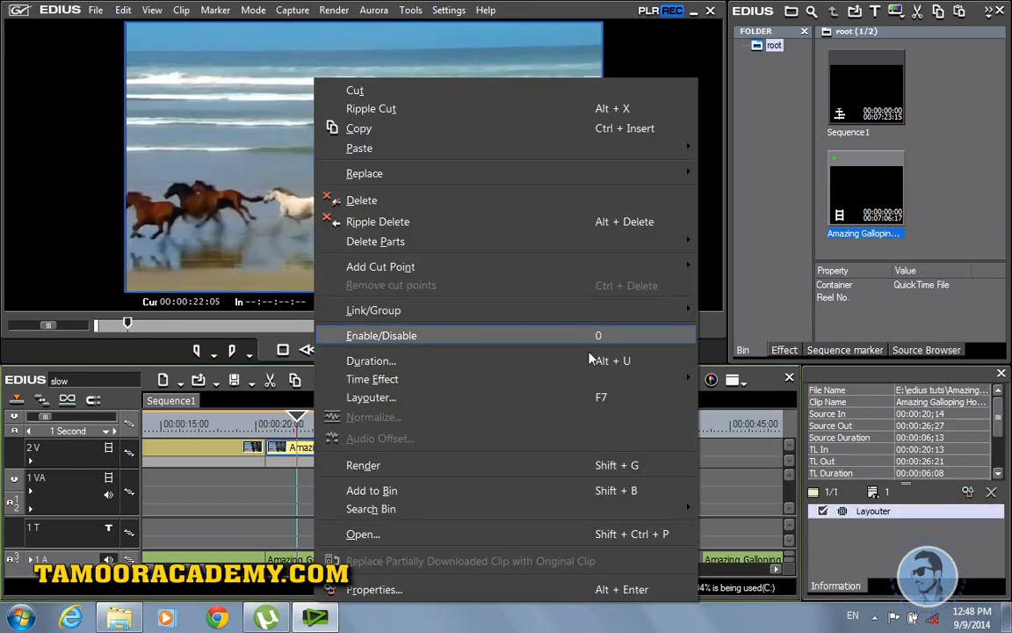
pyautogui.moveTo(567, 379)
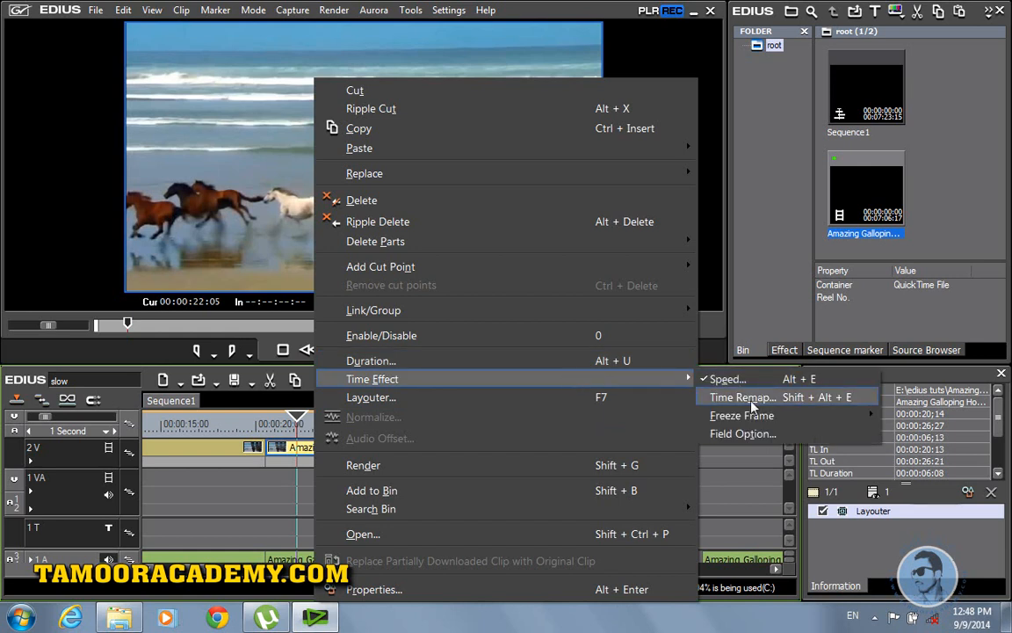
pyautogui.click(749, 399)
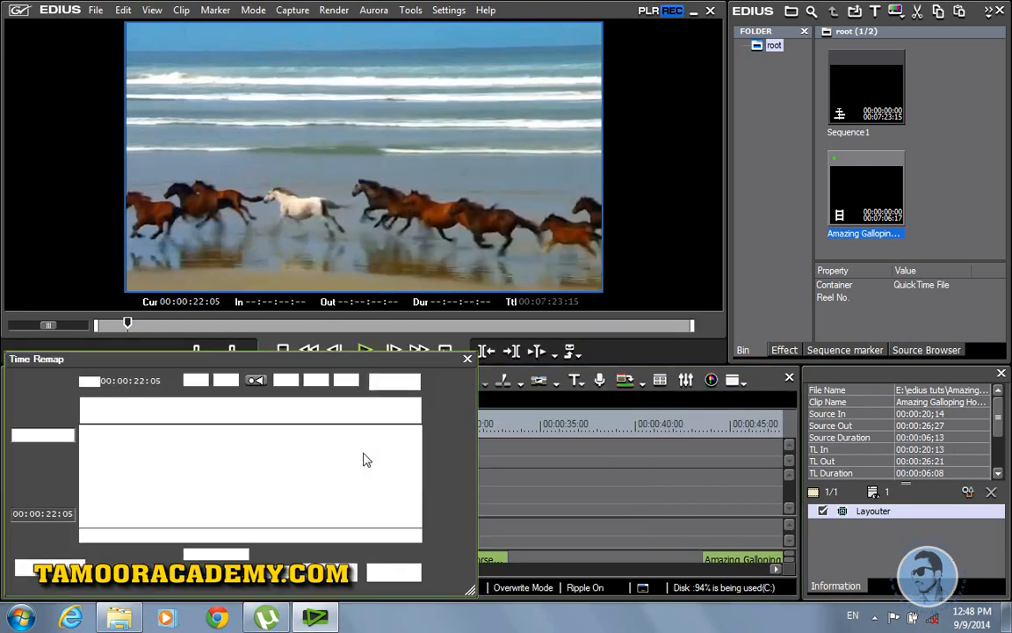
pyautogui.moveTo(274, 365); pyautogui.dragTo(583, 196)
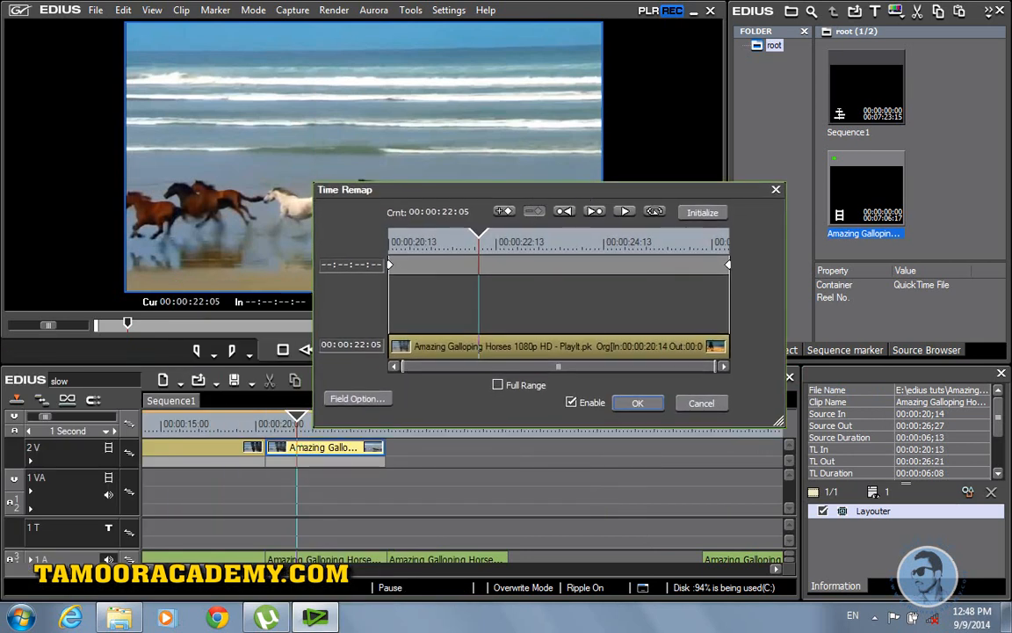
# Switch to Windows Explorer and play Cool Indian Fight Scene - PlayIt.pk.mp4 in a maximized MPC-HC window with the volume at 13 %
pyautogui.click(117, 615)
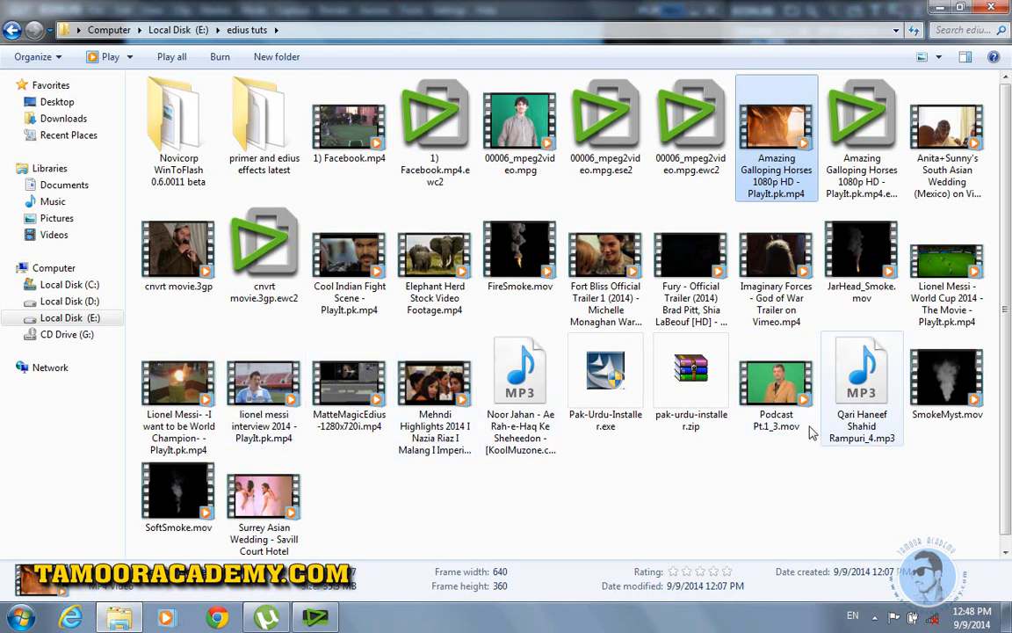
pyautogui.rightClick(363, 247)
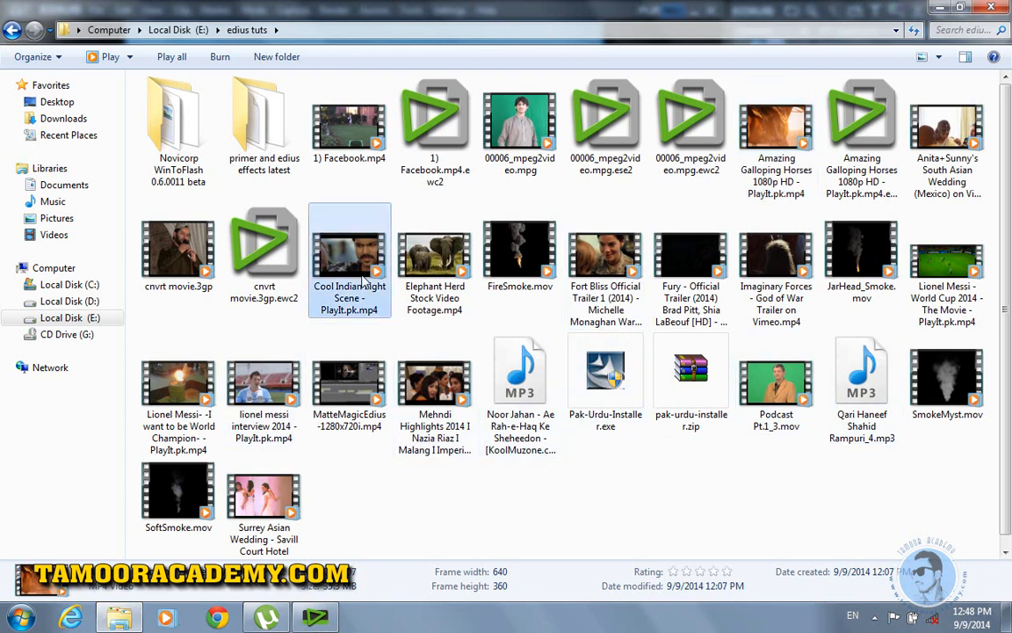
pyautogui.moveTo(630, 341)
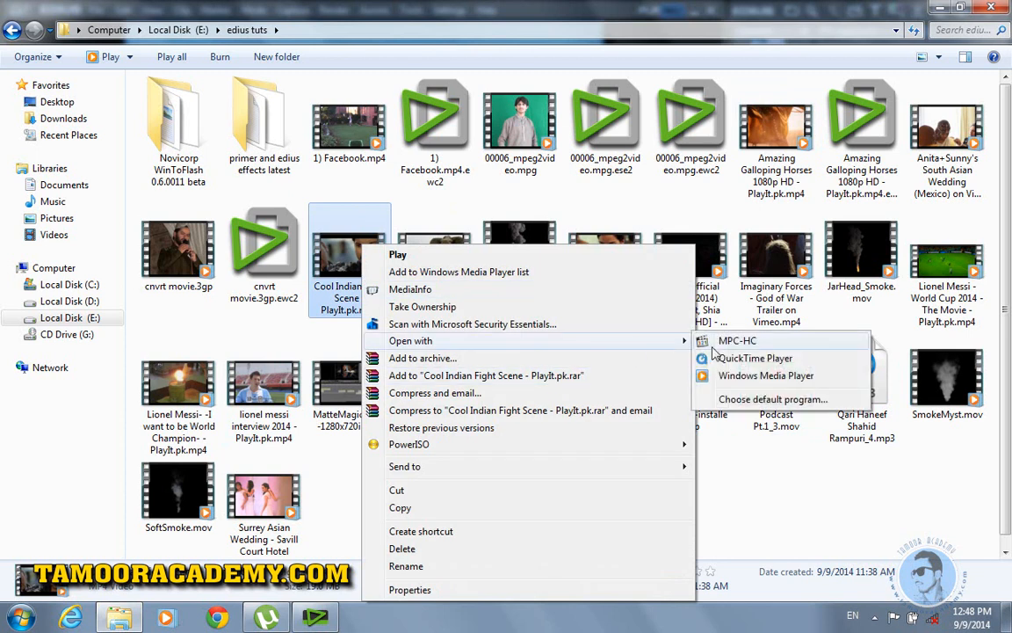
pyautogui.click(668, 319)
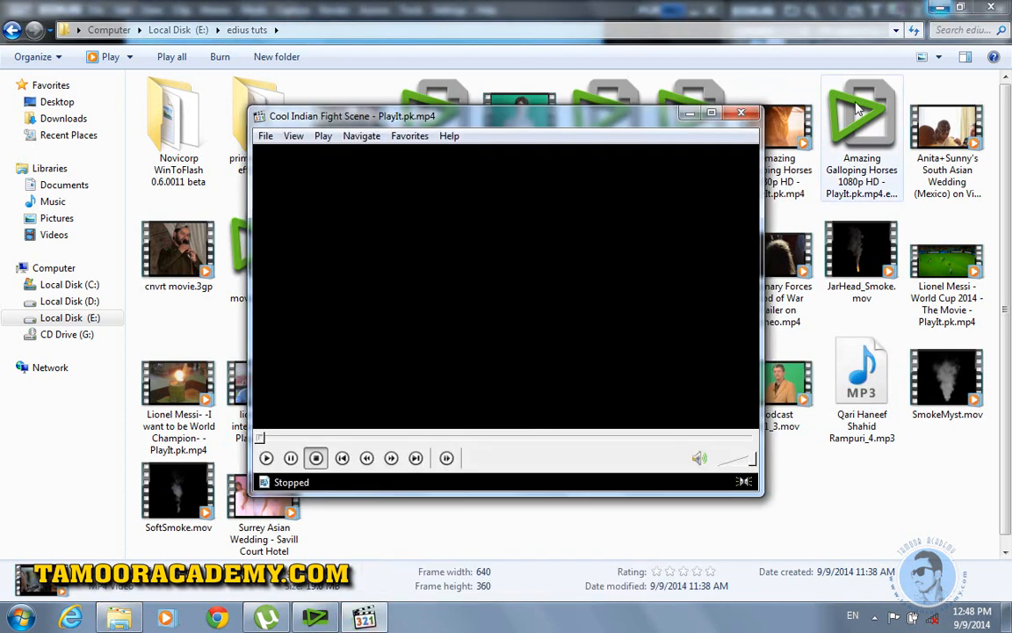
pyautogui.click(315, 438)
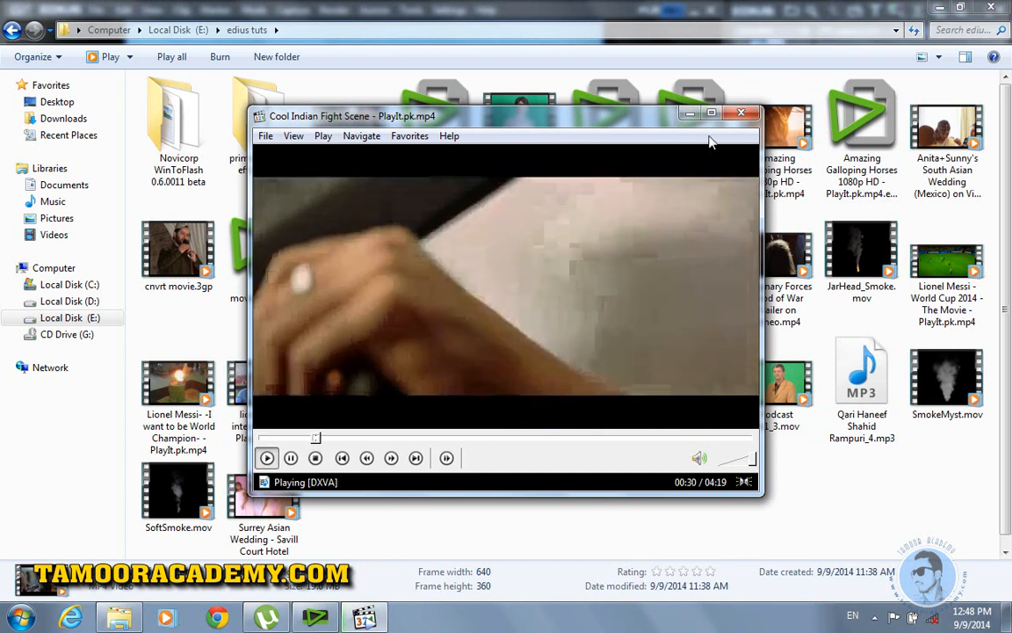
pyautogui.moveTo(740, 468); pyautogui.dragTo(728, 470)
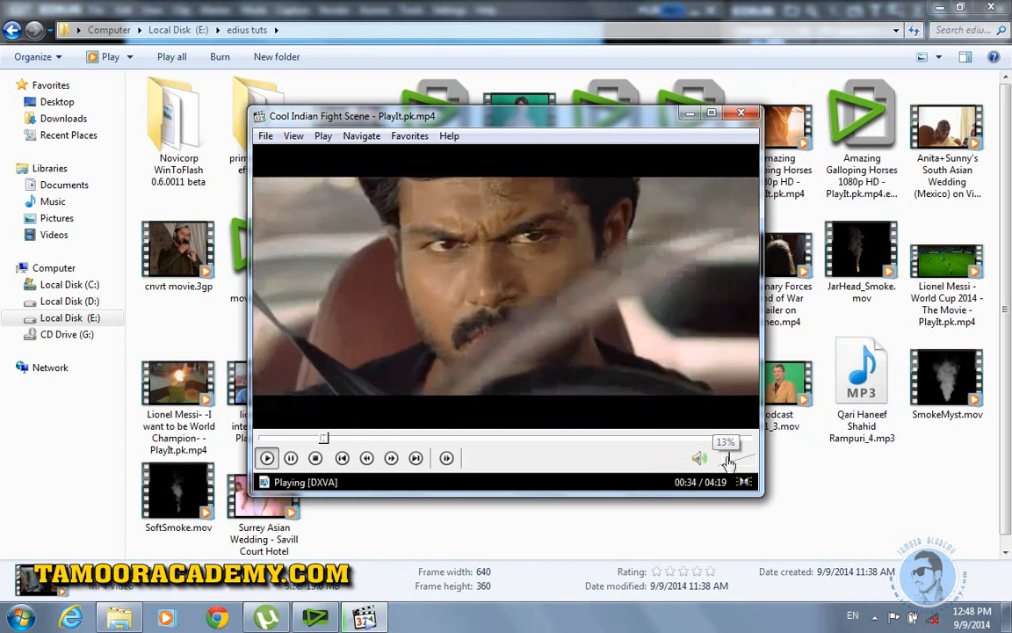
pyautogui.click(712, 114)
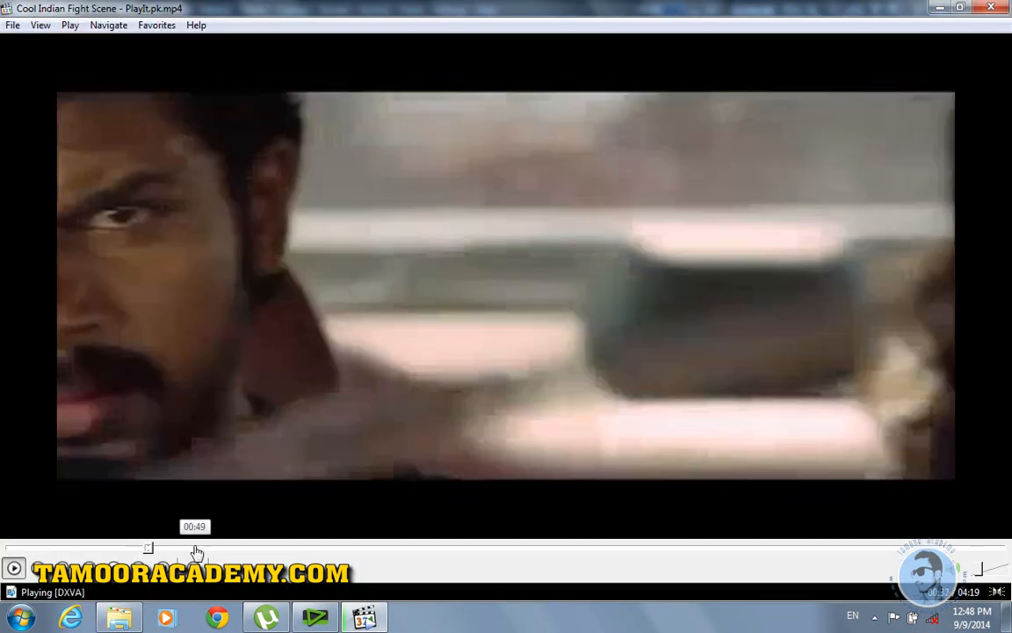
# Examine the changes between slow and fast motion across several parts of the fight scene, then close the player
pyautogui.click(204, 549)
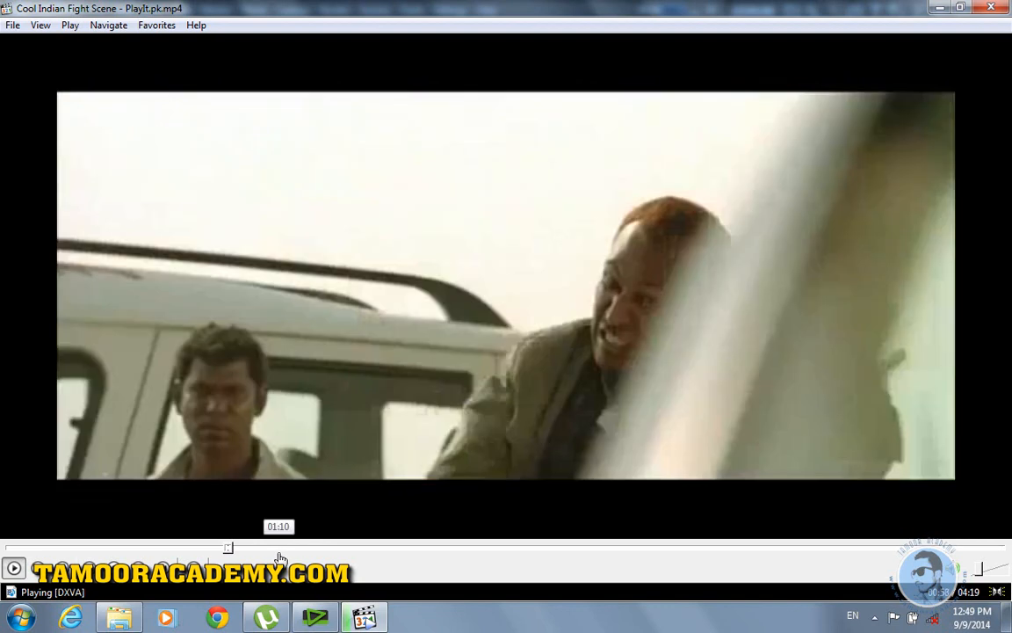
pyautogui.click(277, 554)
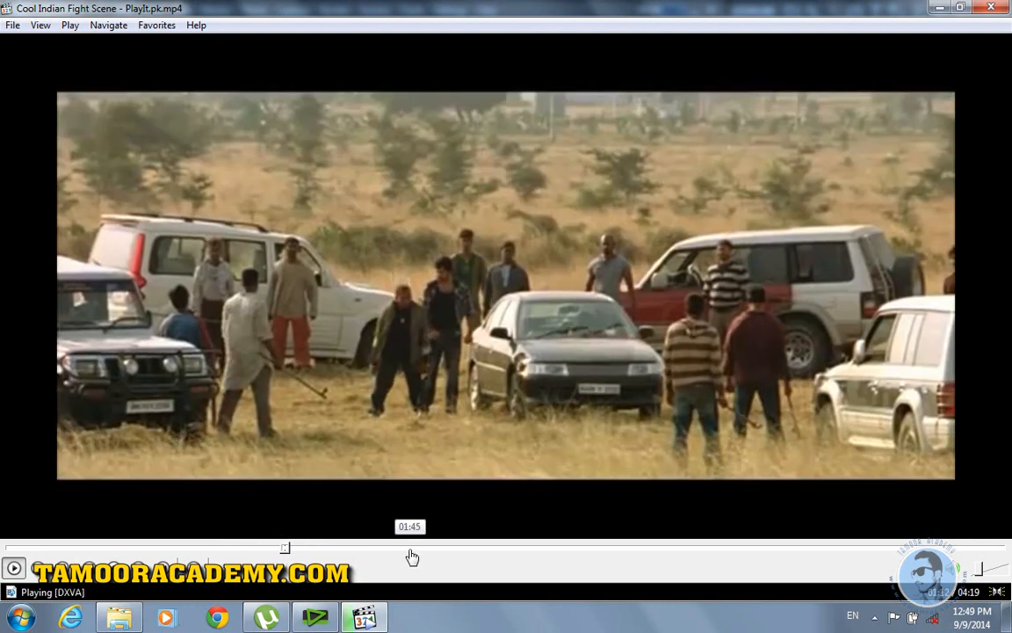
pyautogui.press('Left')
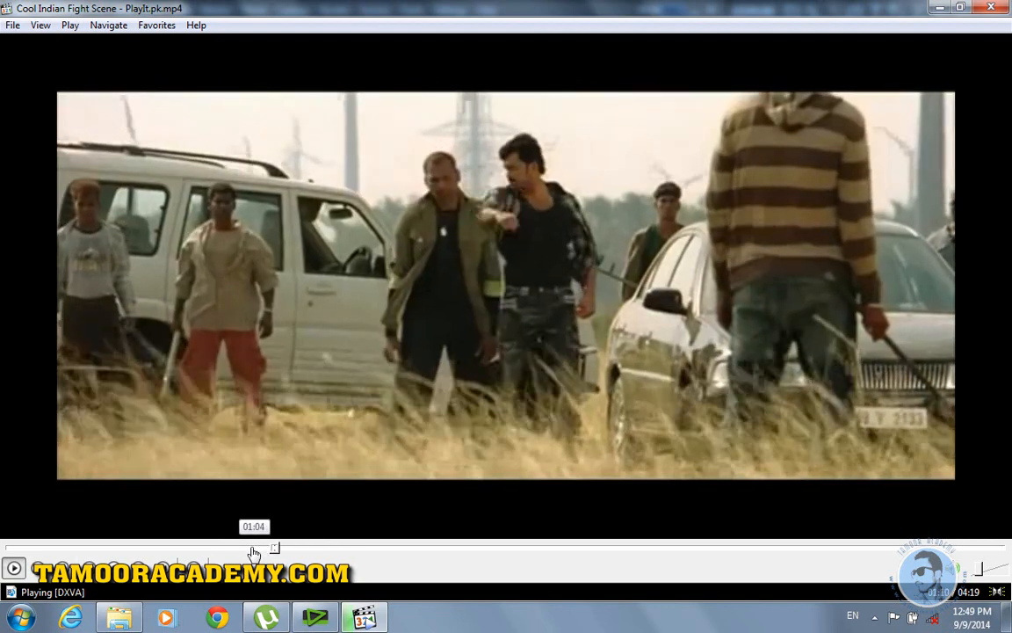
pyautogui.click(251, 553)
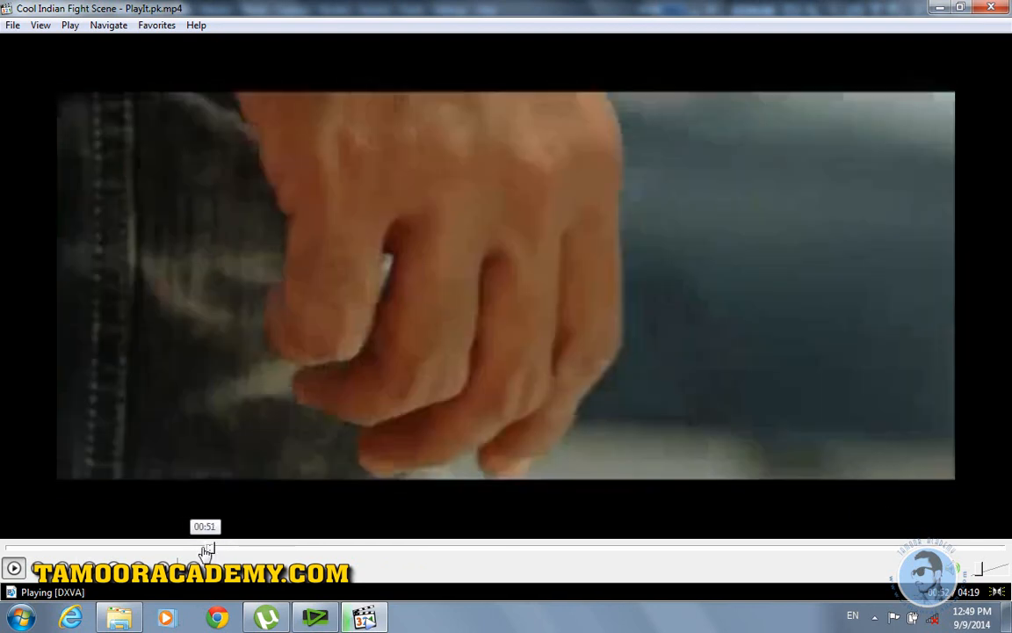
pyautogui.click(189, 550)
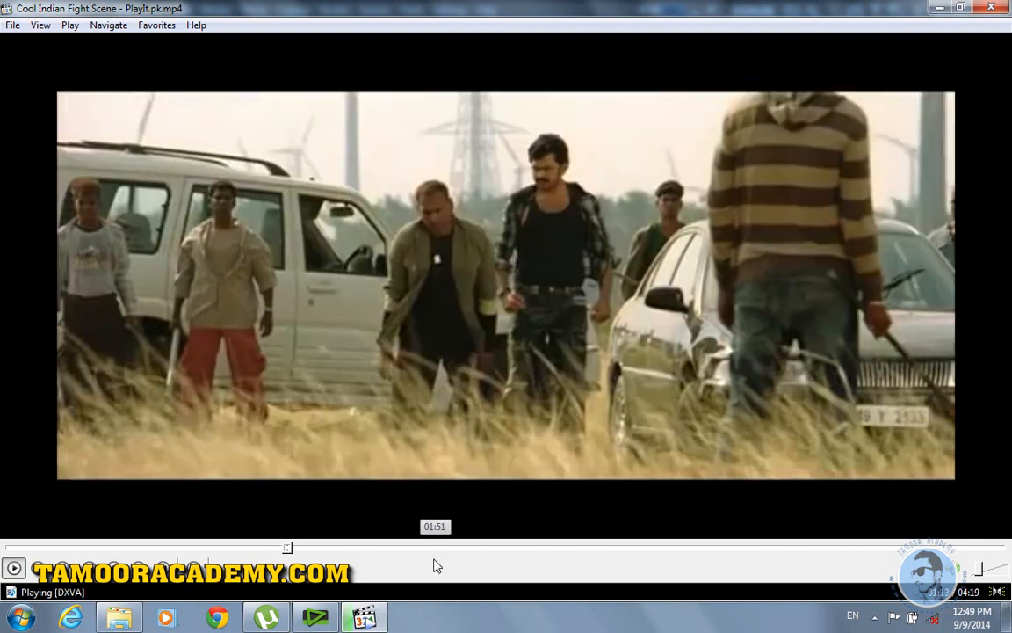
pyautogui.click(444, 554)
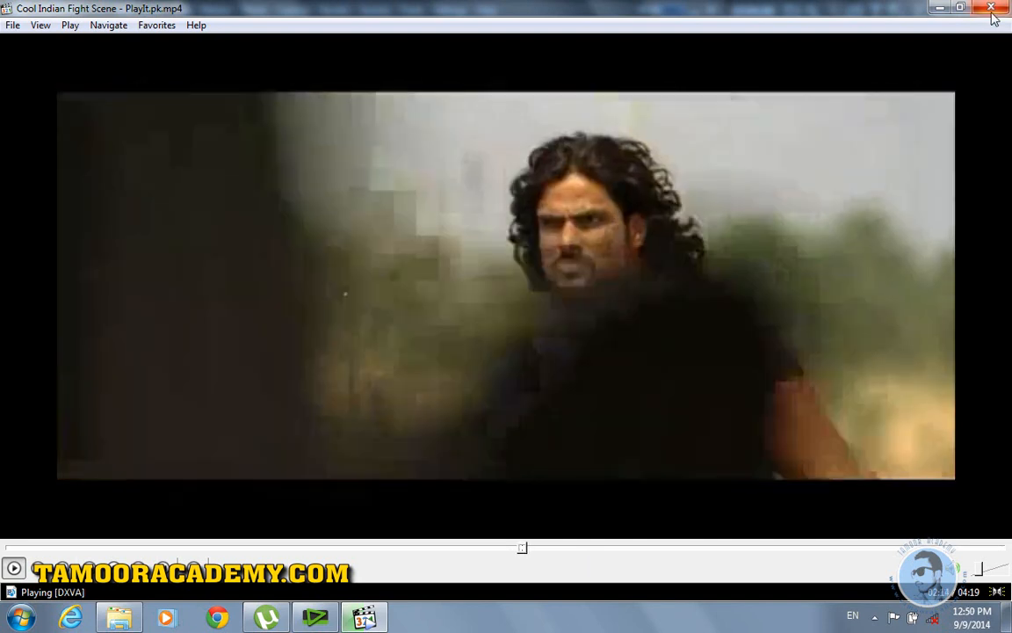
pyautogui.click(992, 7)
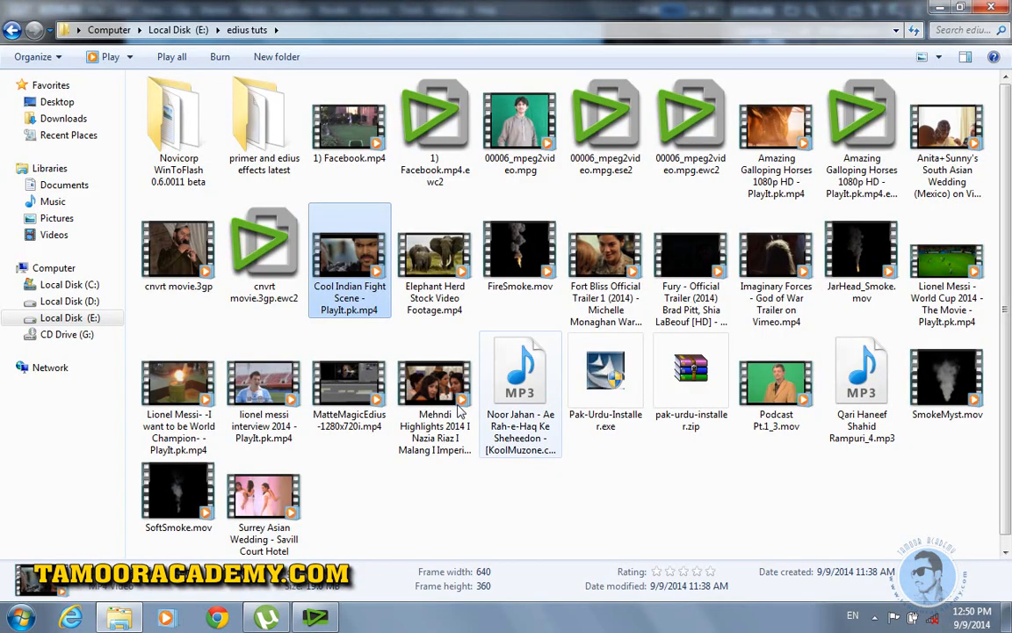
# Return to EDIUS and add five Time Remap keyframes along the running-horses clip, including ones at 00:00:20:19, 00:00:24:10 and 00:00:25:24
pyautogui.click(315, 618)
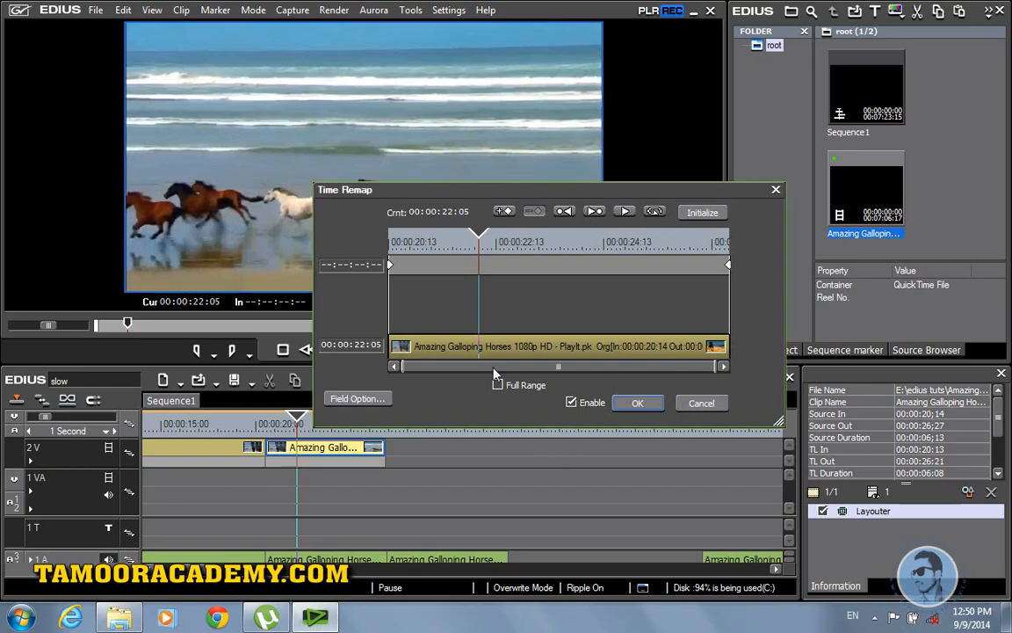
pyautogui.moveTo(477, 244); pyautogui.dragTo(405, 237)
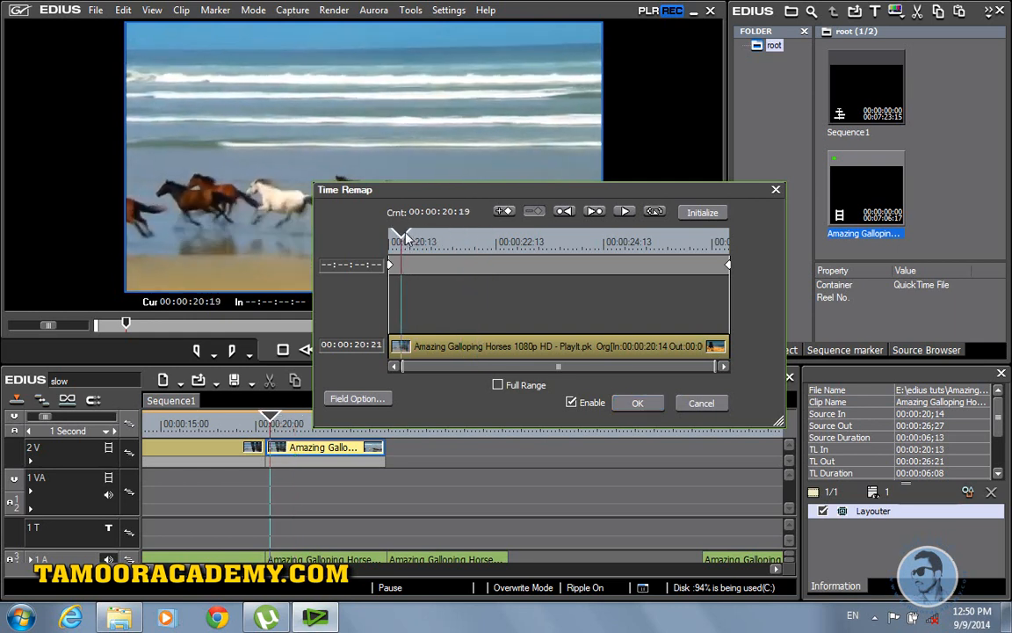
pyautogui.click(504, 211)
pyautogui.moveTo(404, 240); pyautogui.dragTo(597, 236)
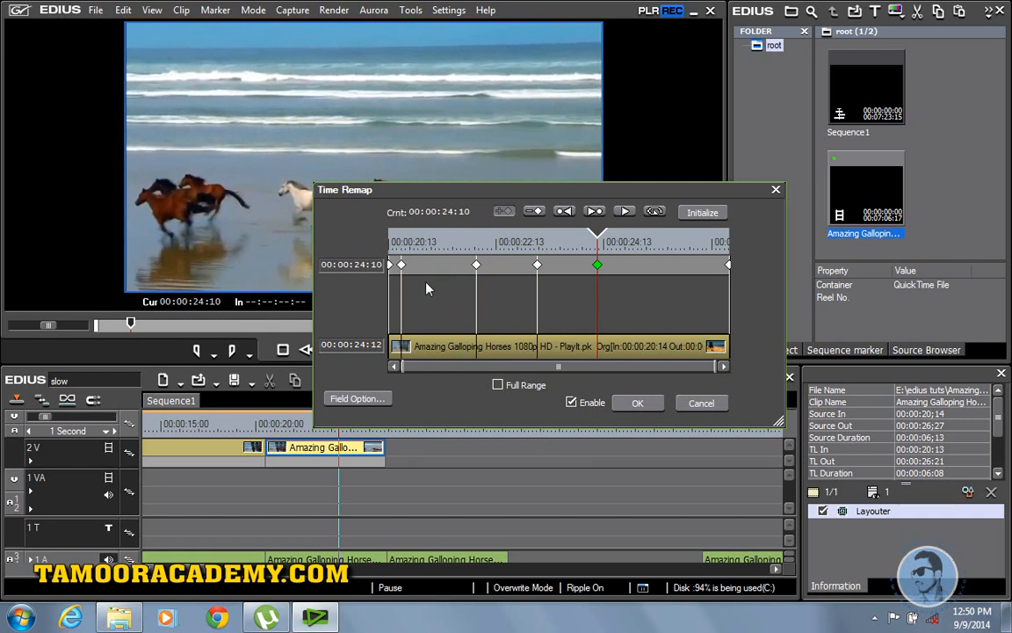
pyautogui.click(682, 238)
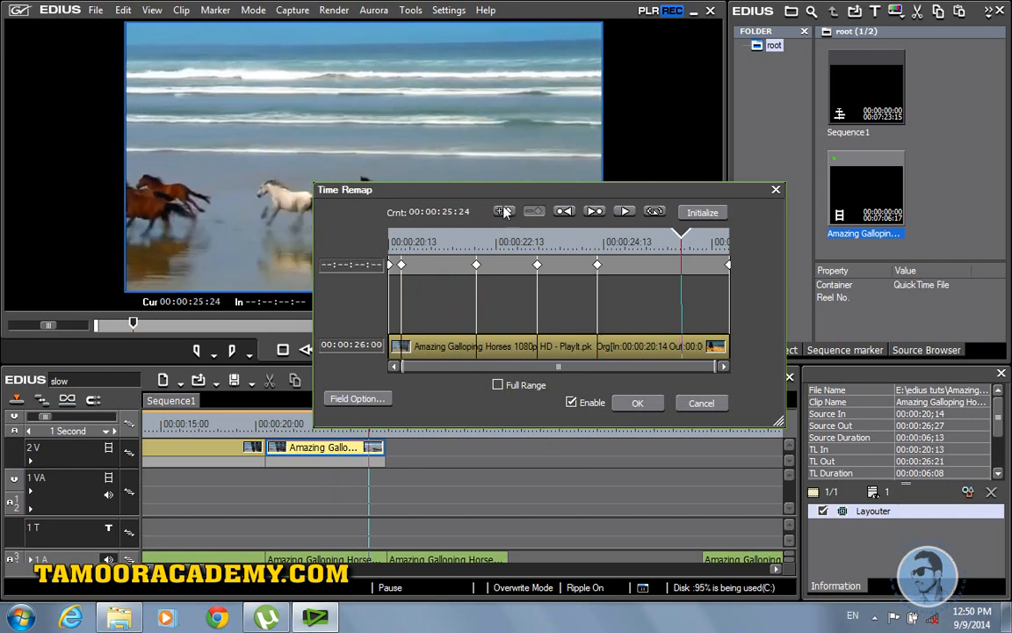
# Move the 00:00:20:19 keyframe to about 00:00:20:24 and loop-play the remapped clip to check the speed change
pyautogui.moveTo(398, 263); pyautogui.dragTo(413, 263)
pyautogui.click(392, 265)
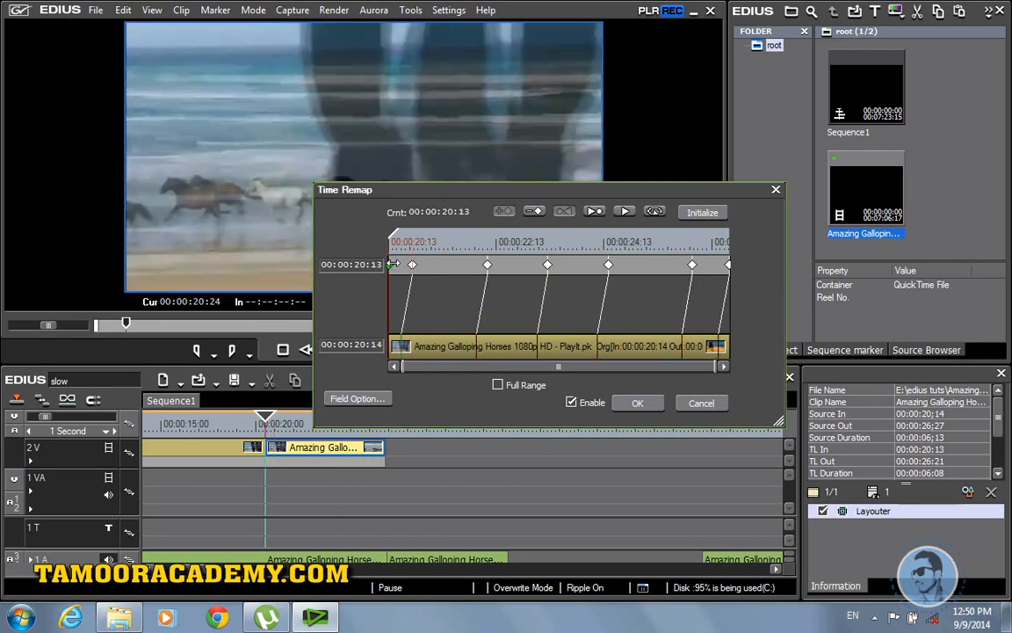
pyautogui.click(523, 245)
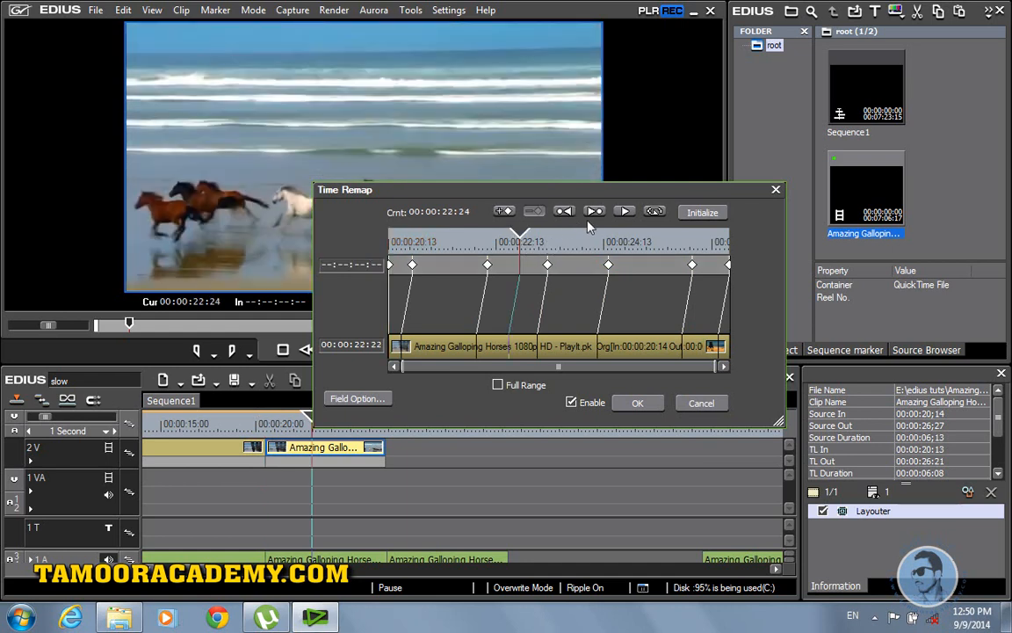
pyautogui.click(655, 213)
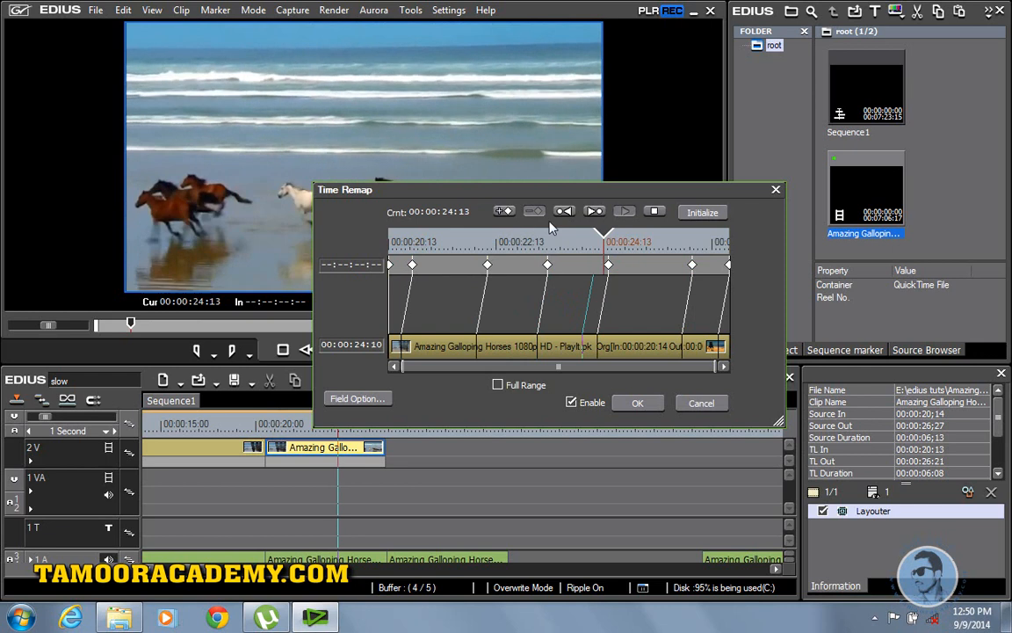
pyautogui.click(655, 211)
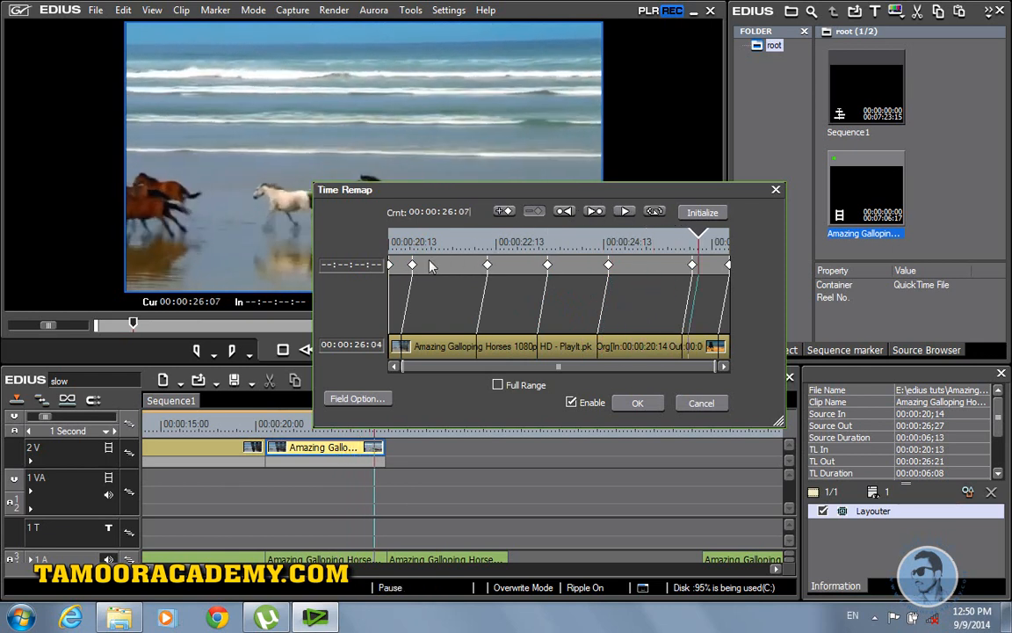
# Stagger the inner Time Remap keyframes for variable speed, placing the third at 00:00:23:21 and the last two near 00:00:24:09, and apply the remap
pyautogui.moveTo(414, 264); pyautogui.dragTo(452, 266)
pyautogui.moveTo(730, 263); pyautogui.dragTo(651, 264)
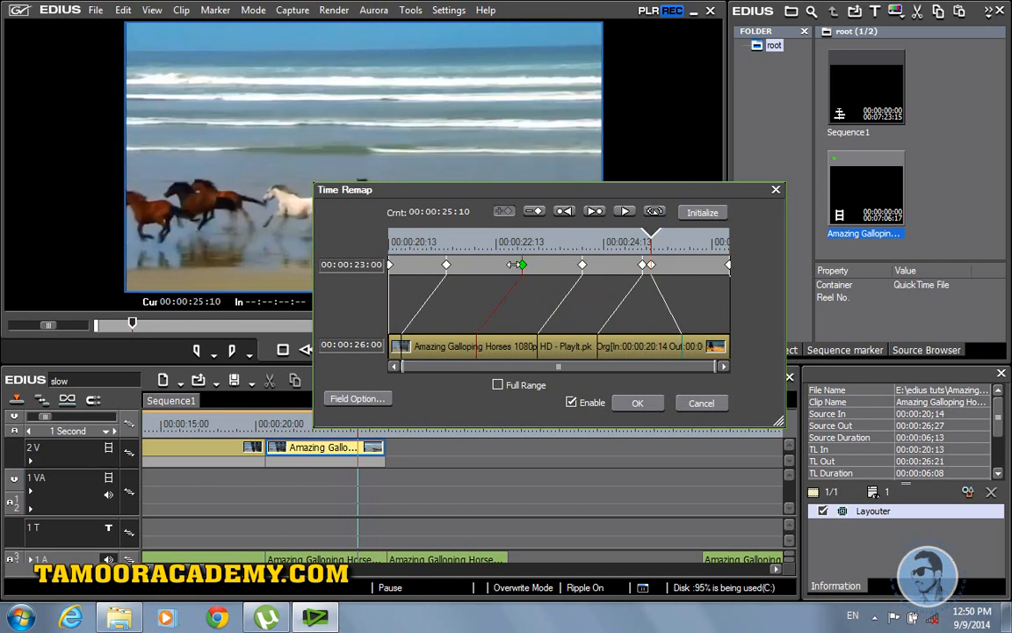
pyautogui.moveTo(522, 265); pyautogui.dragTo(567, 264)
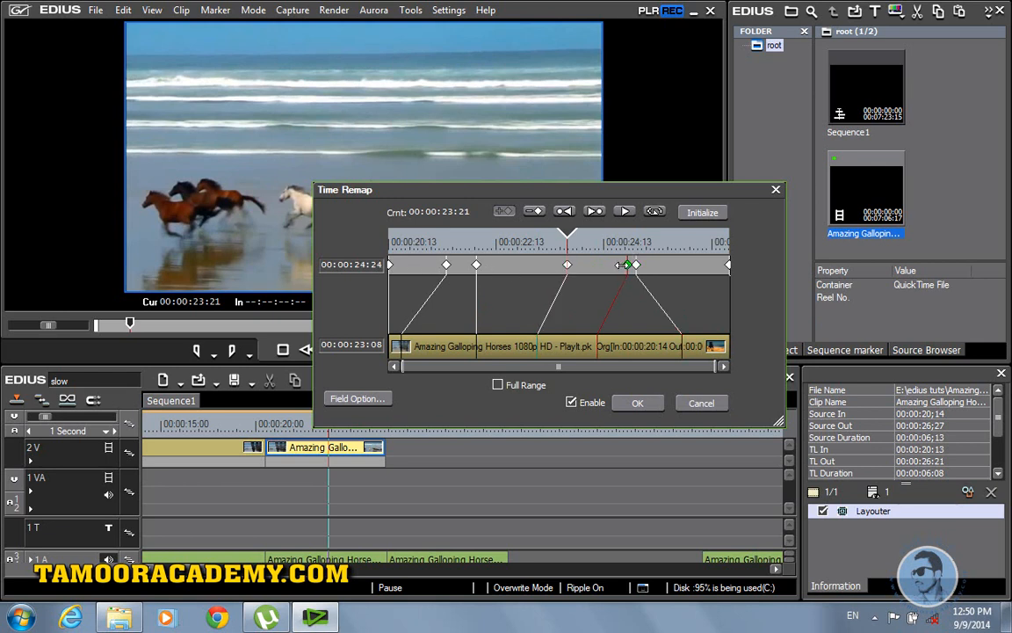
pyautogui.moveTo(623, 265); pyautogui.dragTo(601, 264)
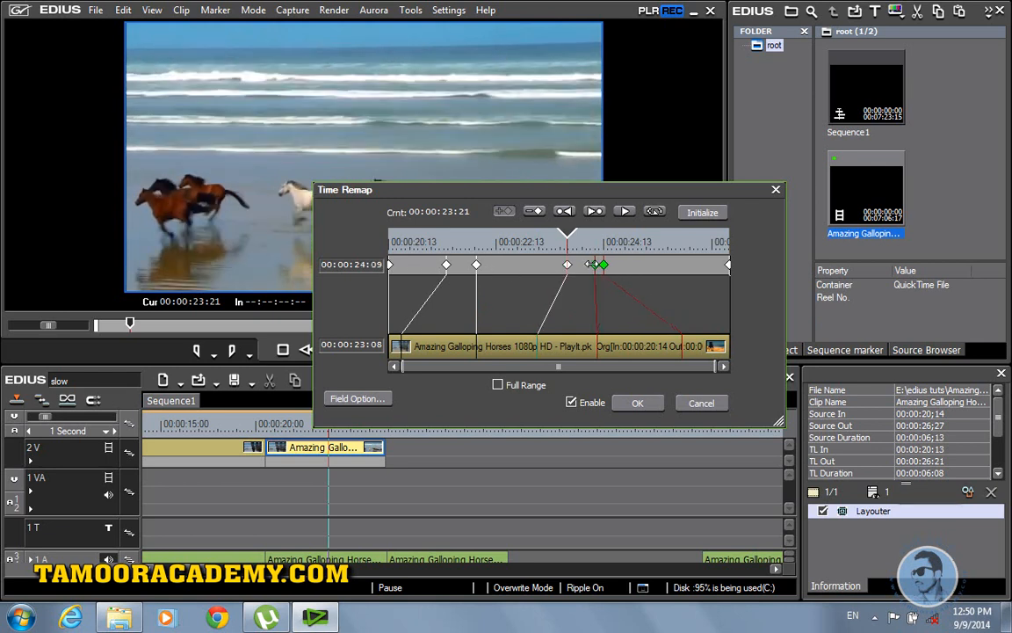
pyautogui.click(639, 404)
# Play back the remapped horses clip from its start at 00:00:20:13 in an enlarged preview to check the variable speed
pyautogui.moveTo(321, 426); pyautogui.dragTo(267, 425)
pyautogui.click(363, 350)
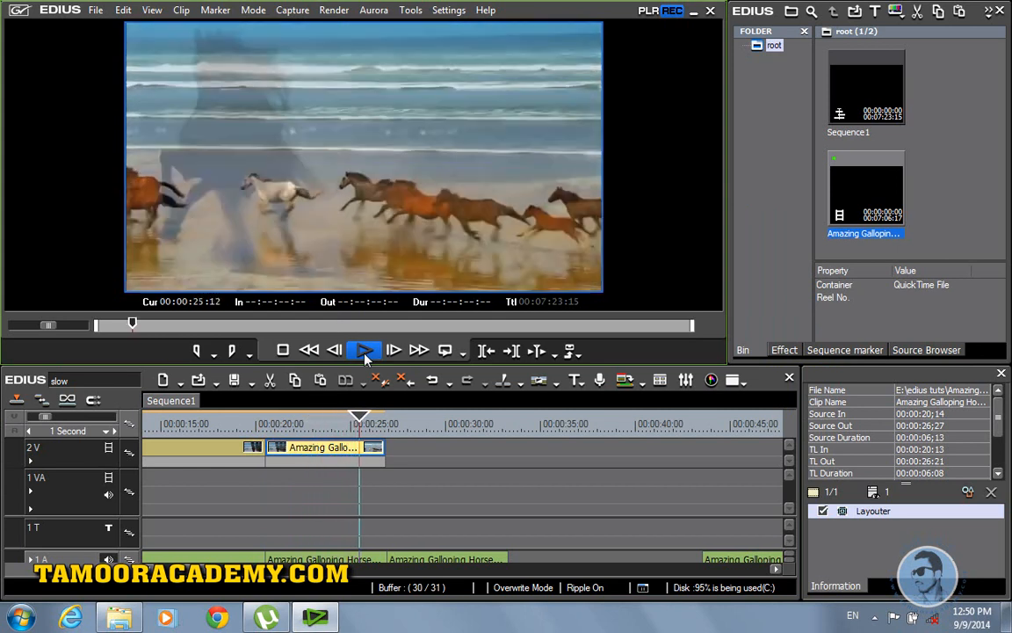
pyautogui.moveTo(373, 422); pyautogui.dragTo(284, 425)
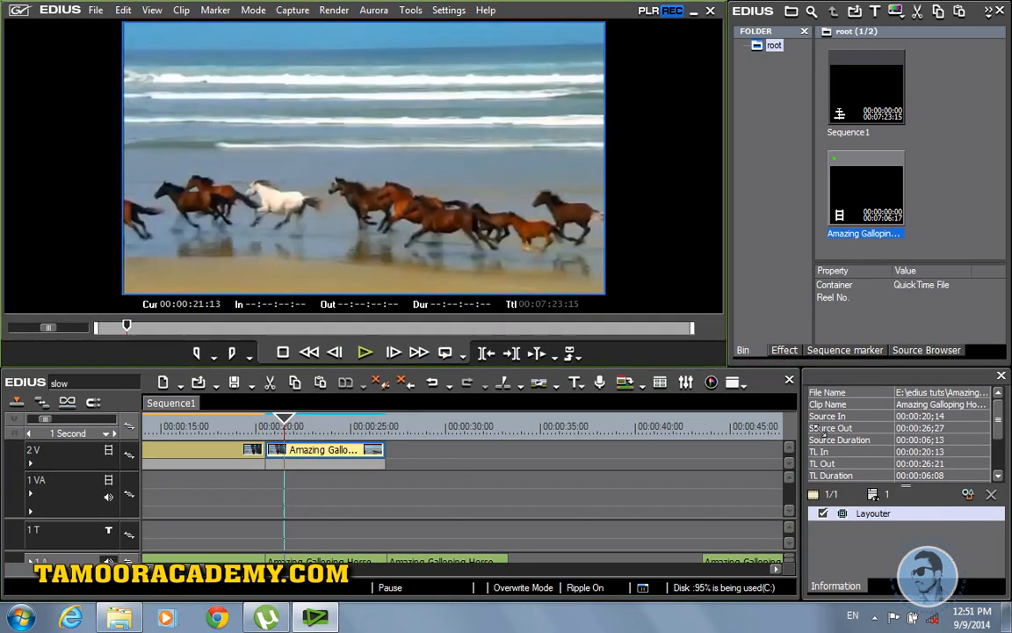
pyautogui.moveTo(734, 367); pyautogui.dragTo(842, 437)
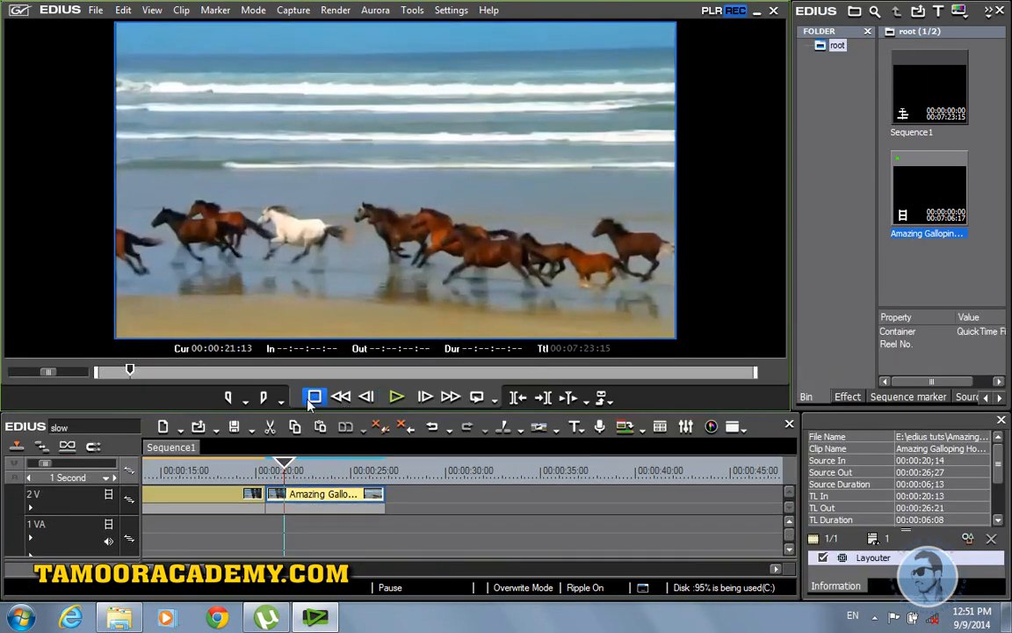
pyautogui.click(265, 470)
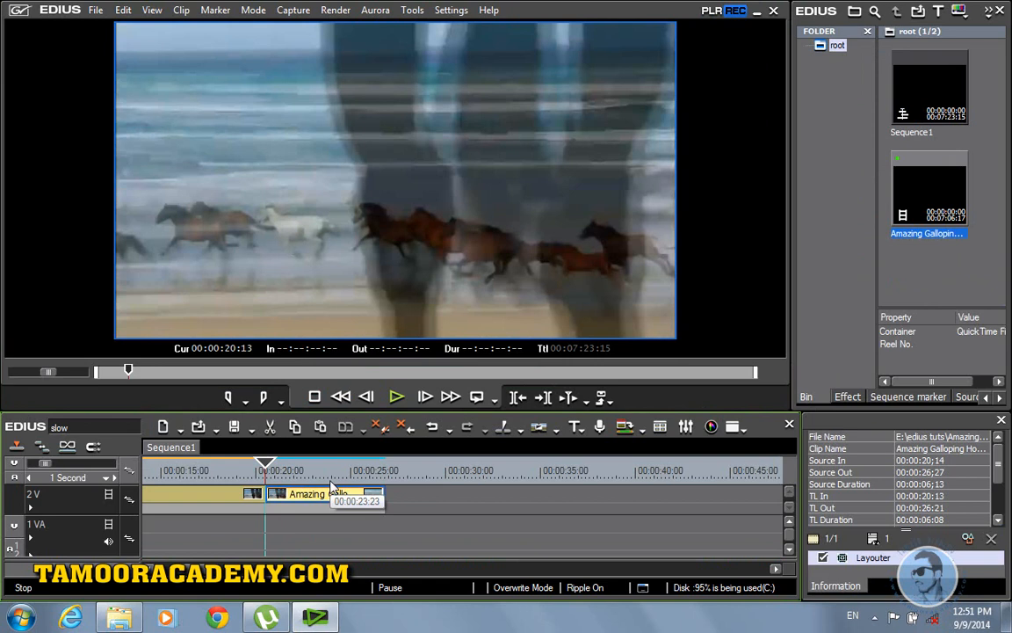
pyautogui.click(391, 399)
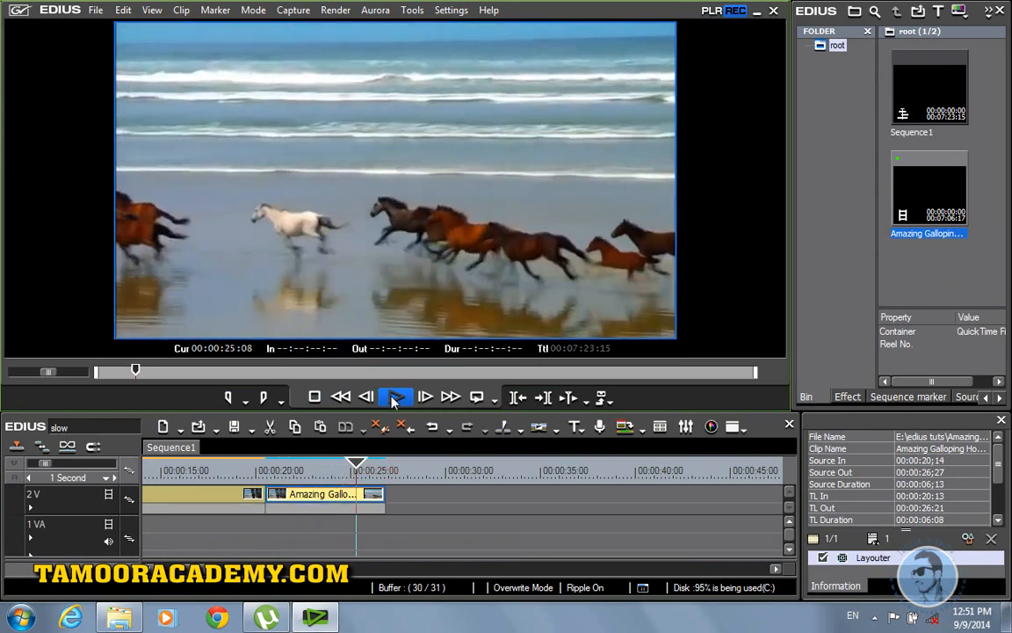
pyautogui.click(362, 468)
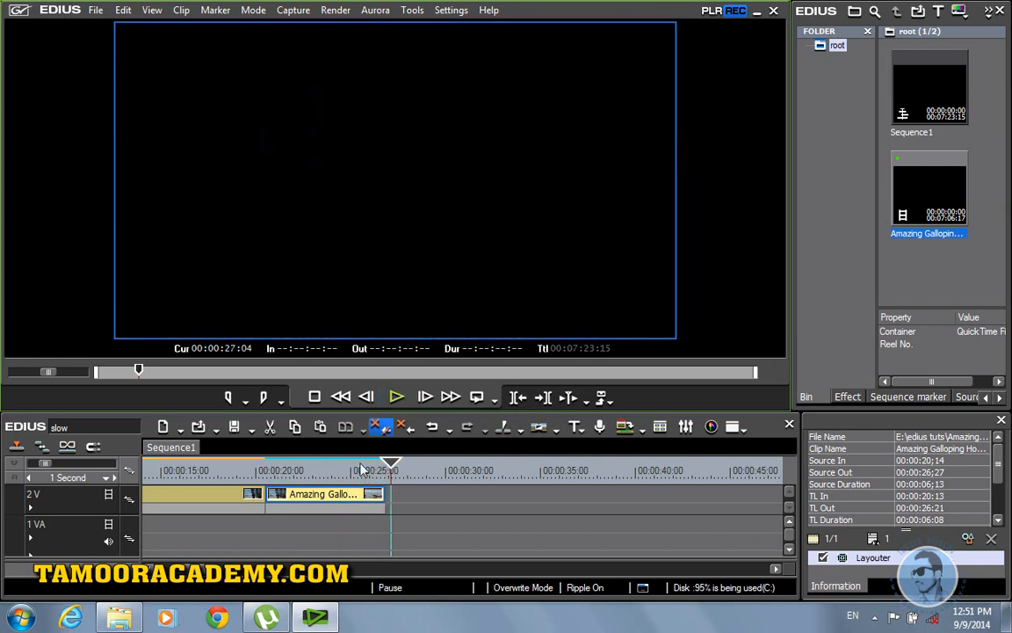
# Freeze the part of the horses clip before the playhead at 00:00:23:16
pyautogui.click(325, 494)
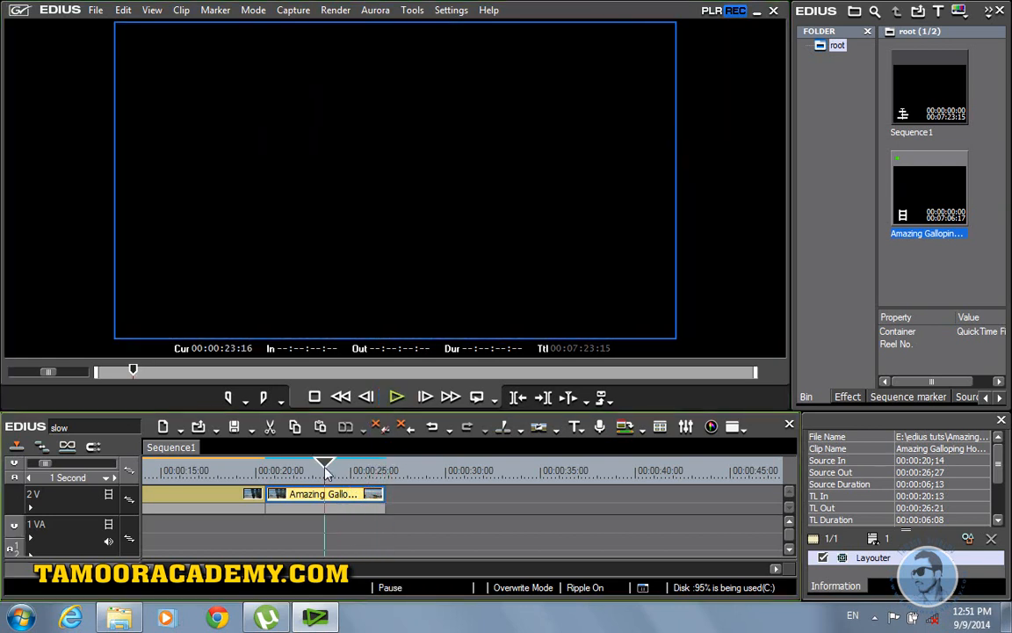
pyautogui.rightClick(325, 495)
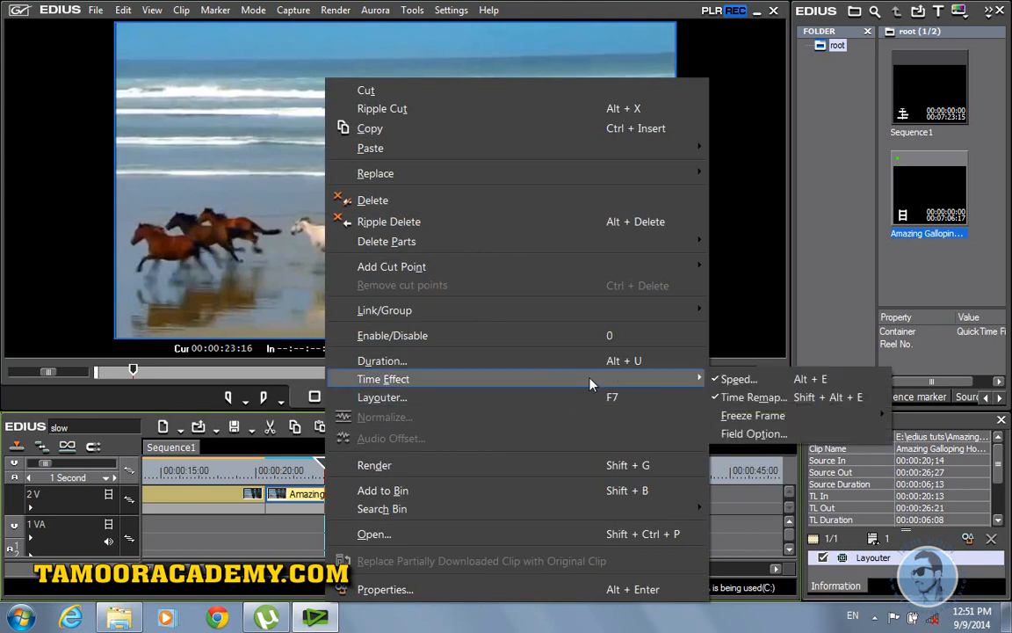
pyautogui.moveTo(740, 420)
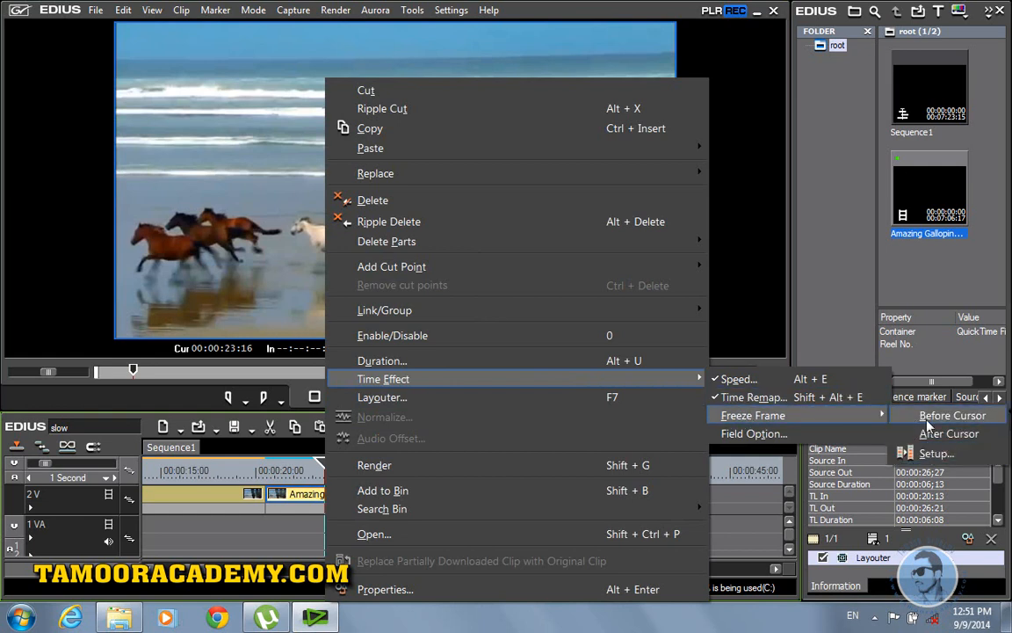
pyautogui.click(928, 423)
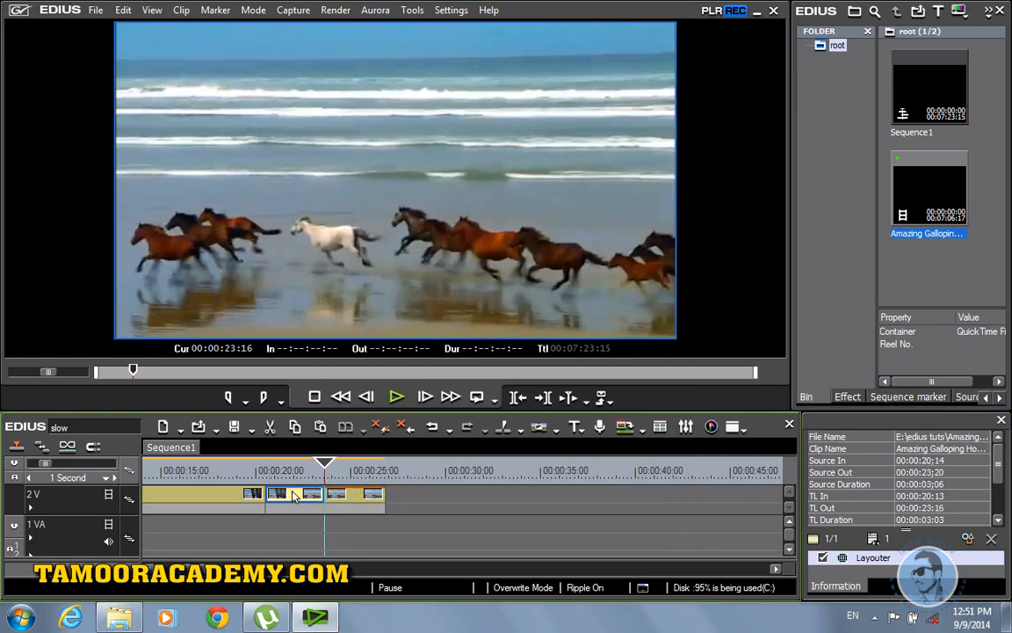
# Scrub and play through the frozen section of the horses clip from its start to check the still image
pyautogui.moveTo(316, 473); pyautogui.dragTo(304, 472)
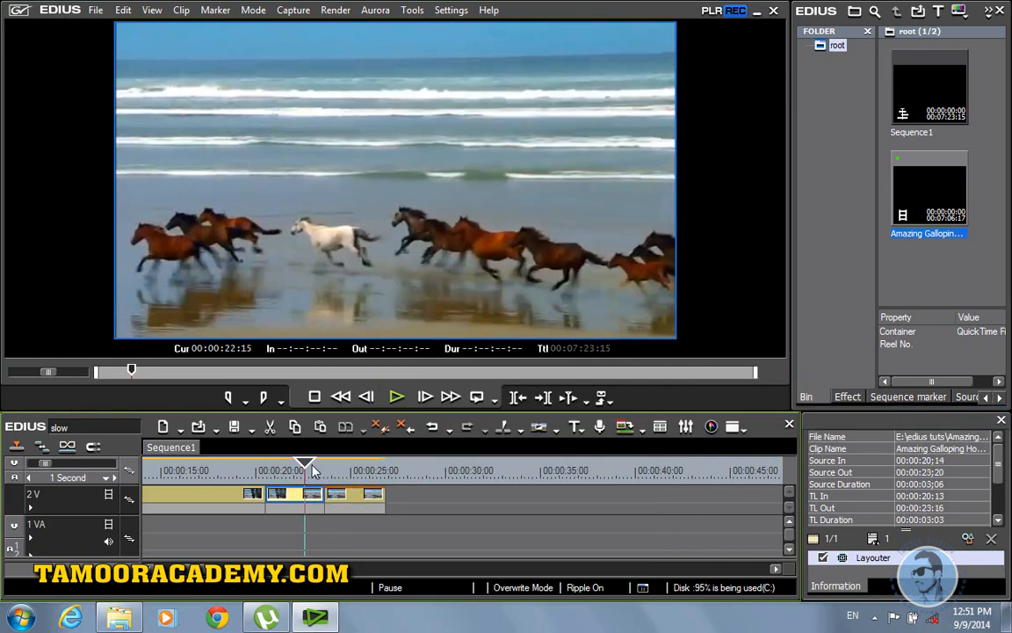
pyautogui.click(326, 471)
pyautogui.click(293, 469)
pyautogui.click(396, 397)
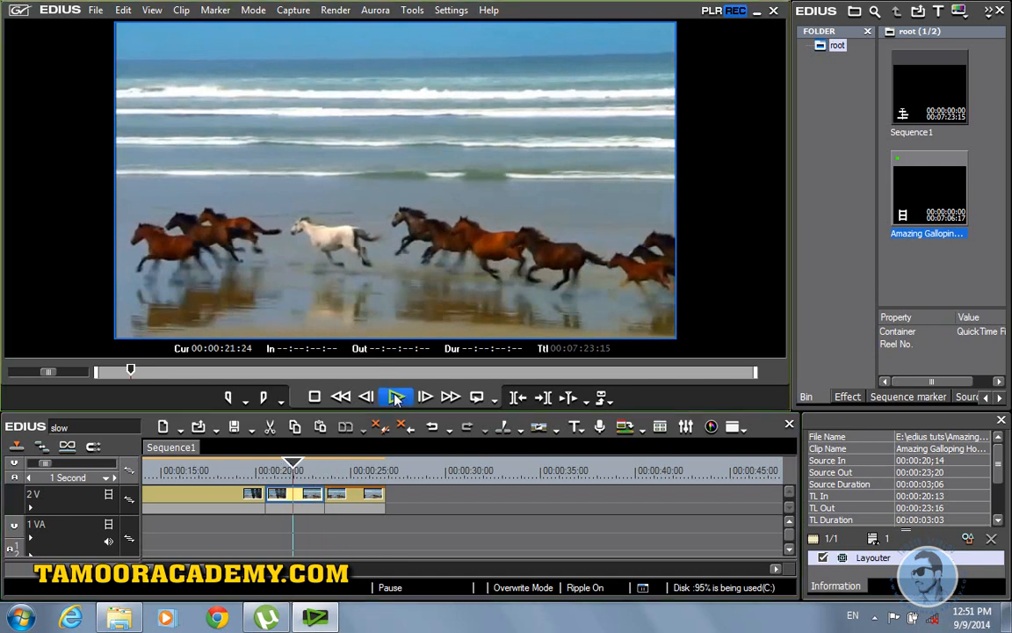
pyautogui.click(314, 466)
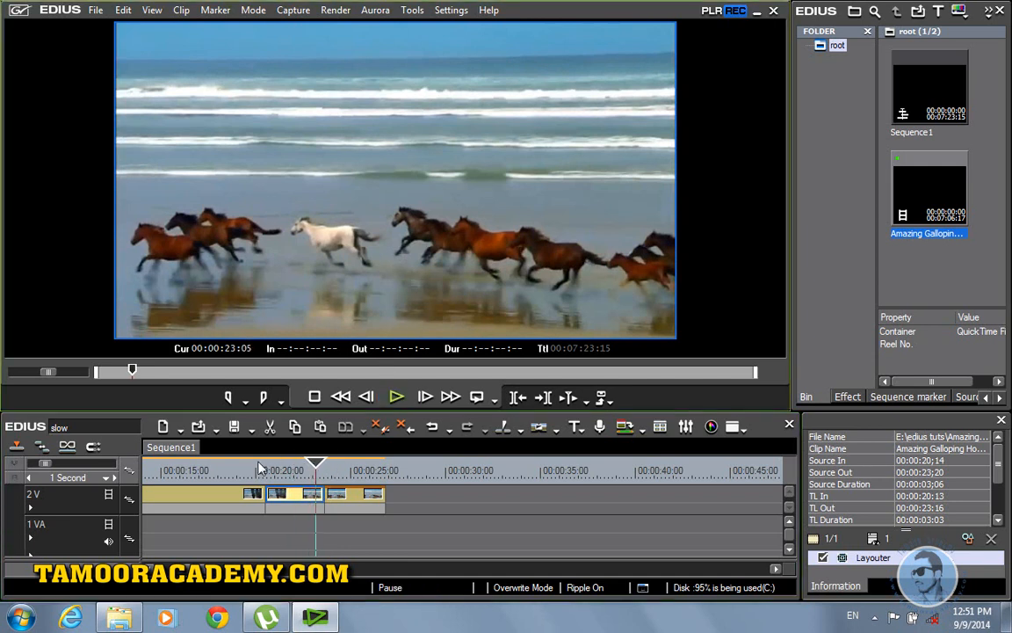
pyautogui.click(263, 466)
pyautogui.click(397, 397)
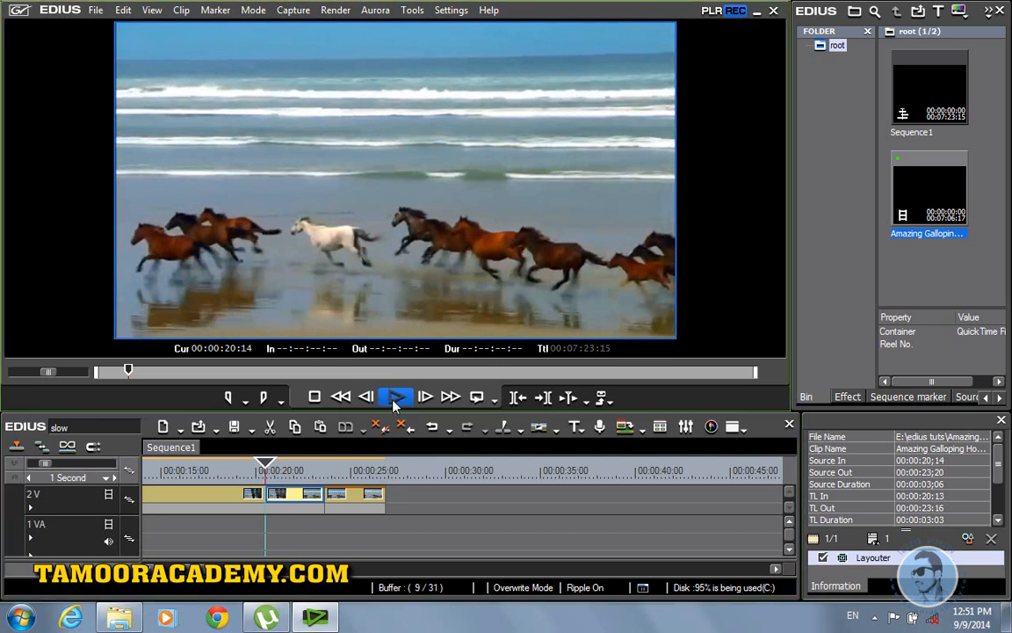
pyautogui.press('space')
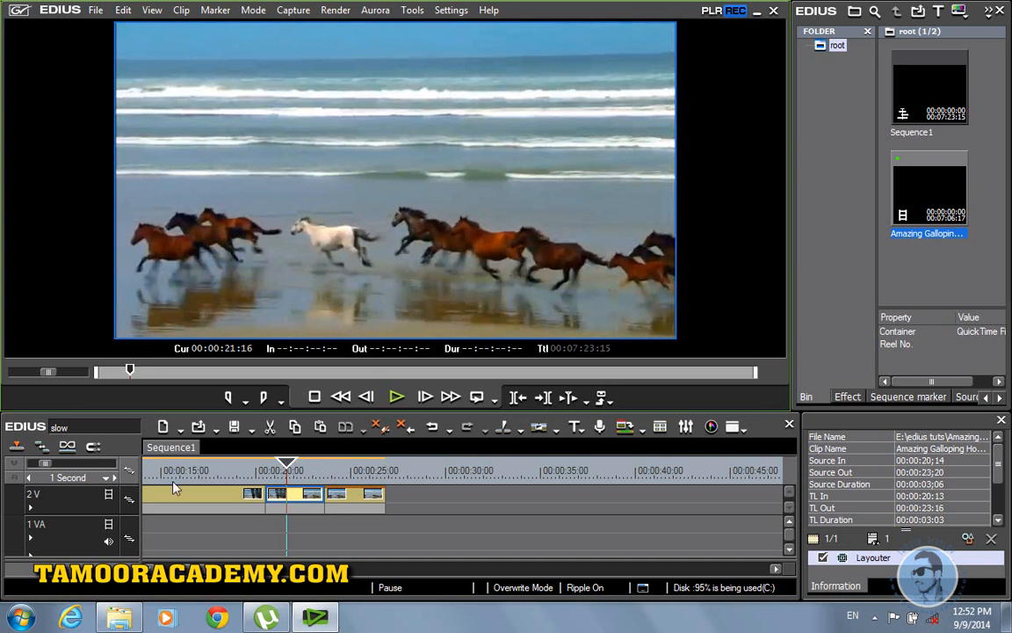
# Add a new video track above 2 V and enlarge the timeline area to show the title and audio tracks
pyautogui.rightClick(78, 501)
pyautogui.moveTo(263, 379)
pyautogui.click(324, 396)
pyautogui.click(400, 475)
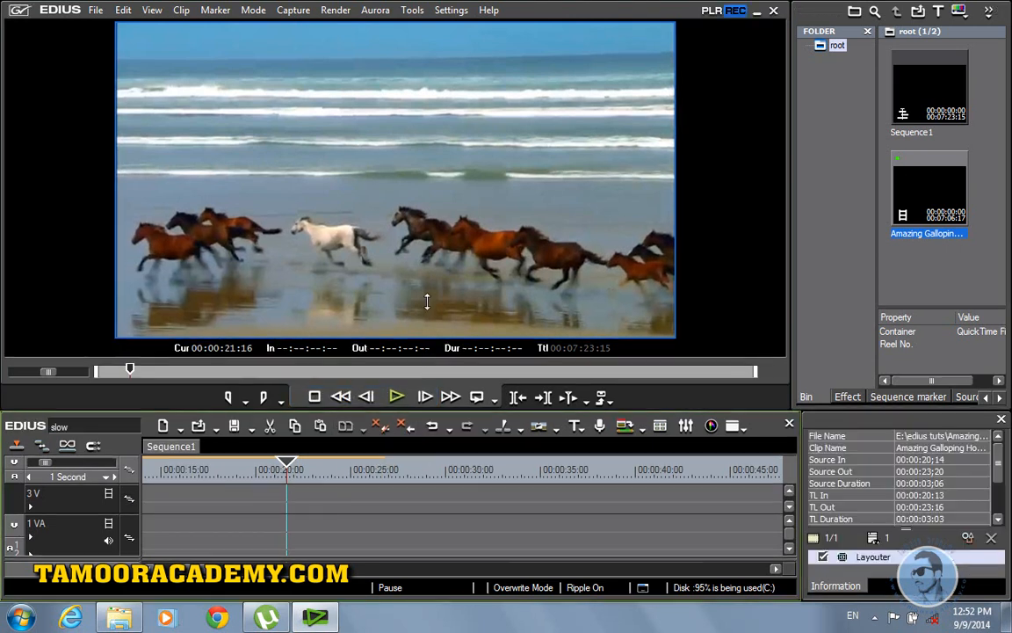
pyautogui.moveTo(427, 301); pyautogui.dragTo(426, 308)
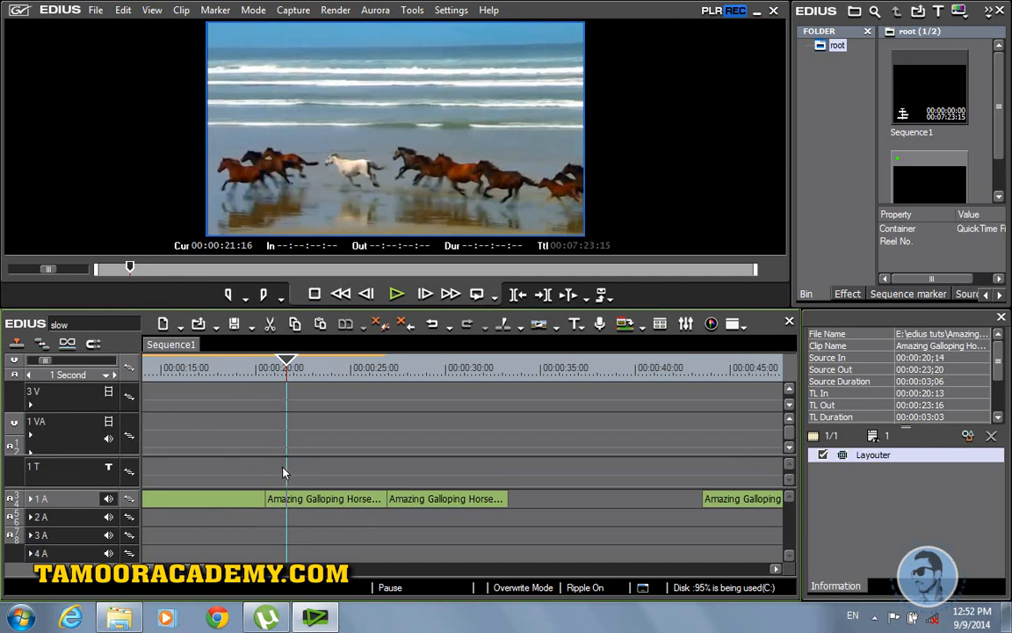
# Create a QuickTitler title reading "sdsdd" in the Text_03 style on the 1 T track at 00:00:21:16, and save it
pyautogui.rightClick(283, 473)
pyautogui.moveTo(509, 272)
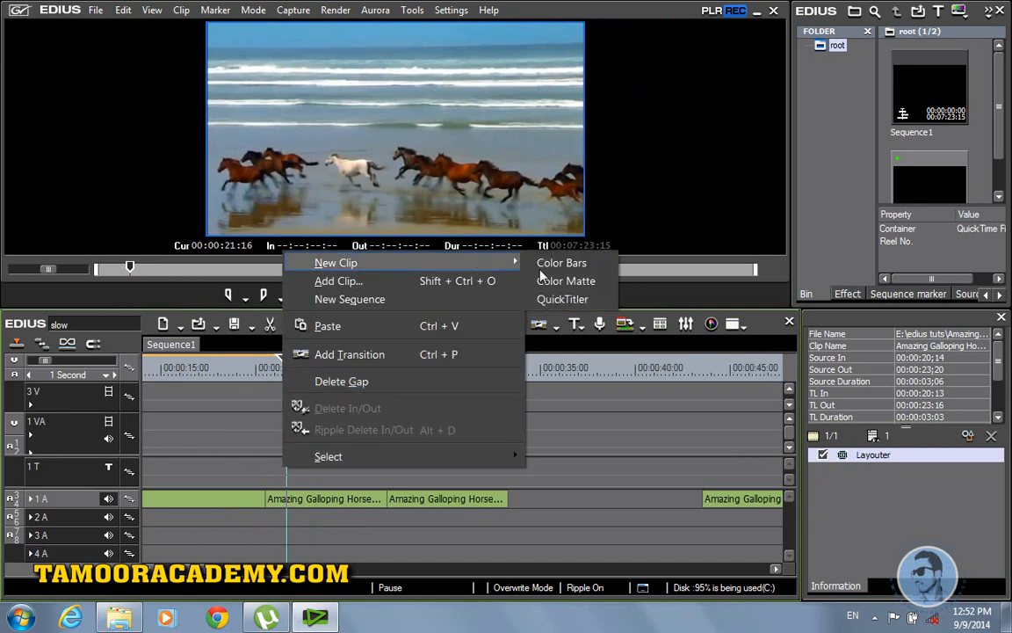
pyautogui.click(543, 300)
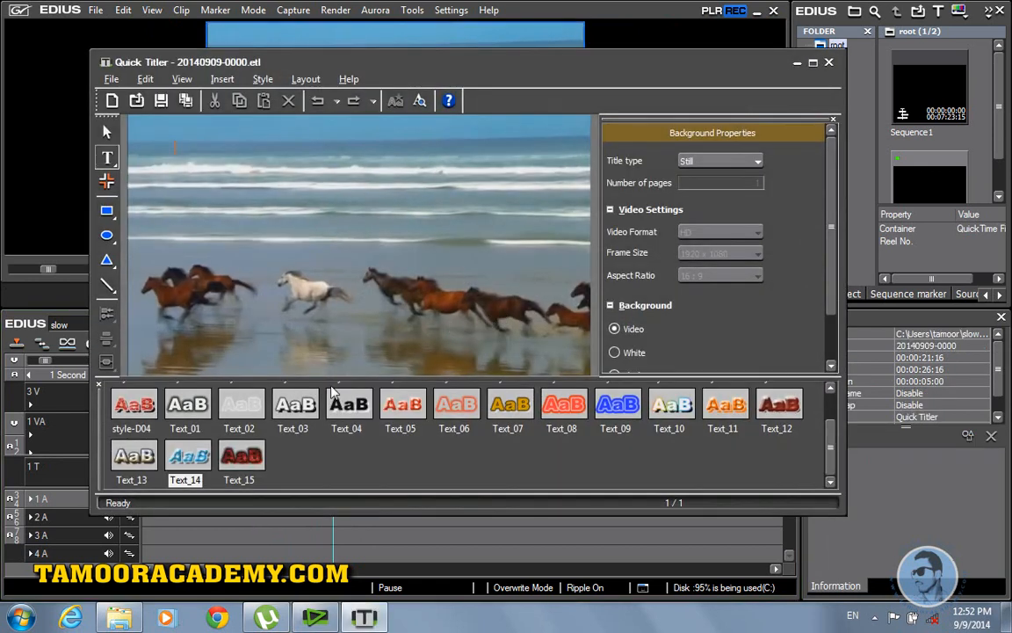
pyautogui.click(295, 406)
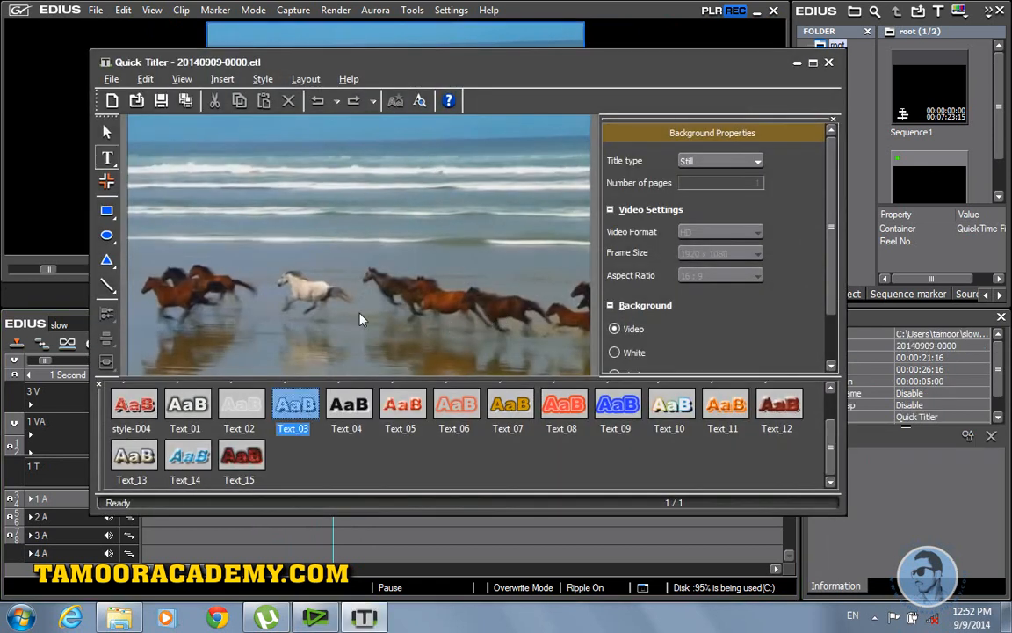
pyautogui.click(322, 246)
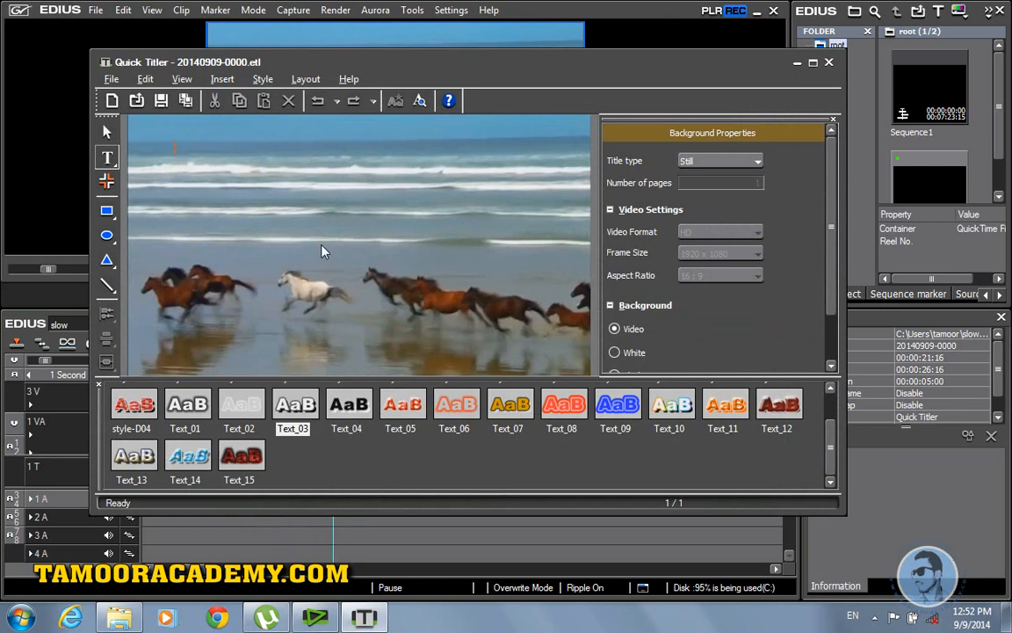
pyautogui.write('sd')
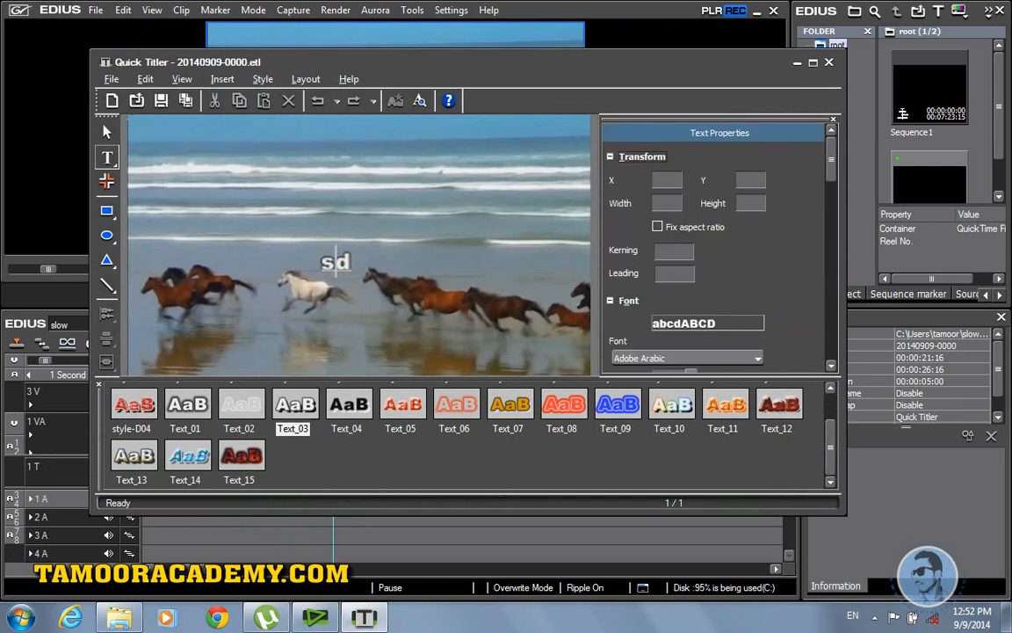
pyautogui.write('sdd')
pyautogui.press('Escape')
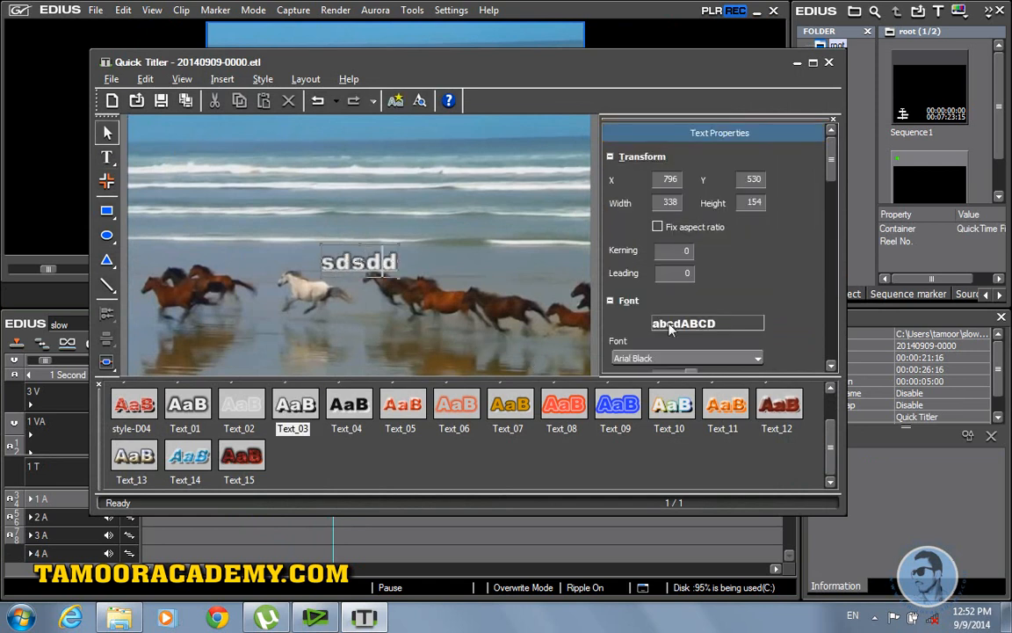
pyautogui.click(828, 63)
pyautogui.click(391, 307)
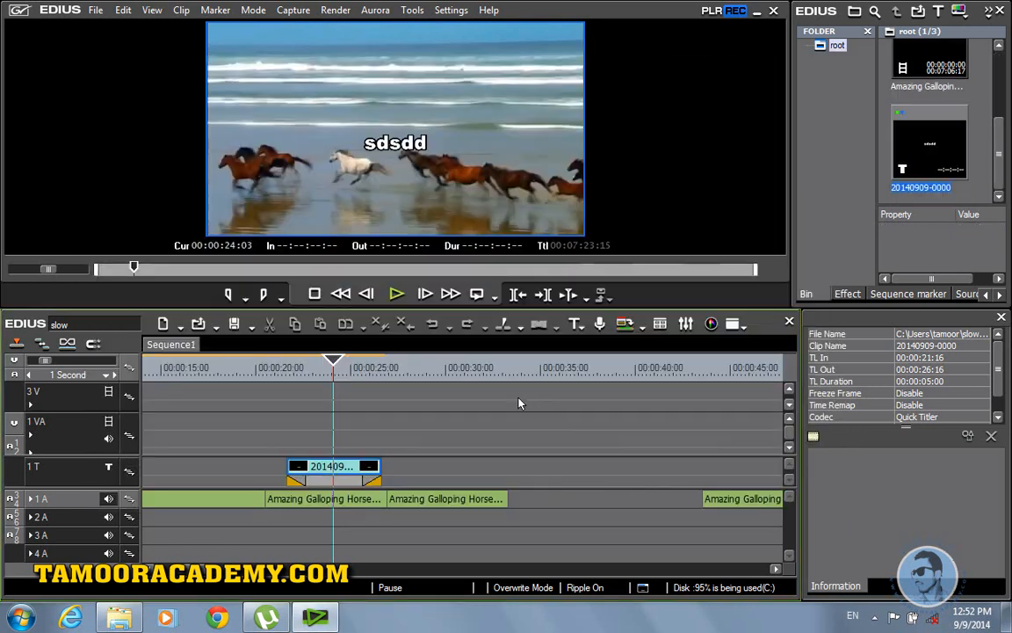
# Move the title clip on the 1 T track to start at 00:00:20:13 and play the titled frozen section
pyautogui.moveTo(333, 372); pyautogui.dragTo(254, 377)
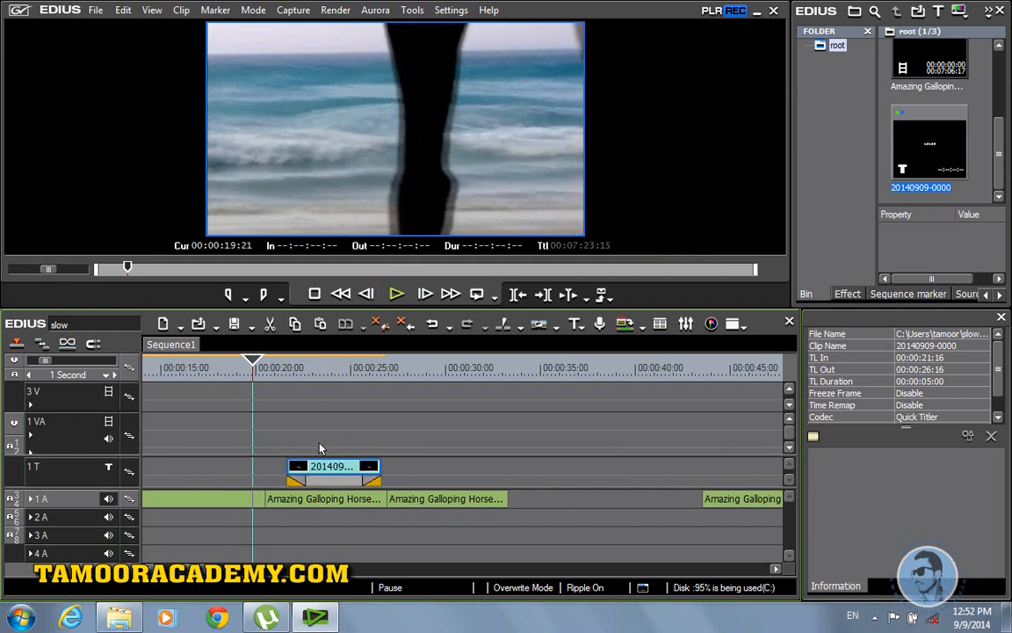
pyautogui.moveTo(327, 467); pyautogui.dragTo(305, 467)
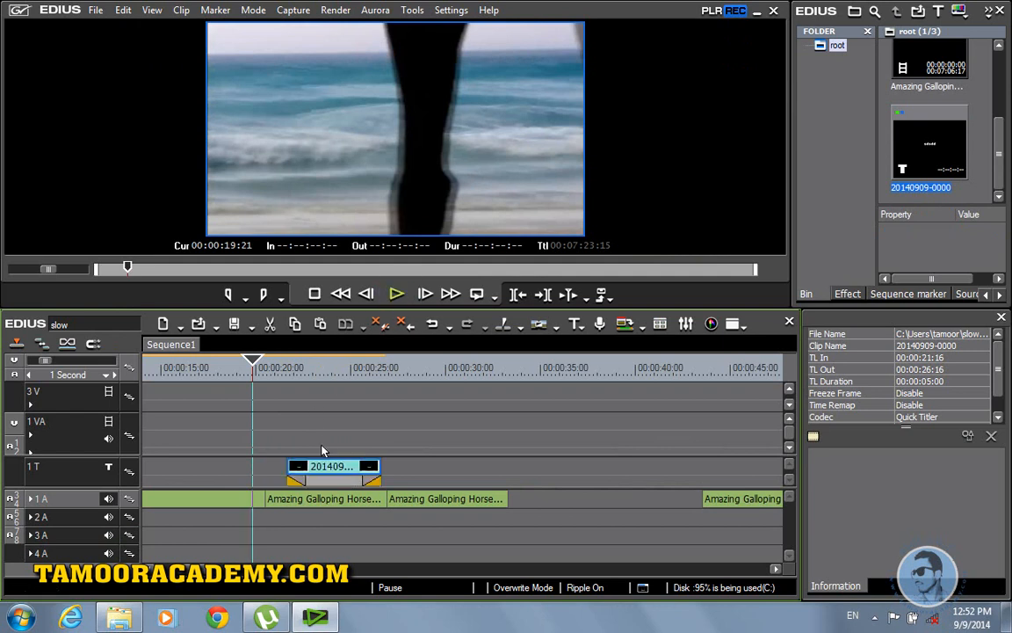
pyautogui.click(401, 295)
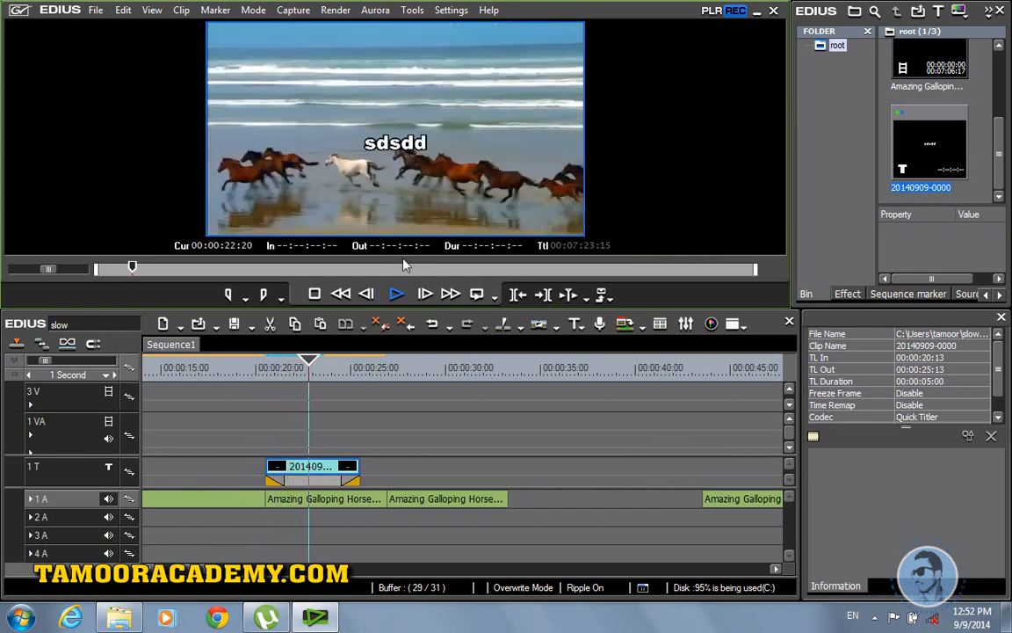
pyautogui.click(401, 297)
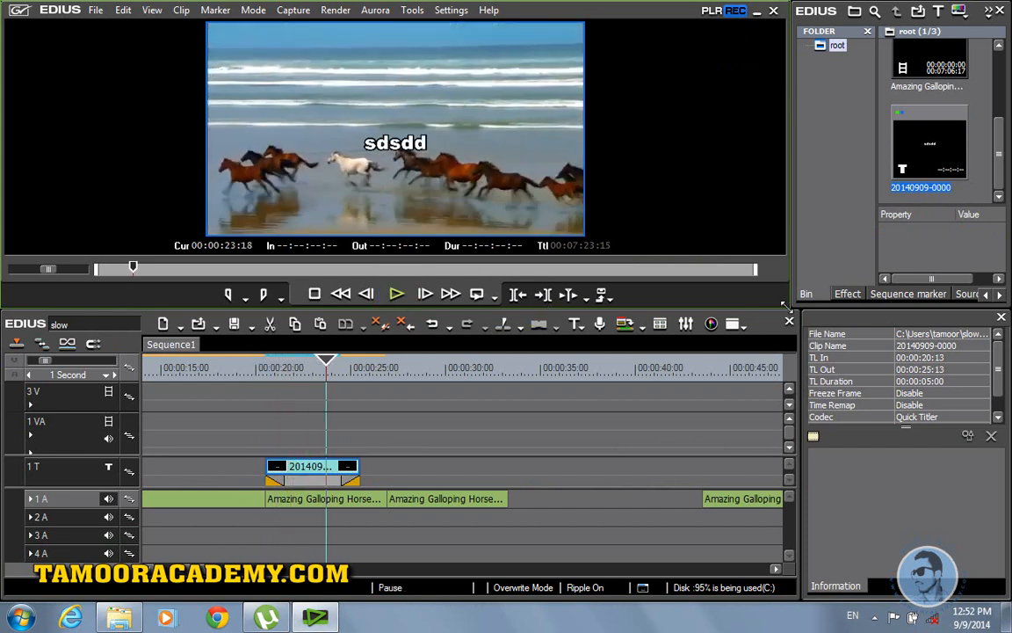
# Enlarge the preview area and play on past the end of the title to check it over the frozen image
pyautogui.moveTo(812, 341); pyautogui.dragTo(870, 420)
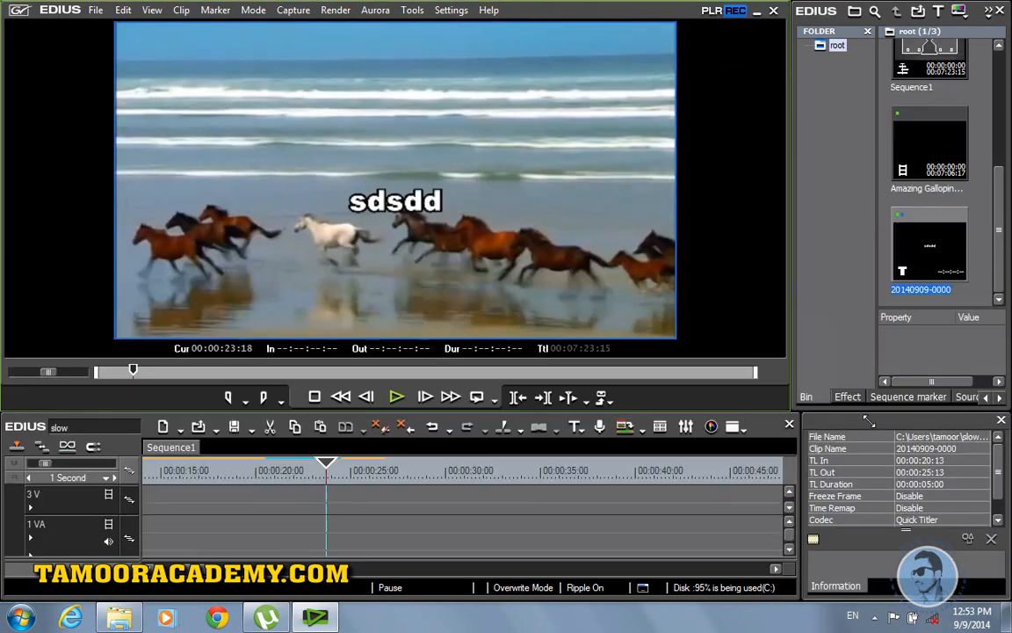
pyautogui.click(398, 397)
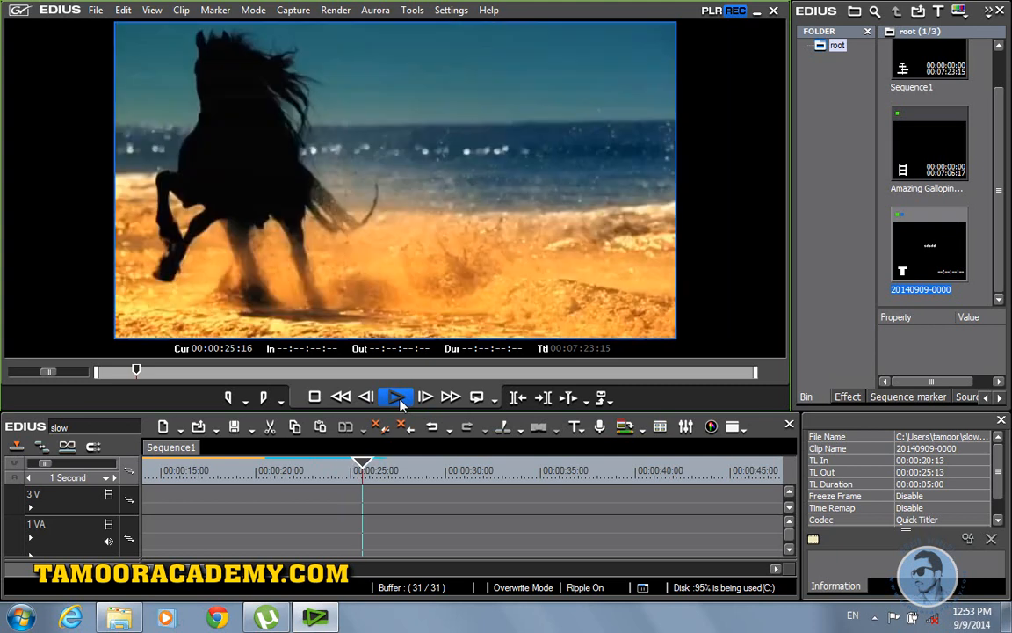
pyautogui.click(398, 398)
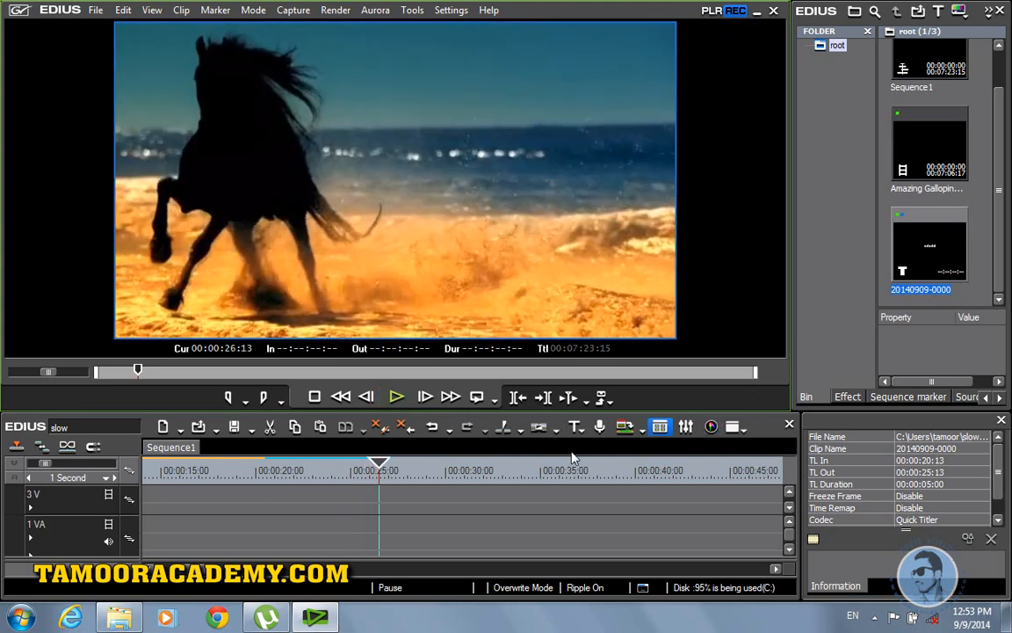
# Shrink the preview area to show the timeline tracks again and delete the title clip from the 1 T track
pyautogui.moveTo(422, 412); pyautogui.dragTo(429, 319)
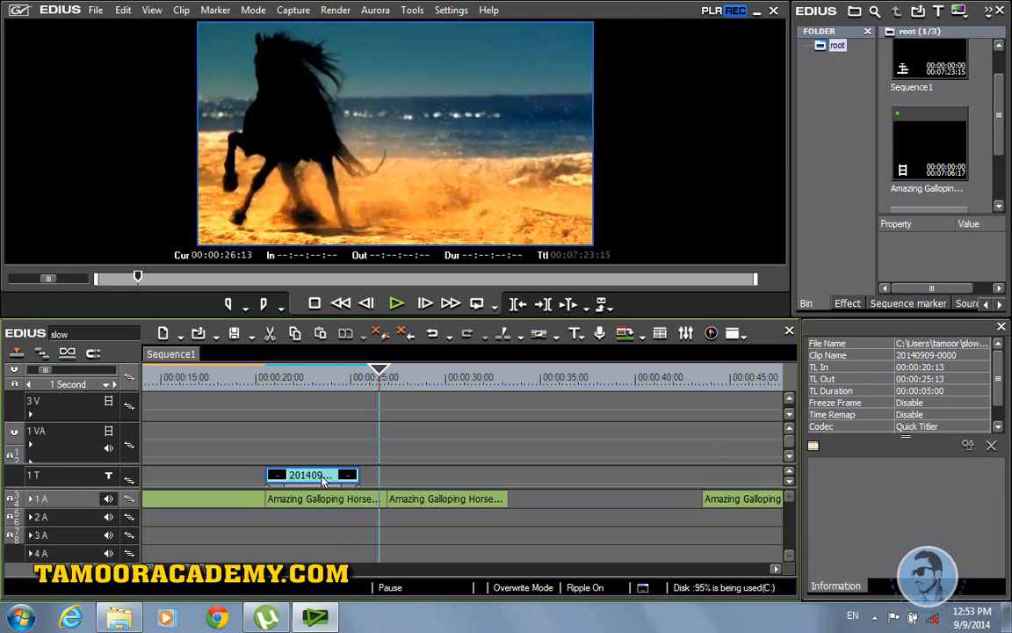
pyautogui.rightClick(323, 479)
pyautogui.click(384, 181)
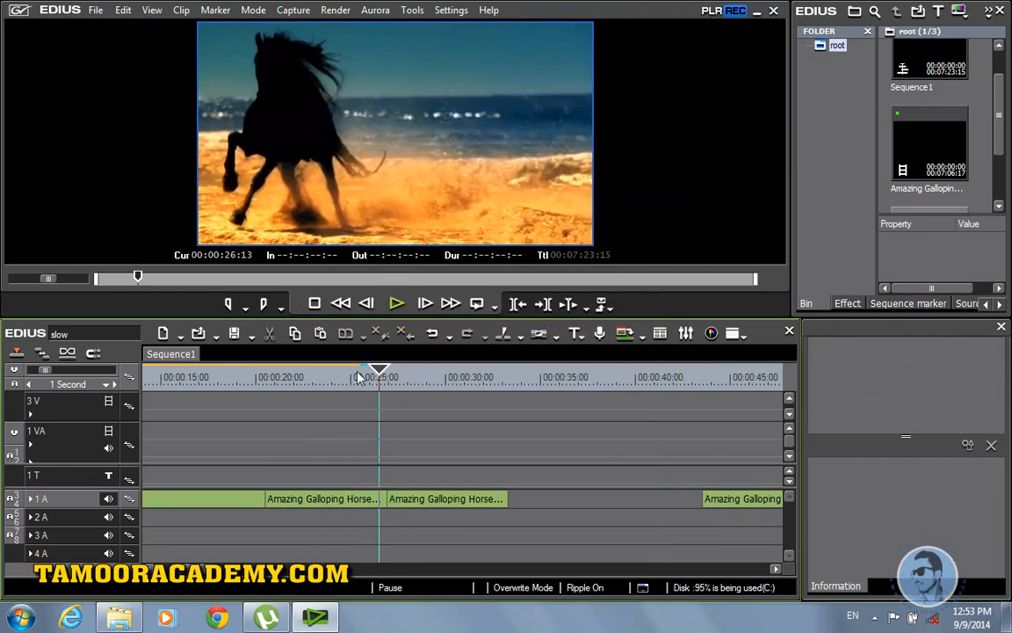
# Scrub through the frozen section from 00:00:21:12 to 00:00:23:16 to examine the still image without the title
pyautogui.moveTo(379, 376); pyautogui.dragTo(284, 377)
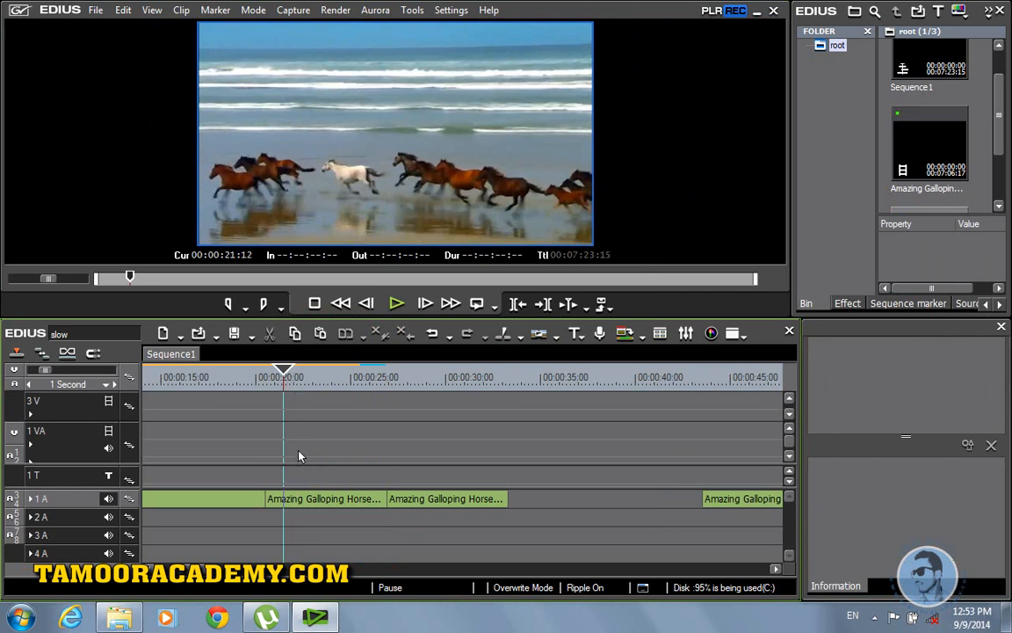
pyautogui.moveTo(287, 378); pyautogui.dragTo(321, 378)
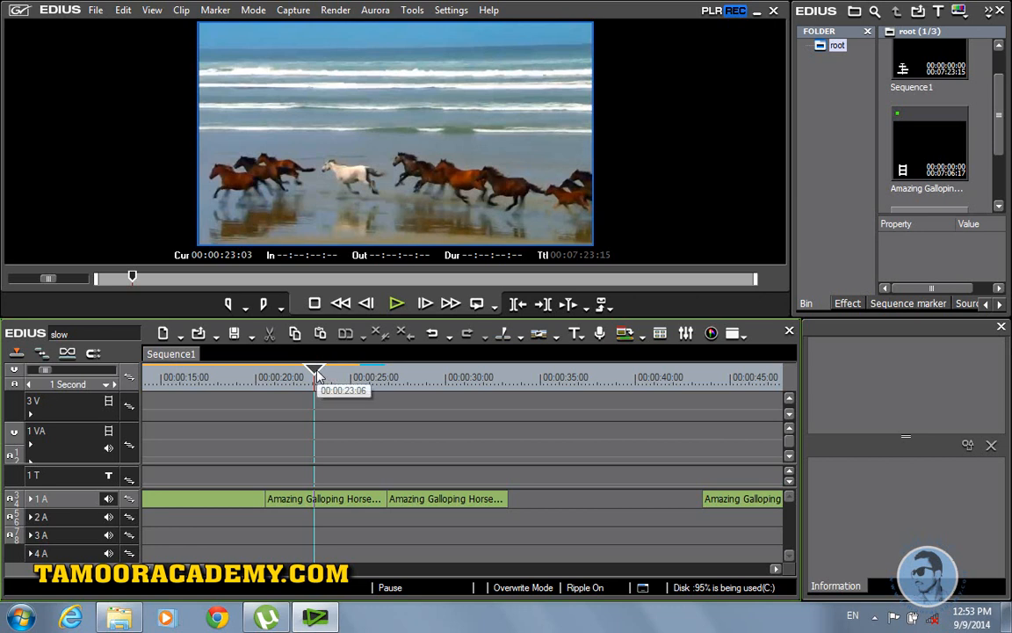
pyautogui.click(326, 376)
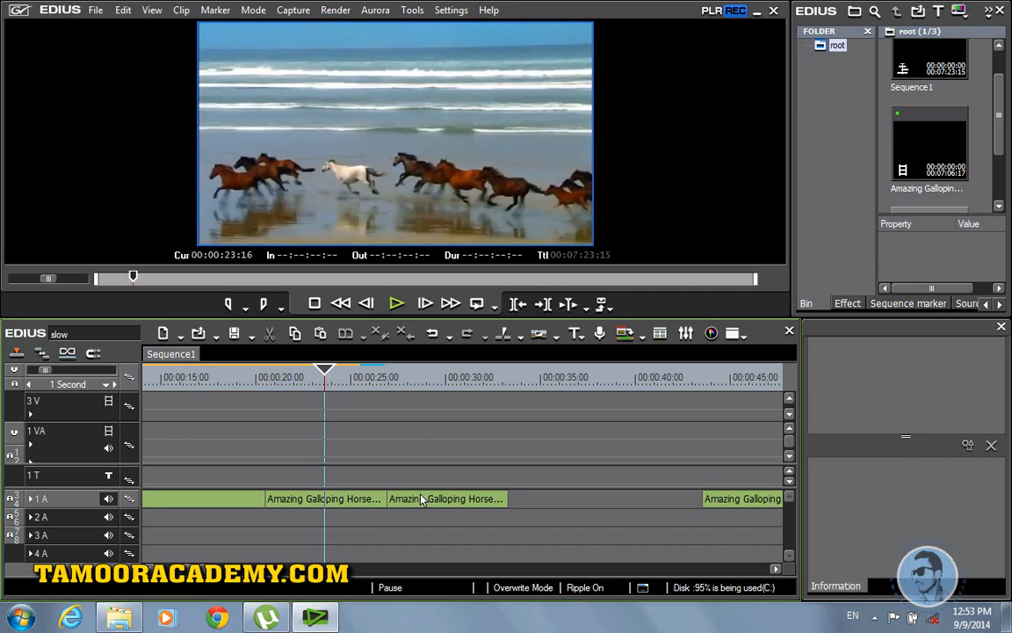
pyautogui.click(364, 503)
pyautogui.rightClick(365, 502)
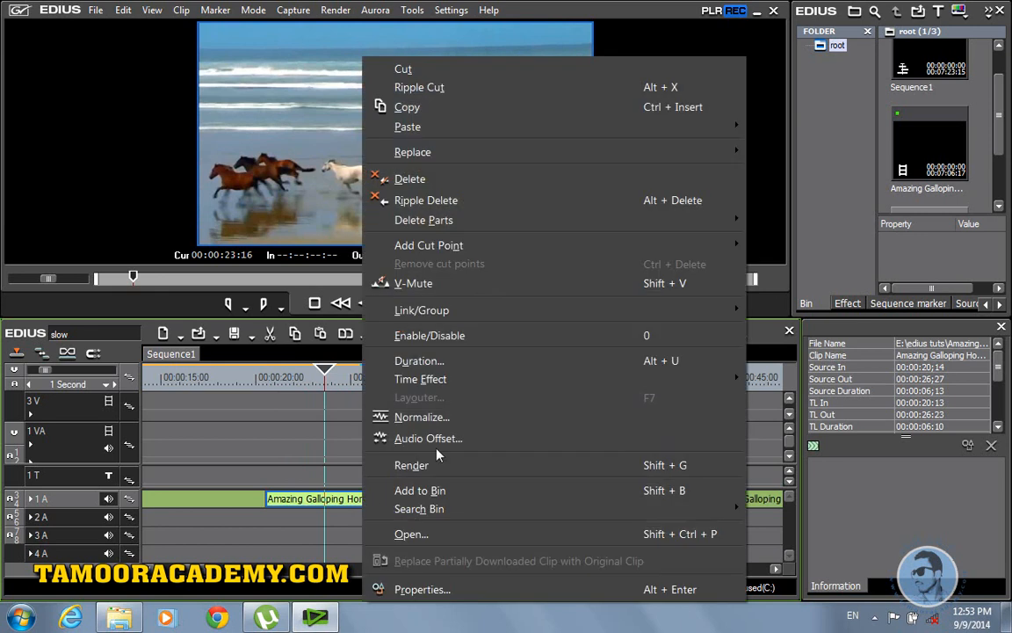
pyautogui.moveTo(653, 383)
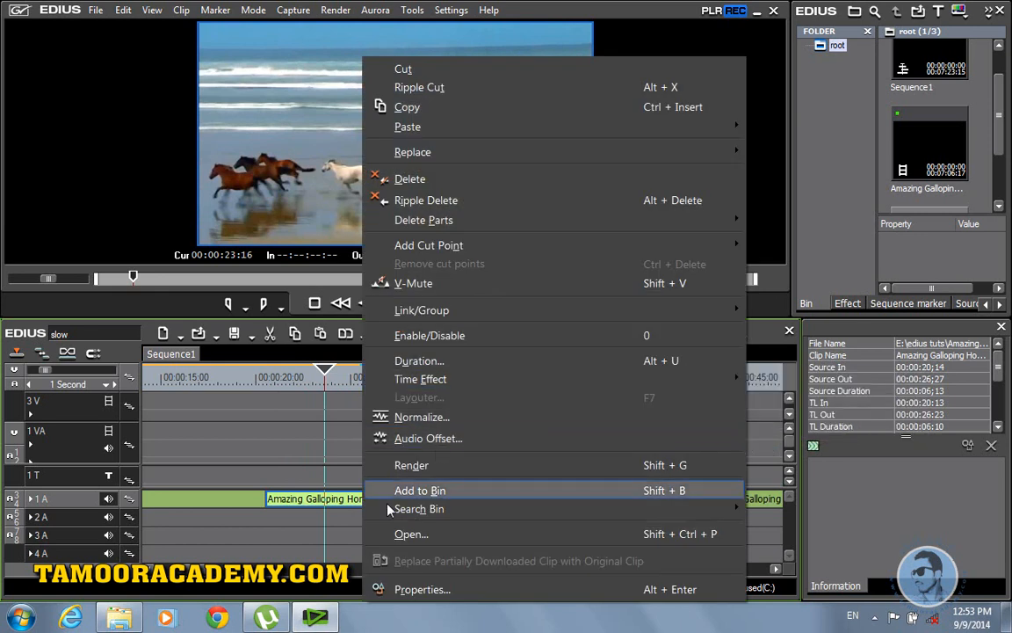
pyautogui.click(469, 420)
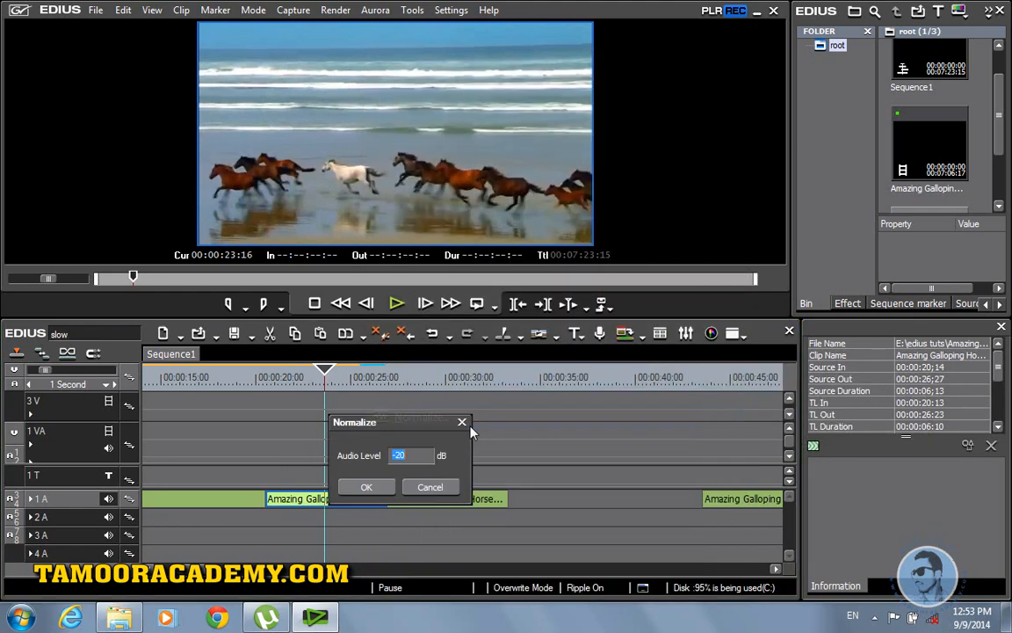
pyautogui.click(431, 491)
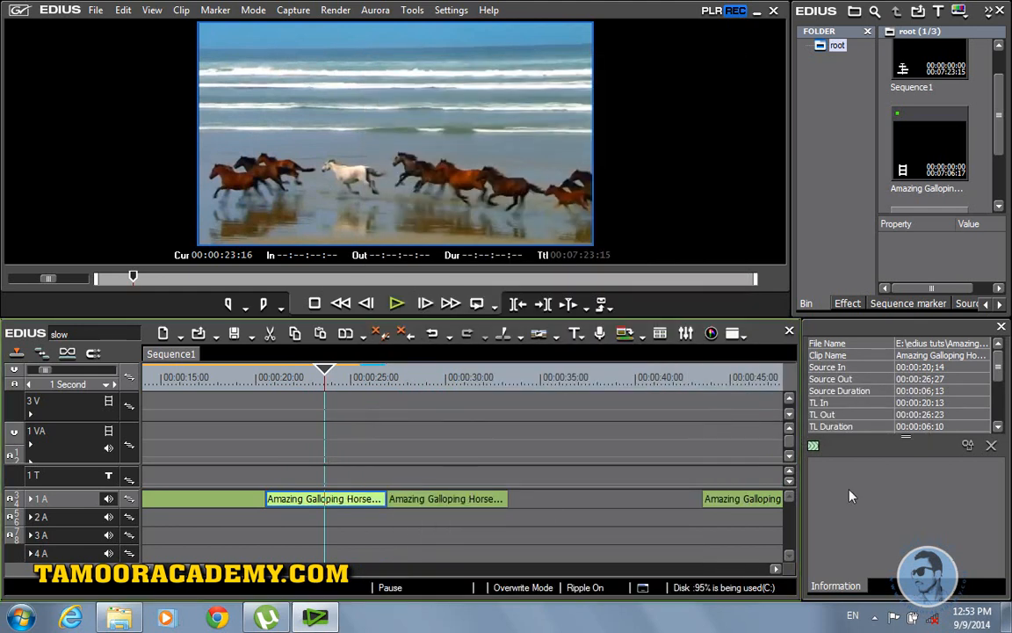
# Play the second and third audio clips on the 1 A track from several points to check their sound
pyautogui.moveTo(314, 378); pyautogui.dragTo(371, 339)
pyautogui.click(396, 303)
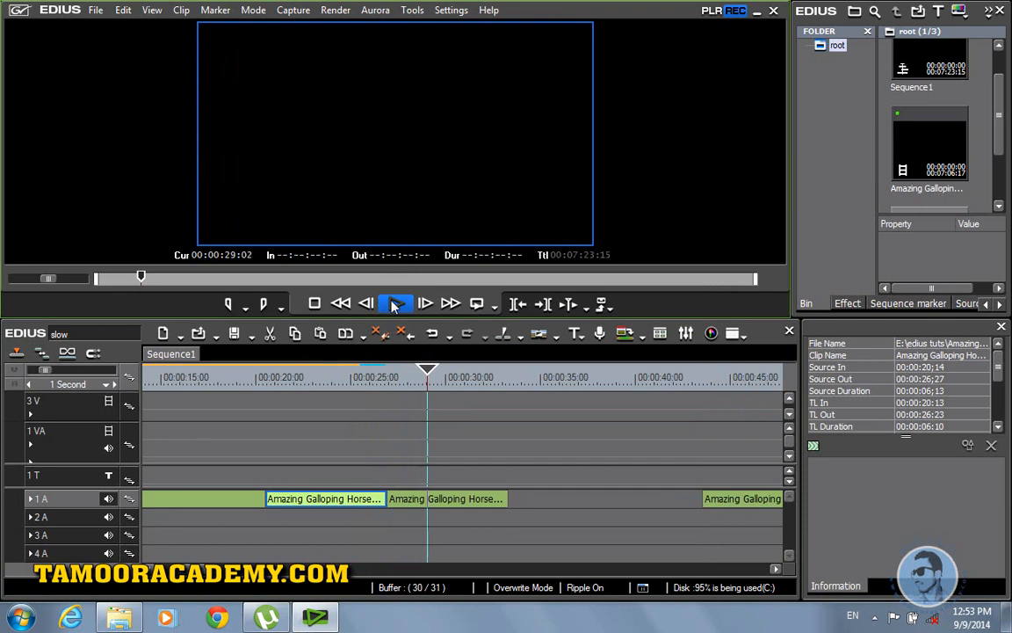
pyautogui.click(394, 305)
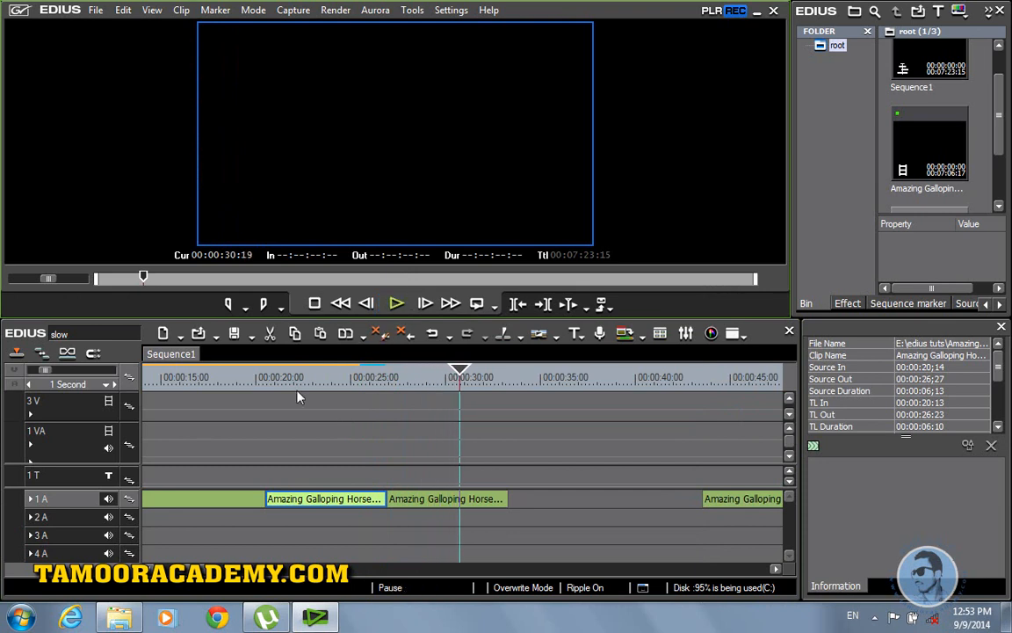
pyautogui.click(289, 378)
pyautogui.click(392, 306)
pyautogui.click(392, 306)
pyautogui.click(417, 374)
pyautogui.click(396, 304)
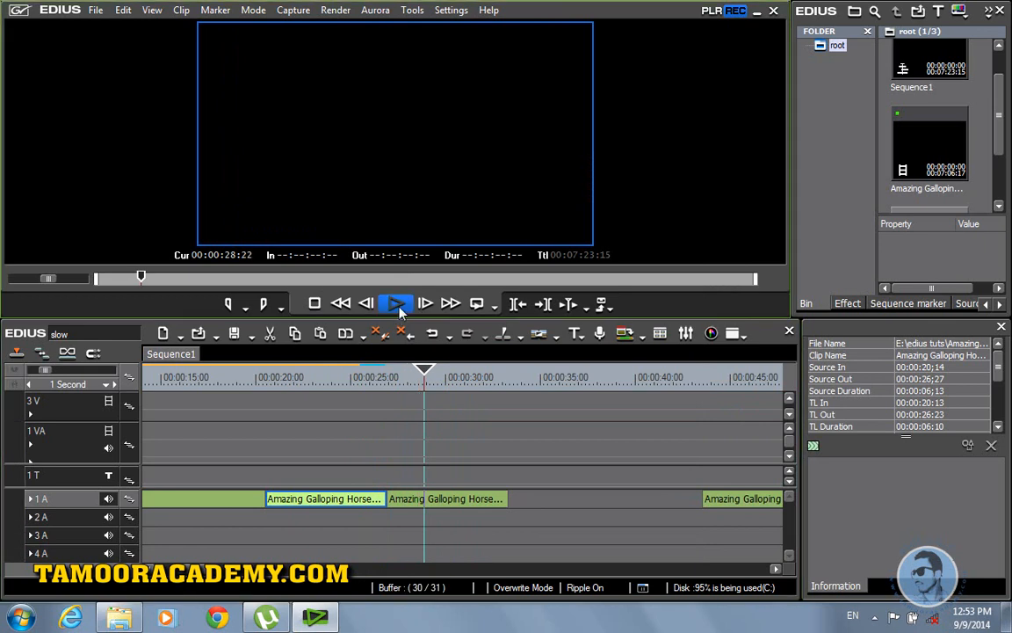
pyautogui.press('space')
# Play the separate audio clip on the 1 A track from 00:00:43:14 to check its sound
pyautogui.click(791, 483)
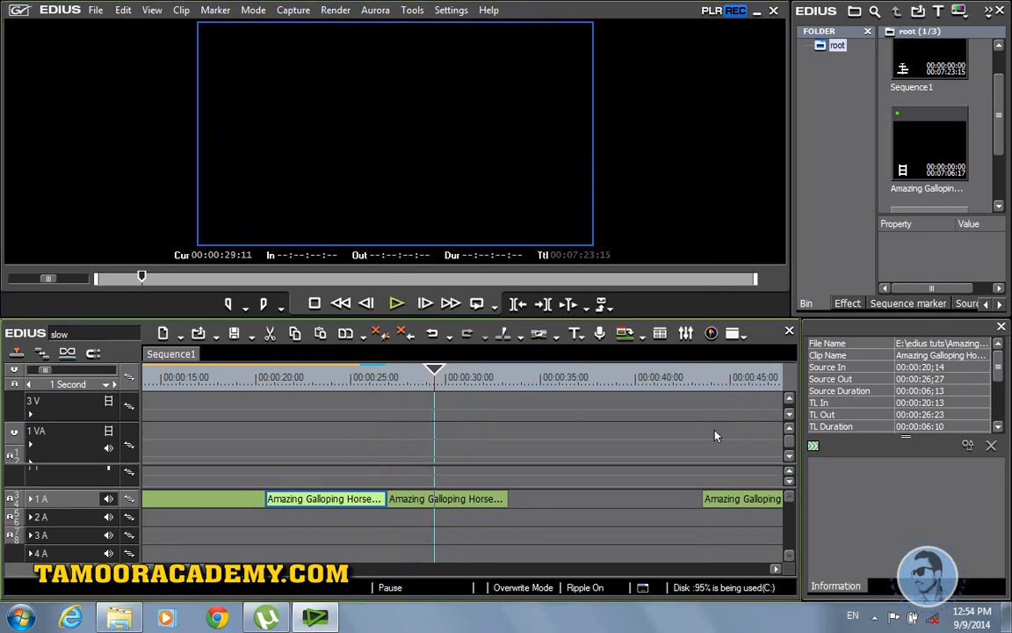
pyautogui.click(720, 421)
pyautogui.click(707, 384)
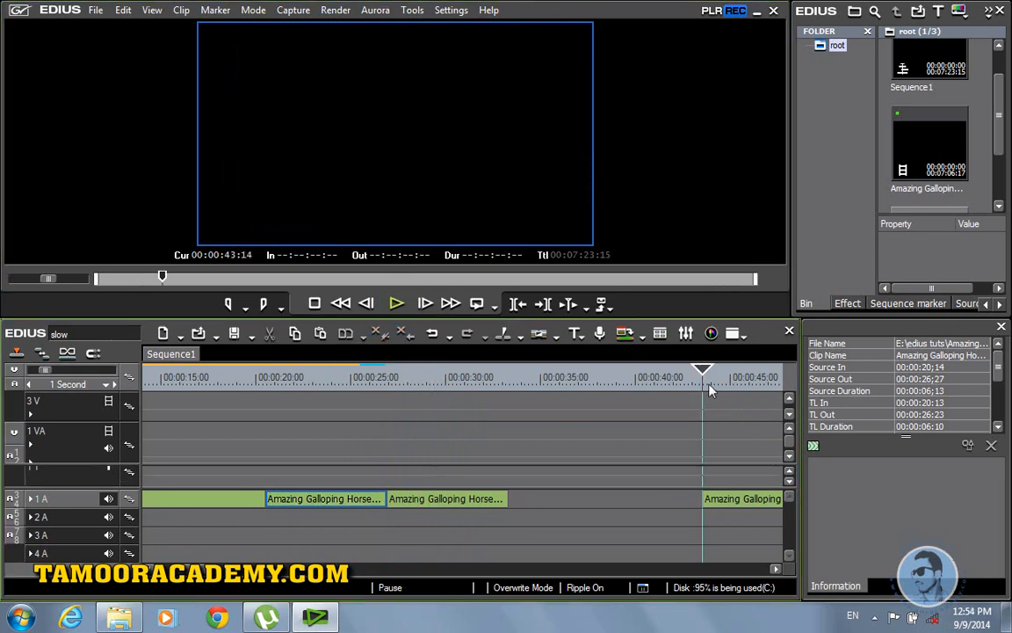
pyautogui.click(396, 303)
pyautogui.press('space')
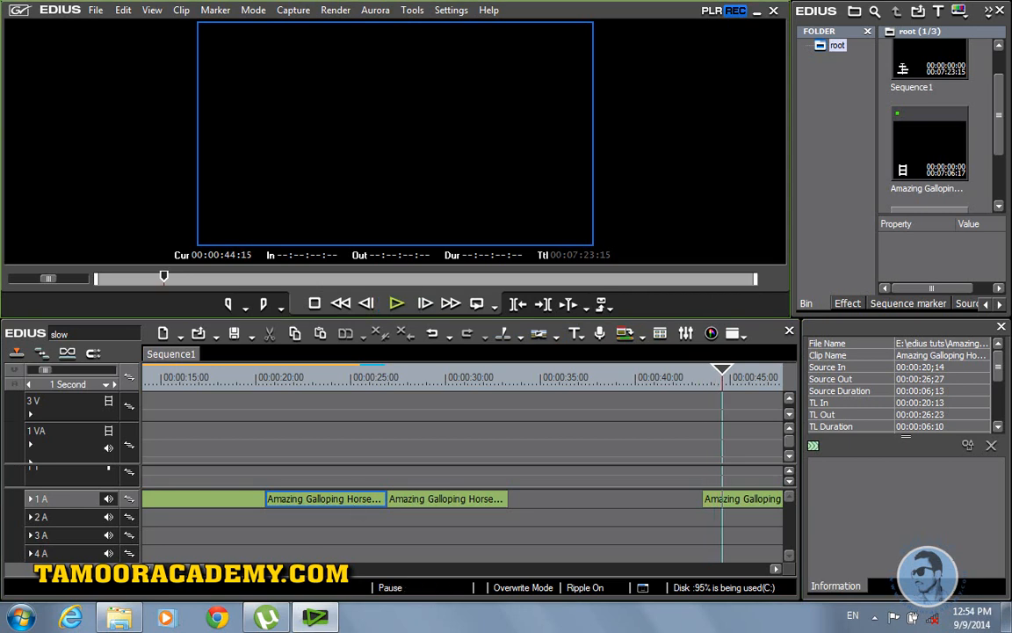
# Bring the start of the sequence and the 2 V track into view and play the horses footage from two points to hear its audio
pyautogui.moveTo(189, 569); pyautogui.dragTo(173, 569)
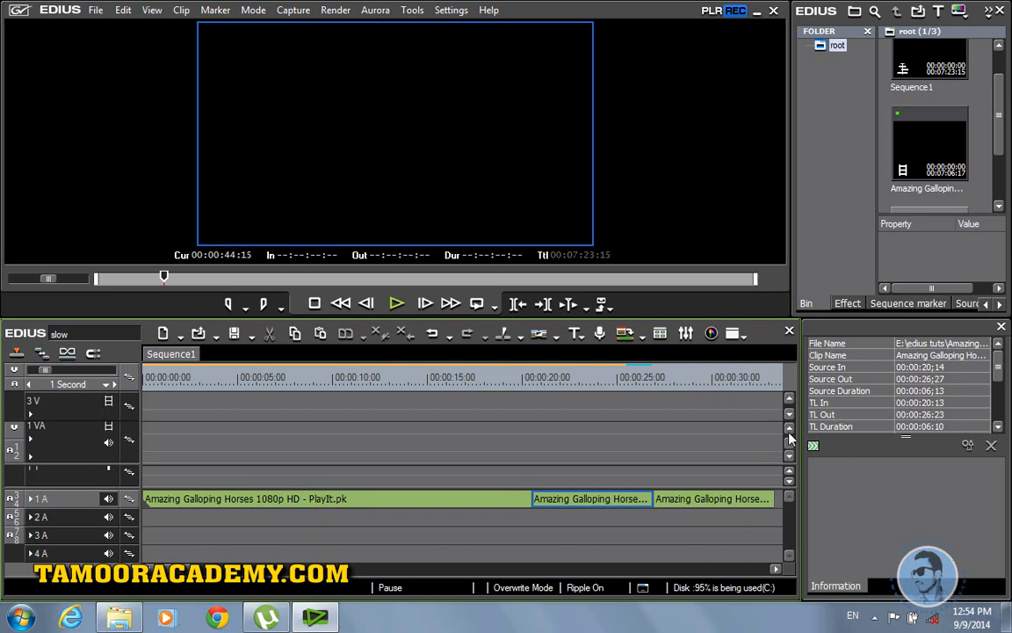
pyautogui.click(789, 413)
pyautogui.moveTo(384, 389); pyautogui.dragTo(520, 389)
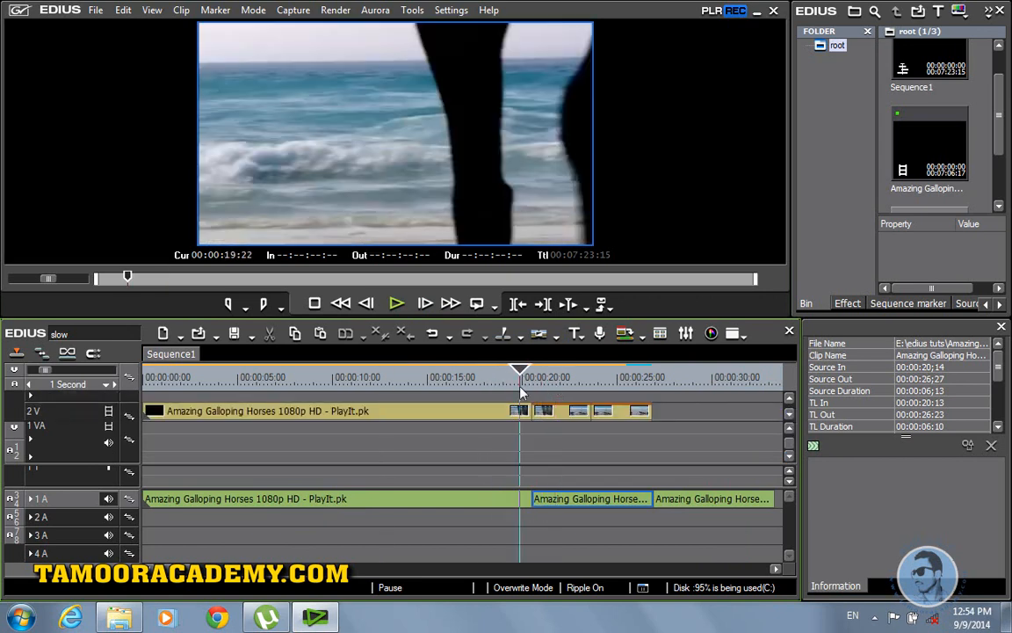
pyautogui.click(396, 306)
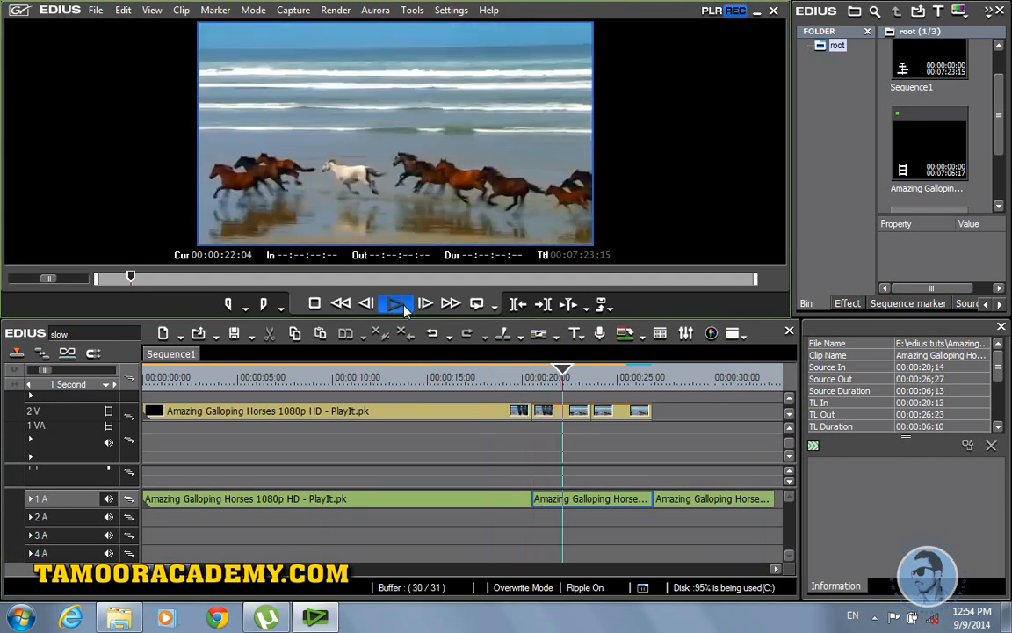
pyautogui.click(282, 378)
pyautogui.click(397, 305)
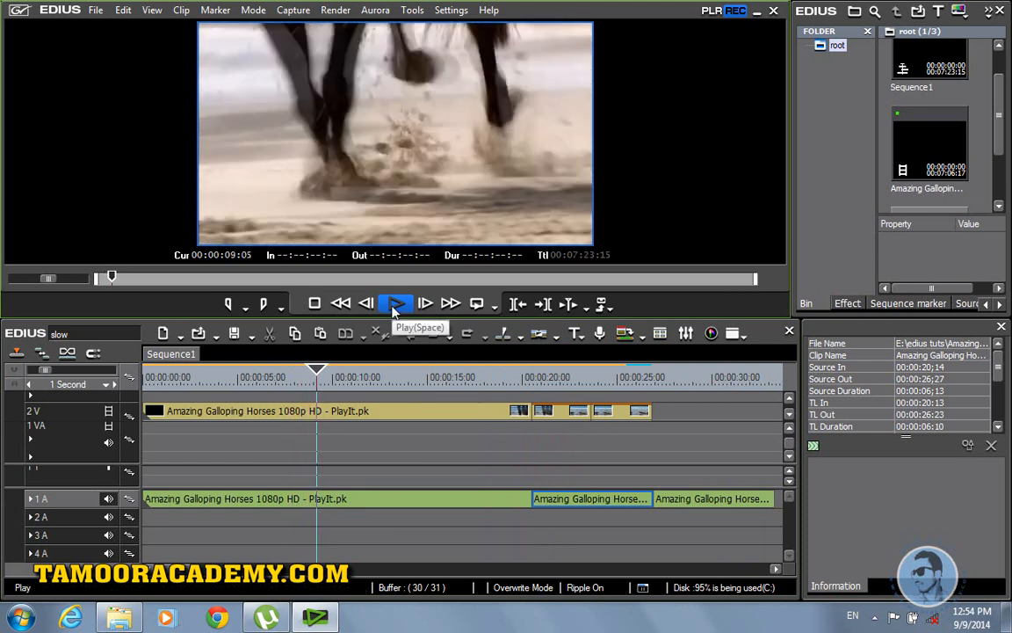
pyautogui.click(395, 305)
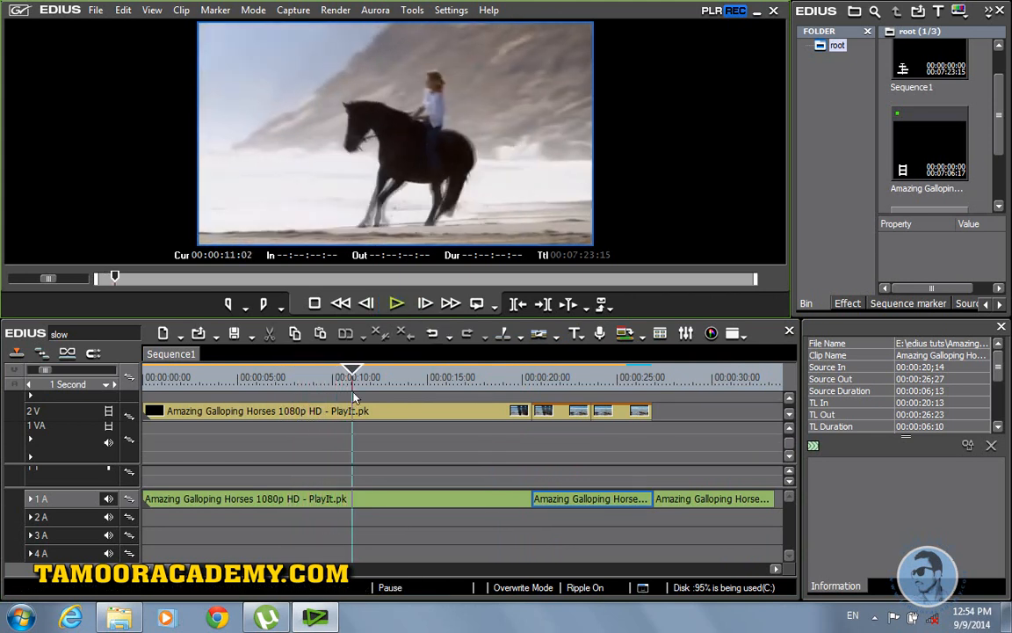
# Normalize the first horses clip's audio level to -9 dB and play the clip to hear the change
pyautogui.click(325, 501)
pyautogui.rightClick(325, 501)
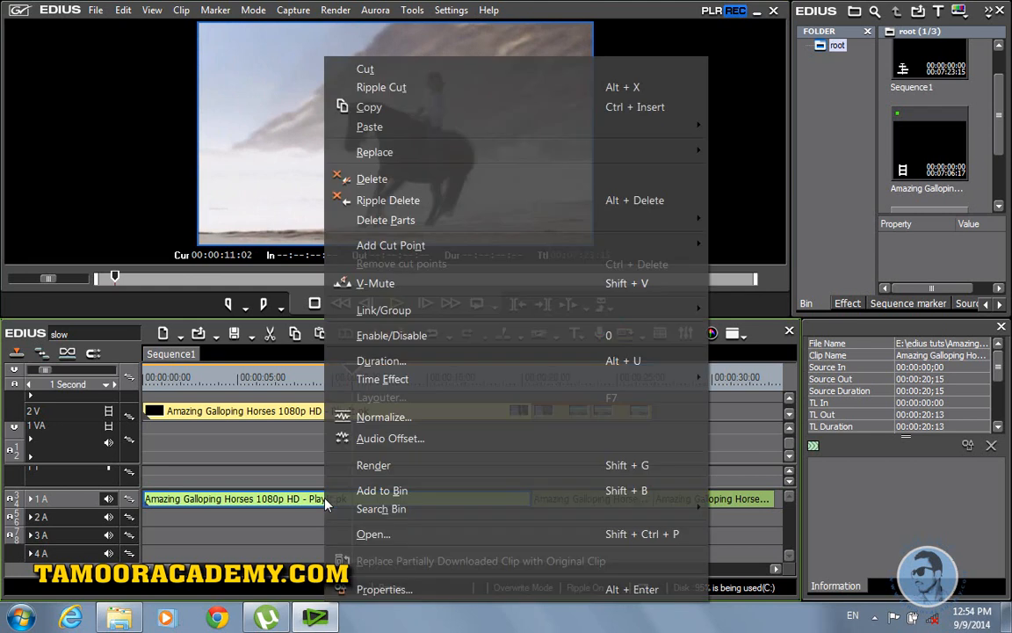
pyautogui.click(334, 416)
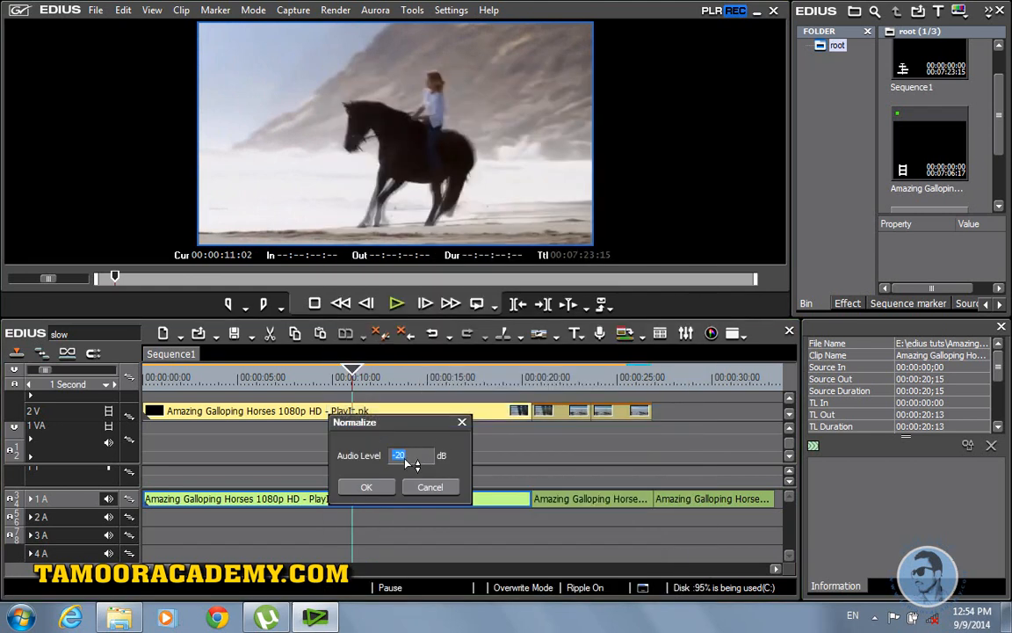
pyautogui.moveTo(406, 484); pyautogui.dragTo(401, 445)
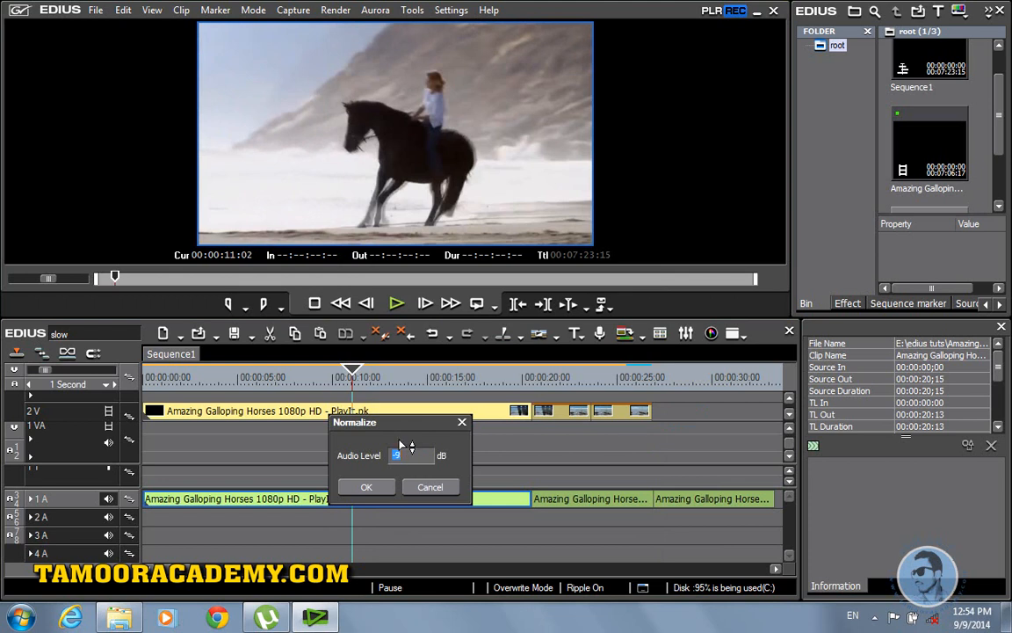
pyautogui.click(378, 488)
pyautogui.click(396, 304)
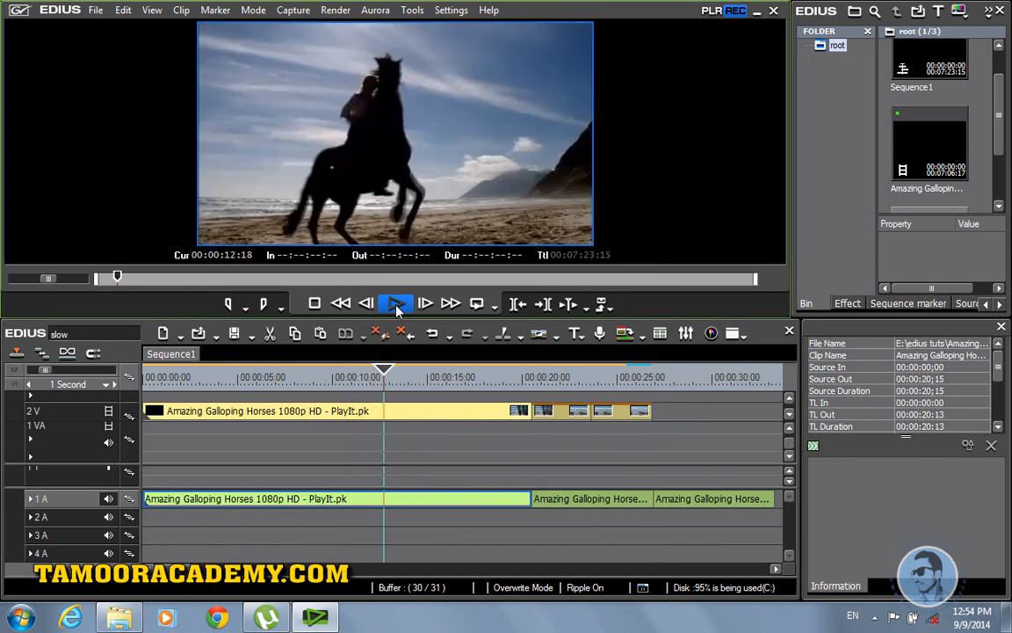
pyautogui.click(398, 308)
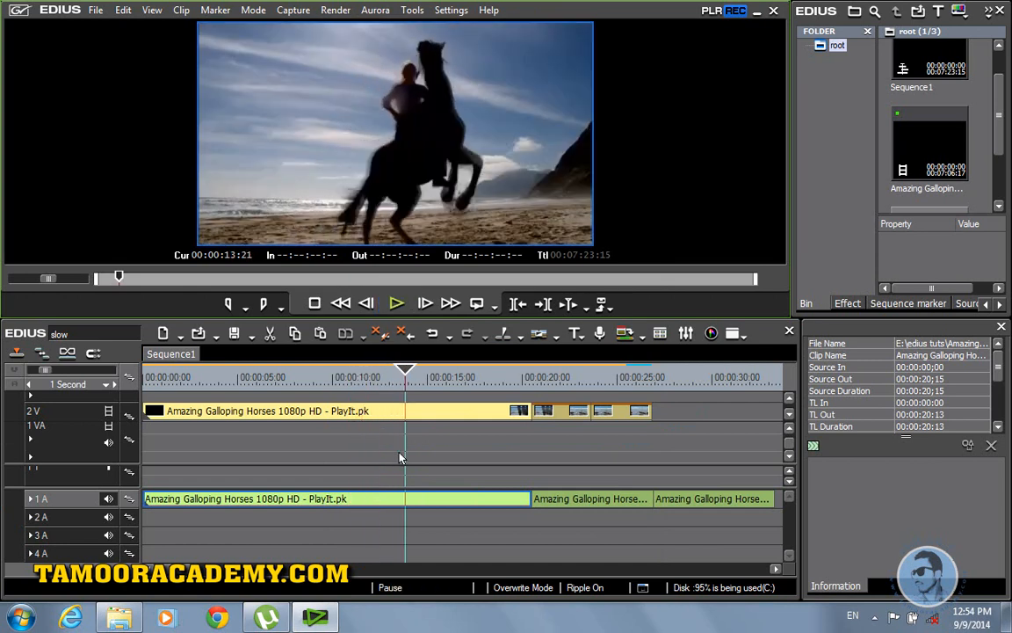
pyautogui.rightClick(362, 501)
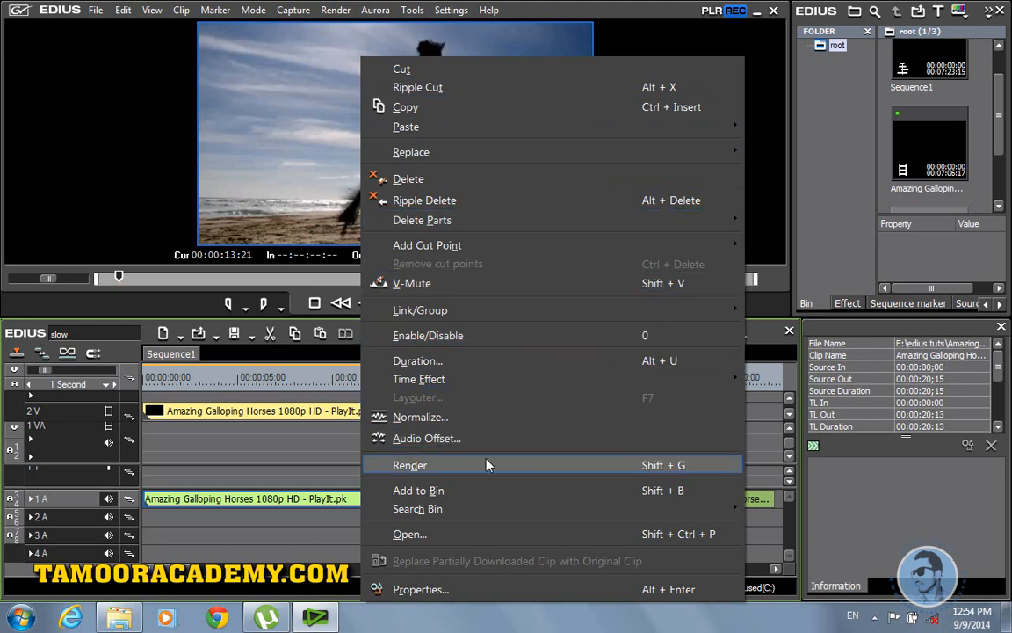
pyautogui.moveTo(497, 518)
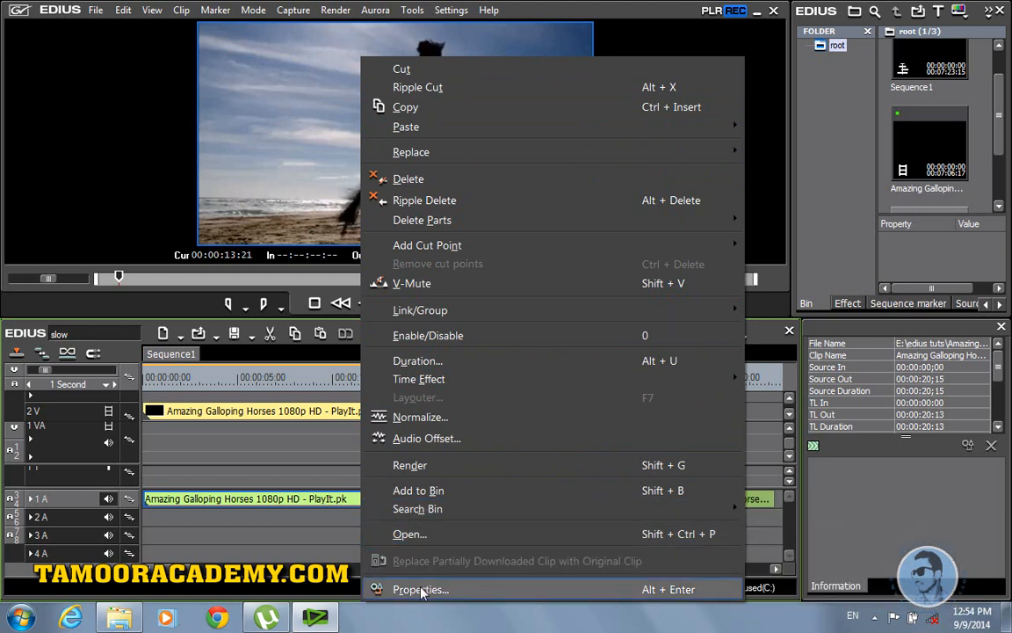
pyautogui.click(264, 379)
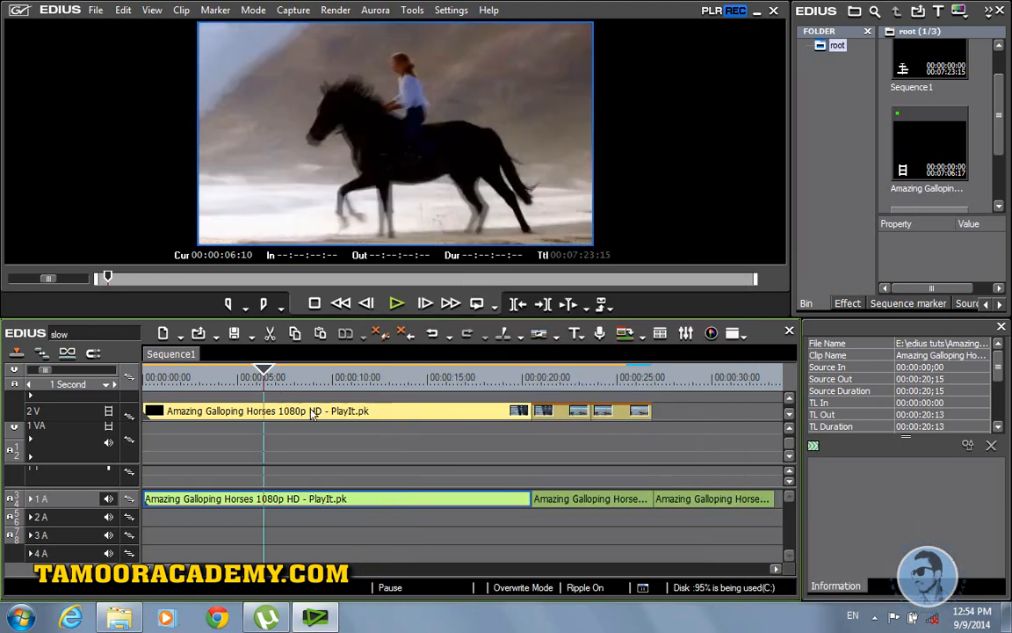